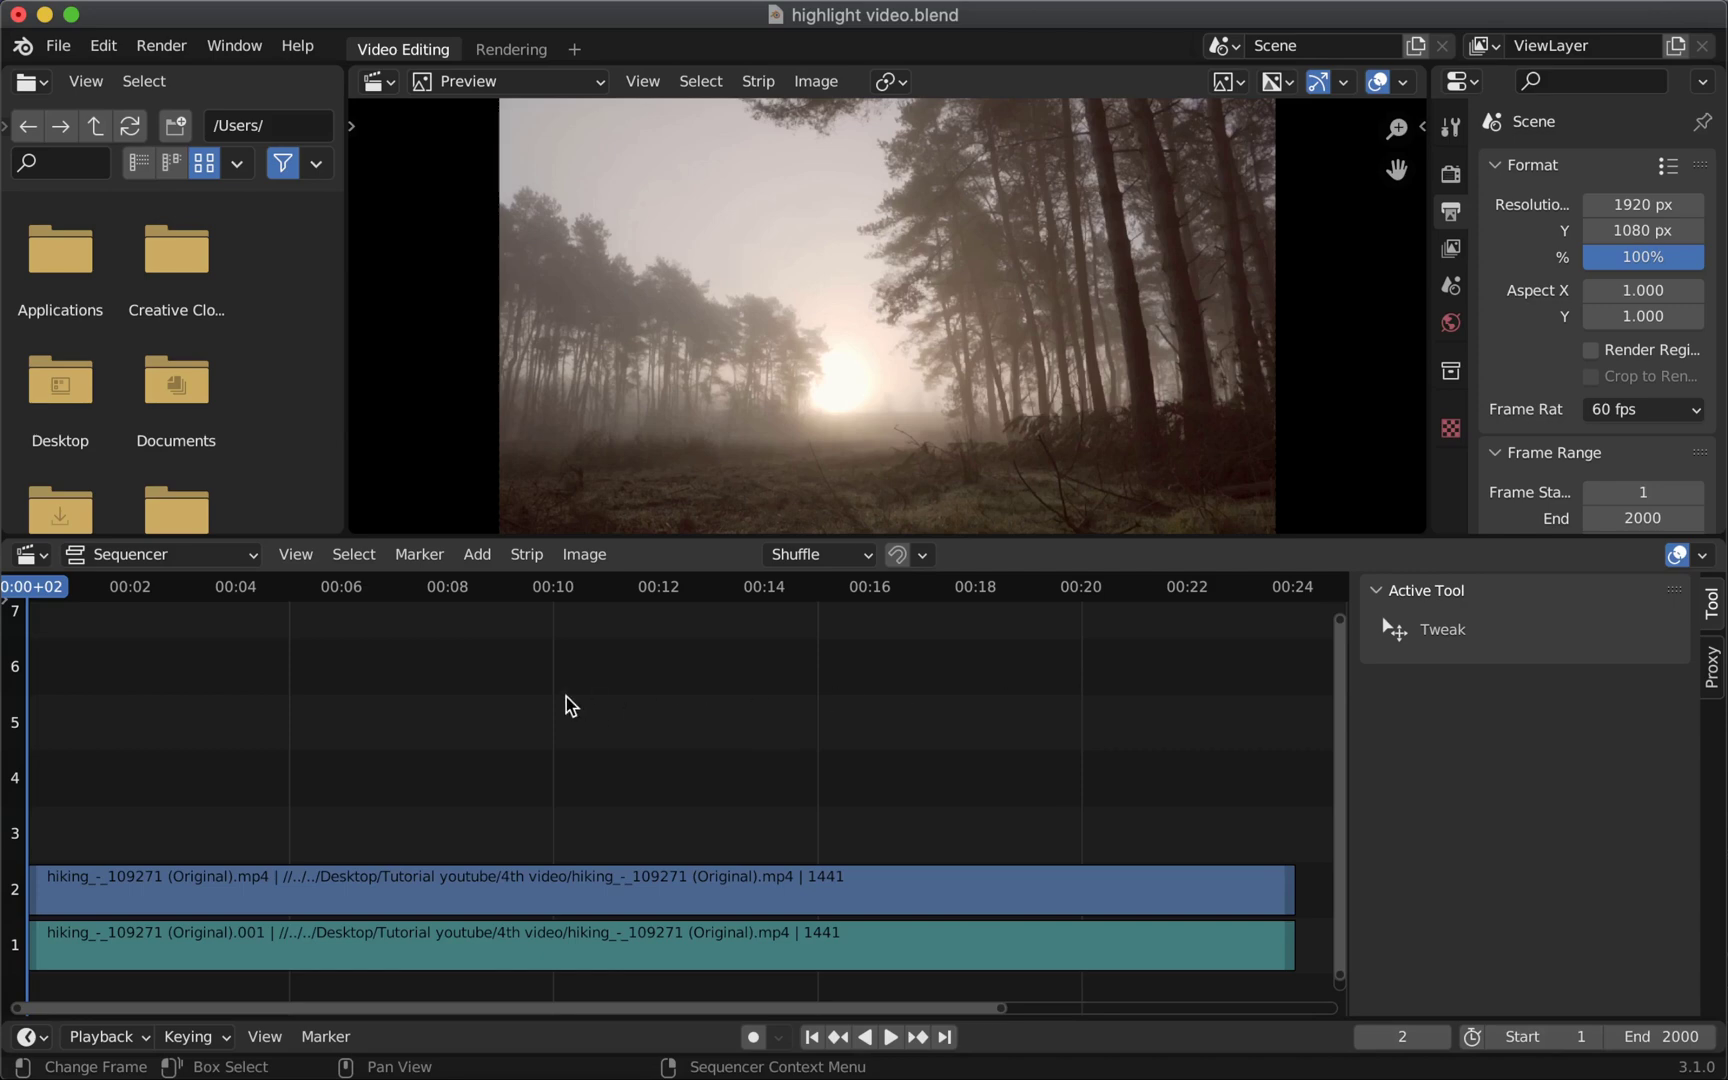
# Step: Cut the channel 2 hiking clip at frame 600, the 10-second mark
pyautogui.click(557, 597)
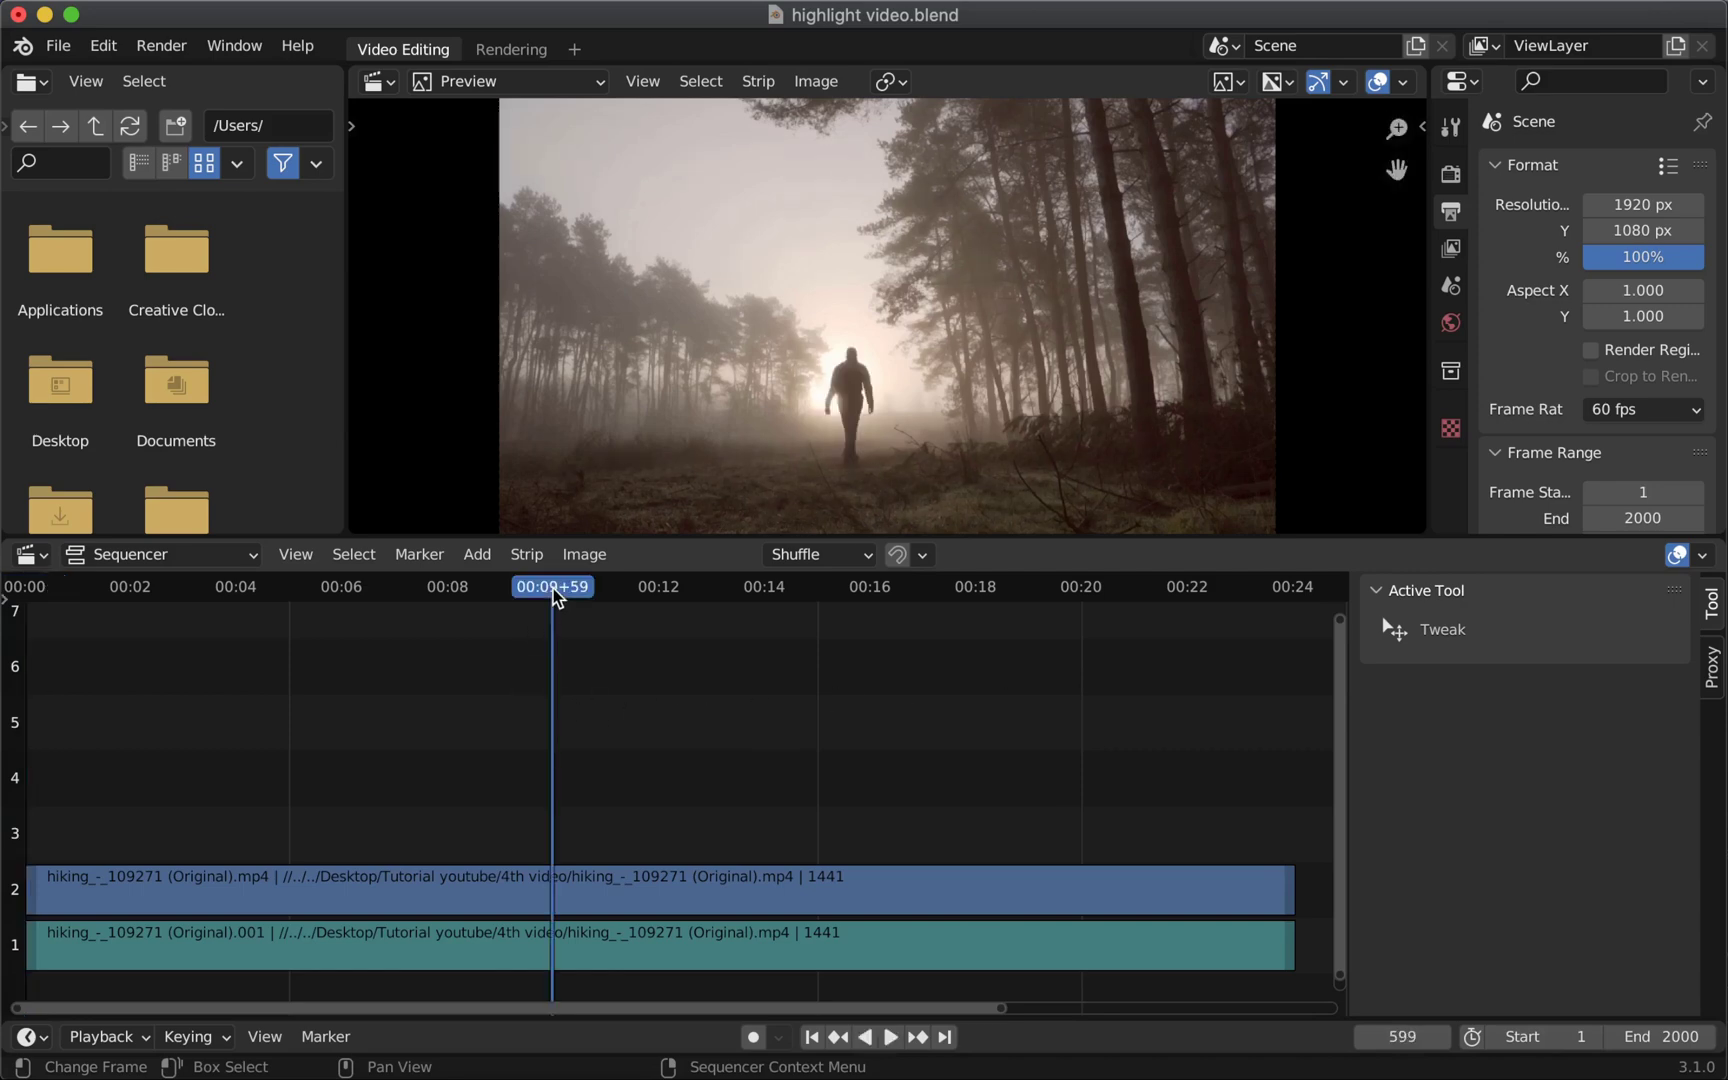
pyautogui.press('Right')
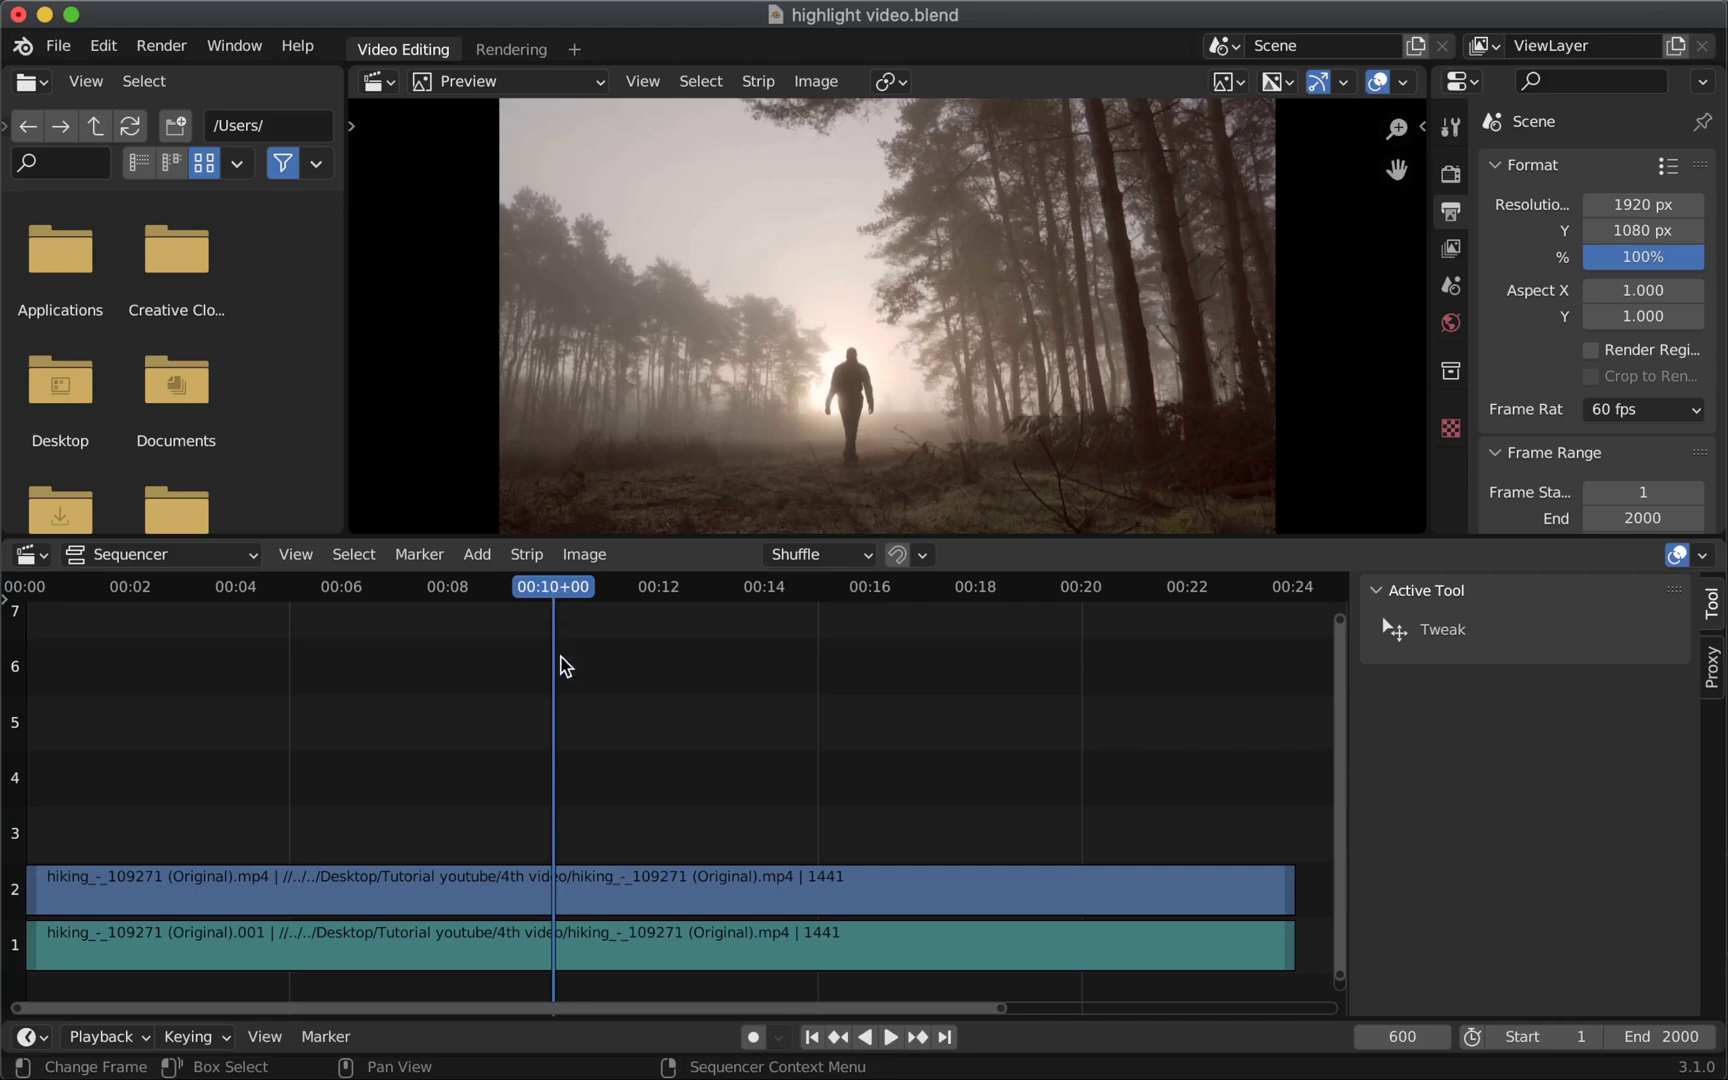
pyautogui.click(586, 902)
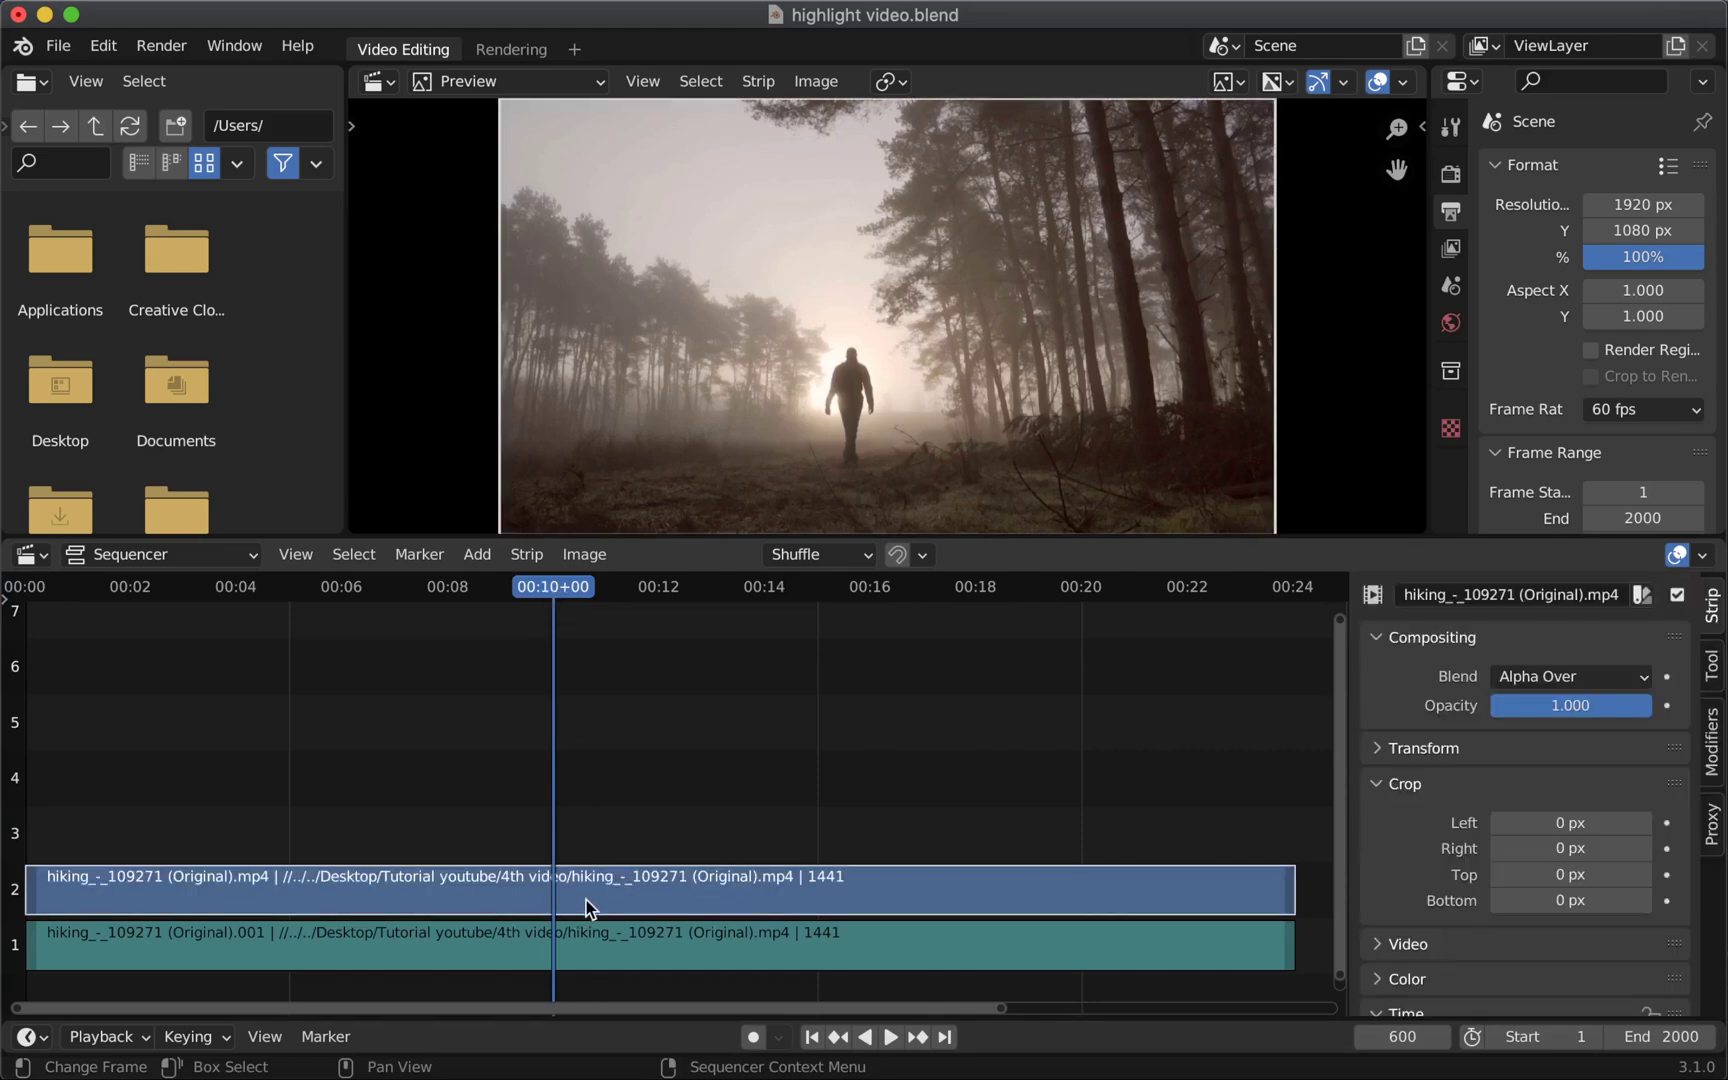
pyautogui.click(527, 556)
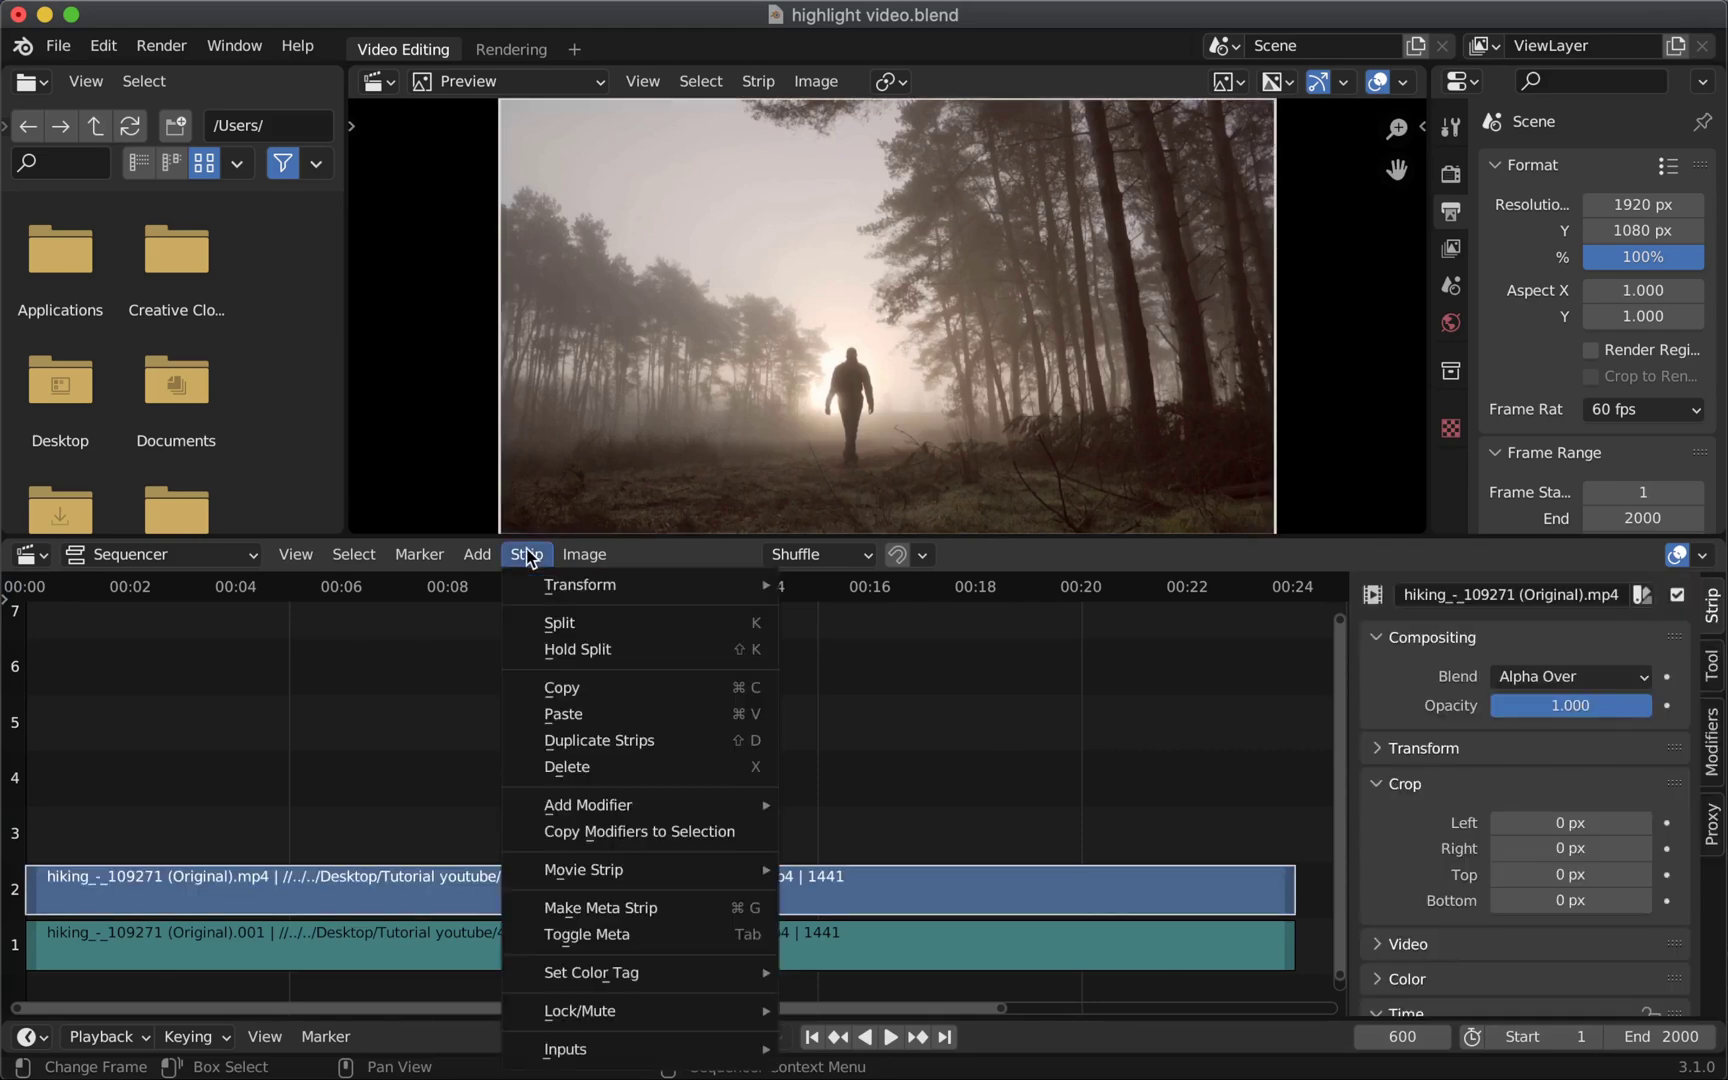
pyautogui.click(826, 893)
pyautogui.press('k')
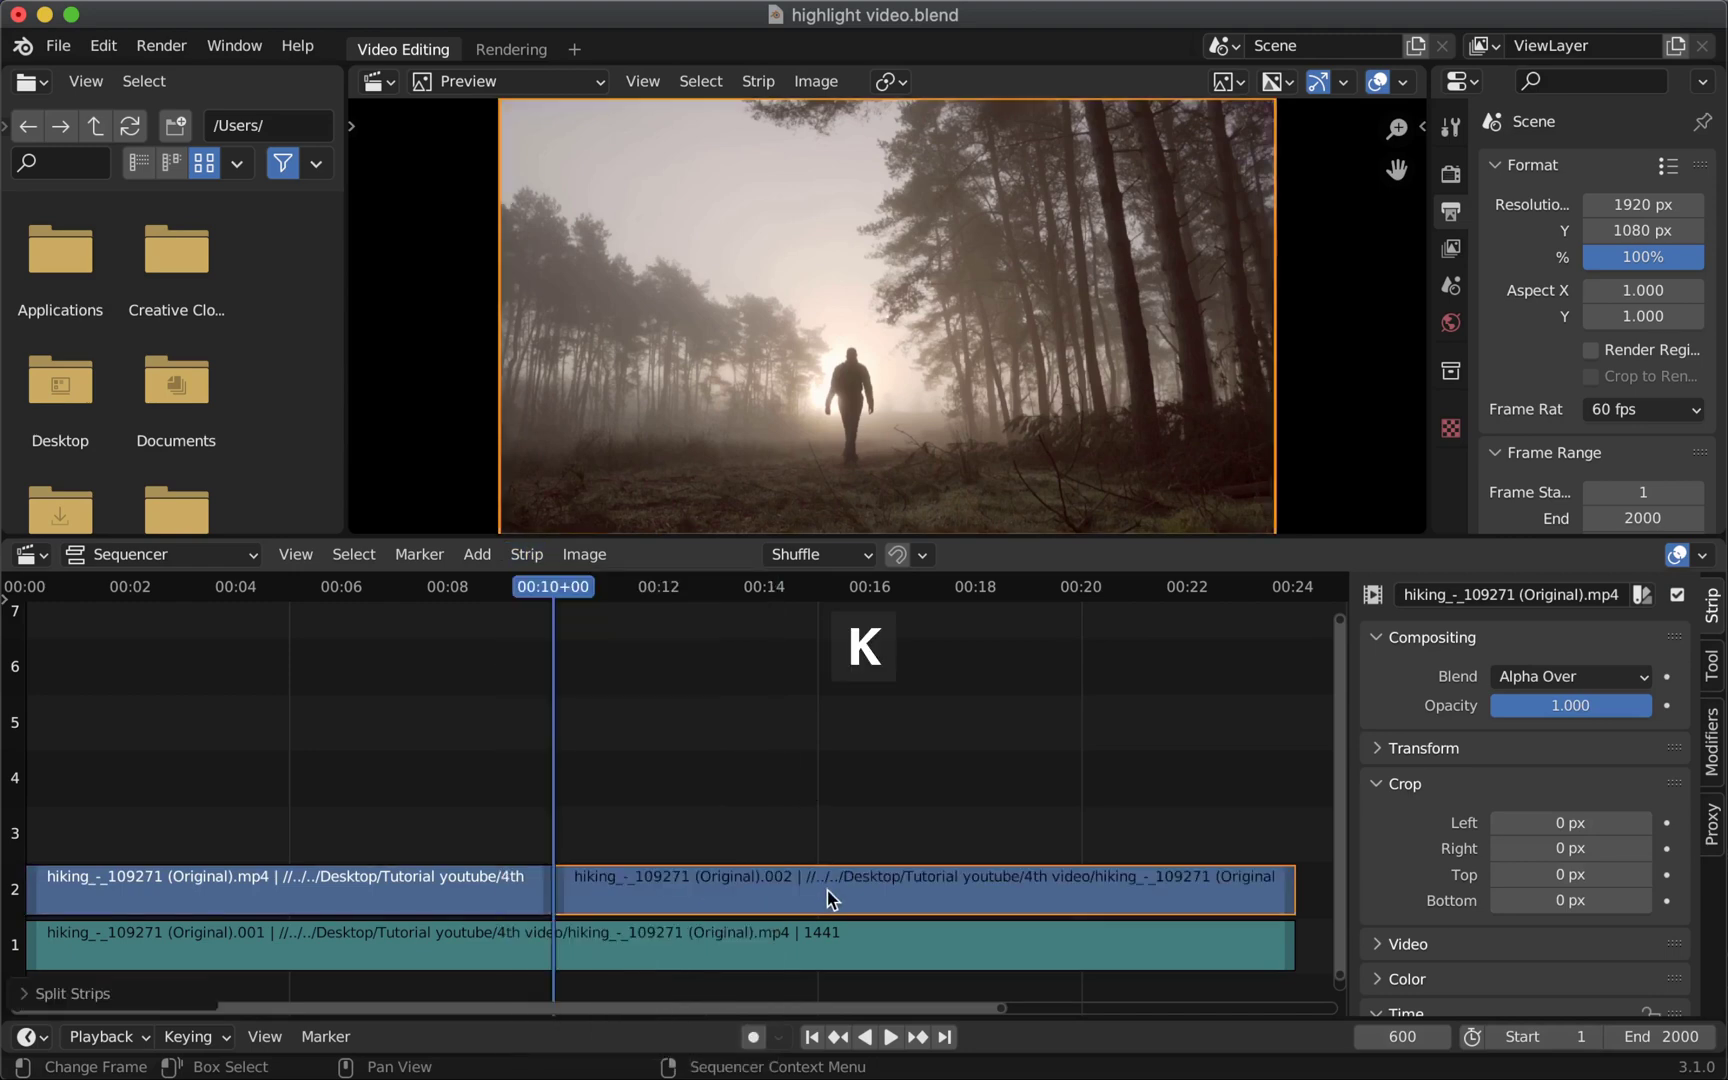
# Step: Cut the clip again at 20 seconds and select the middle piece
pyautogui.click(1081, 590)
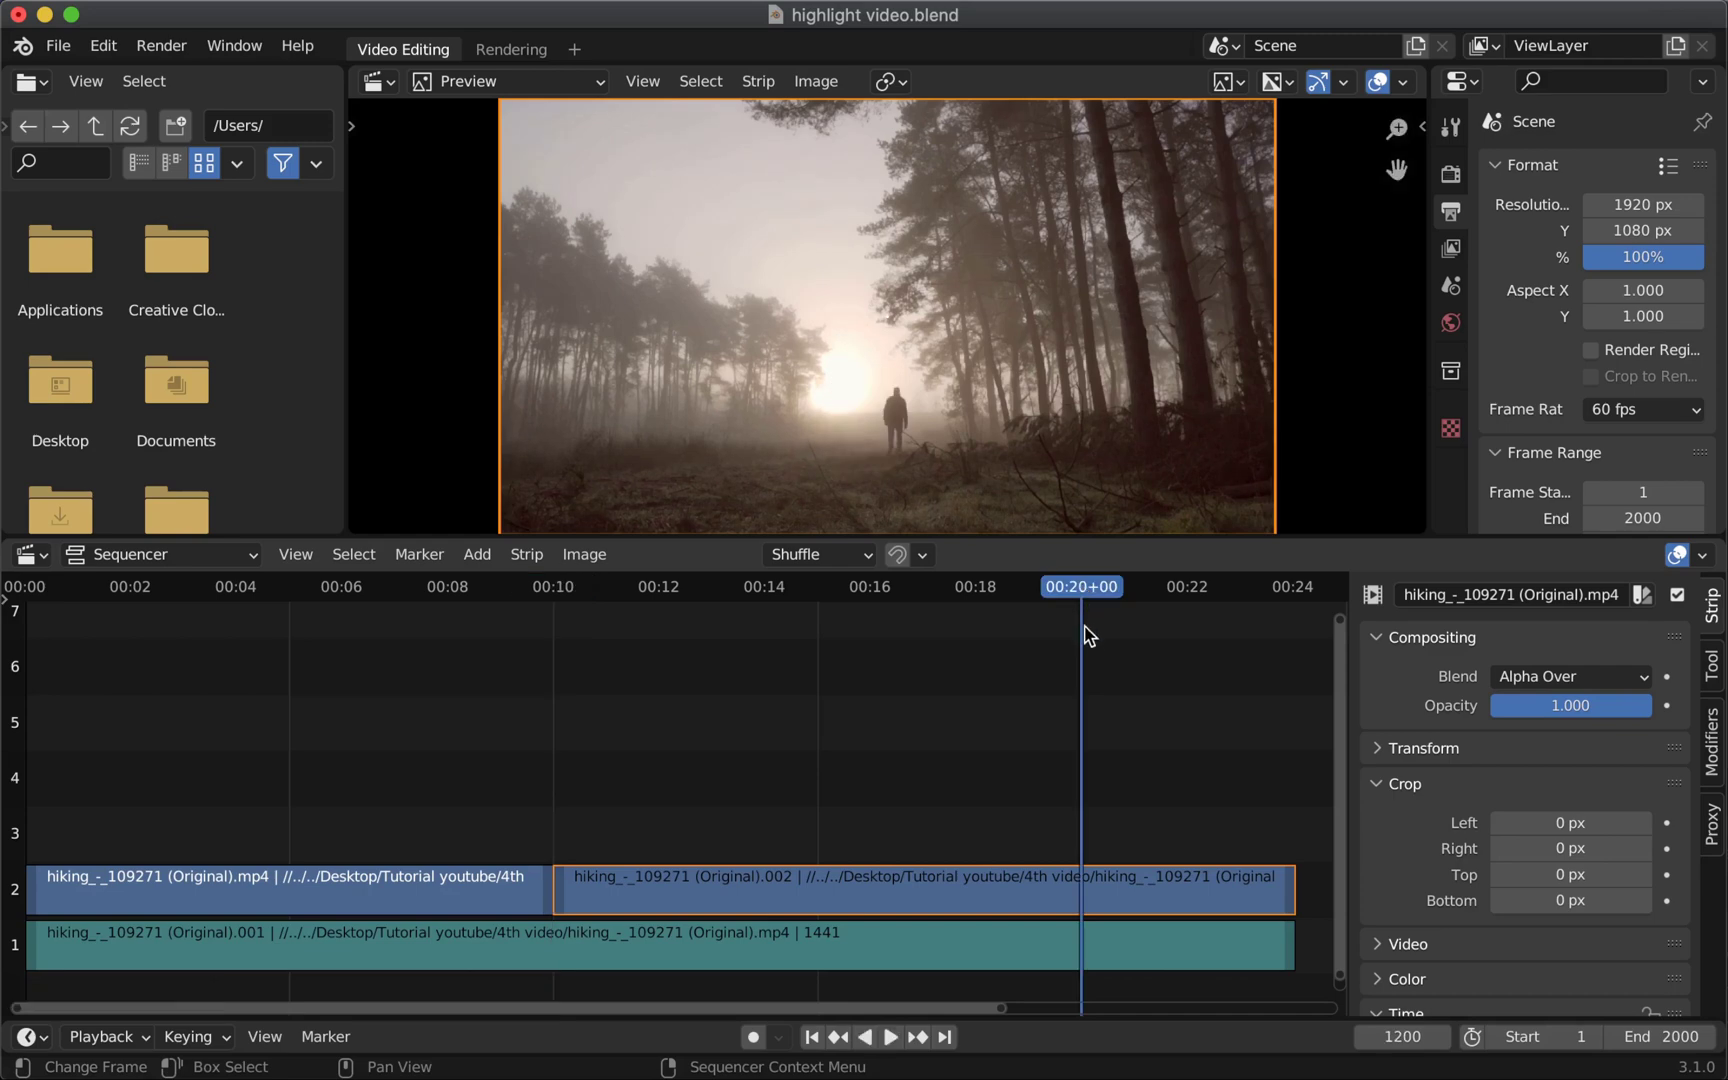
pyautogui.press('k')
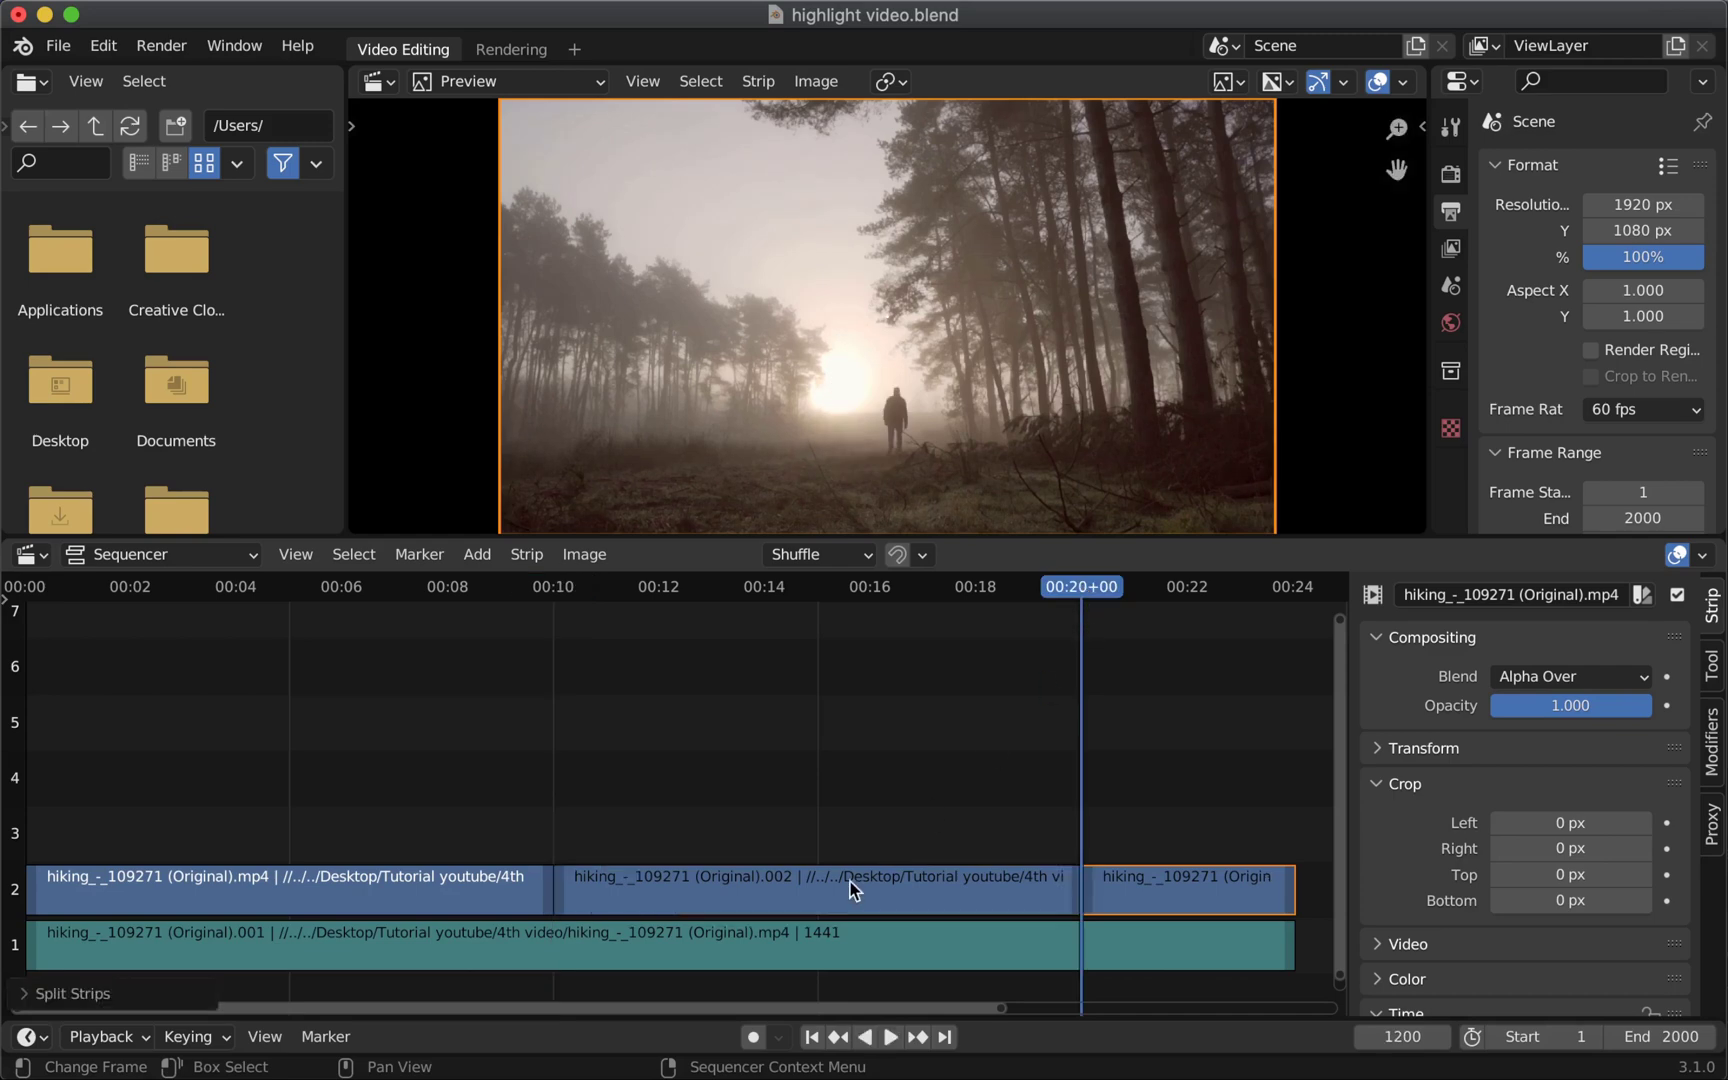
pyautogui.click(843, 893)
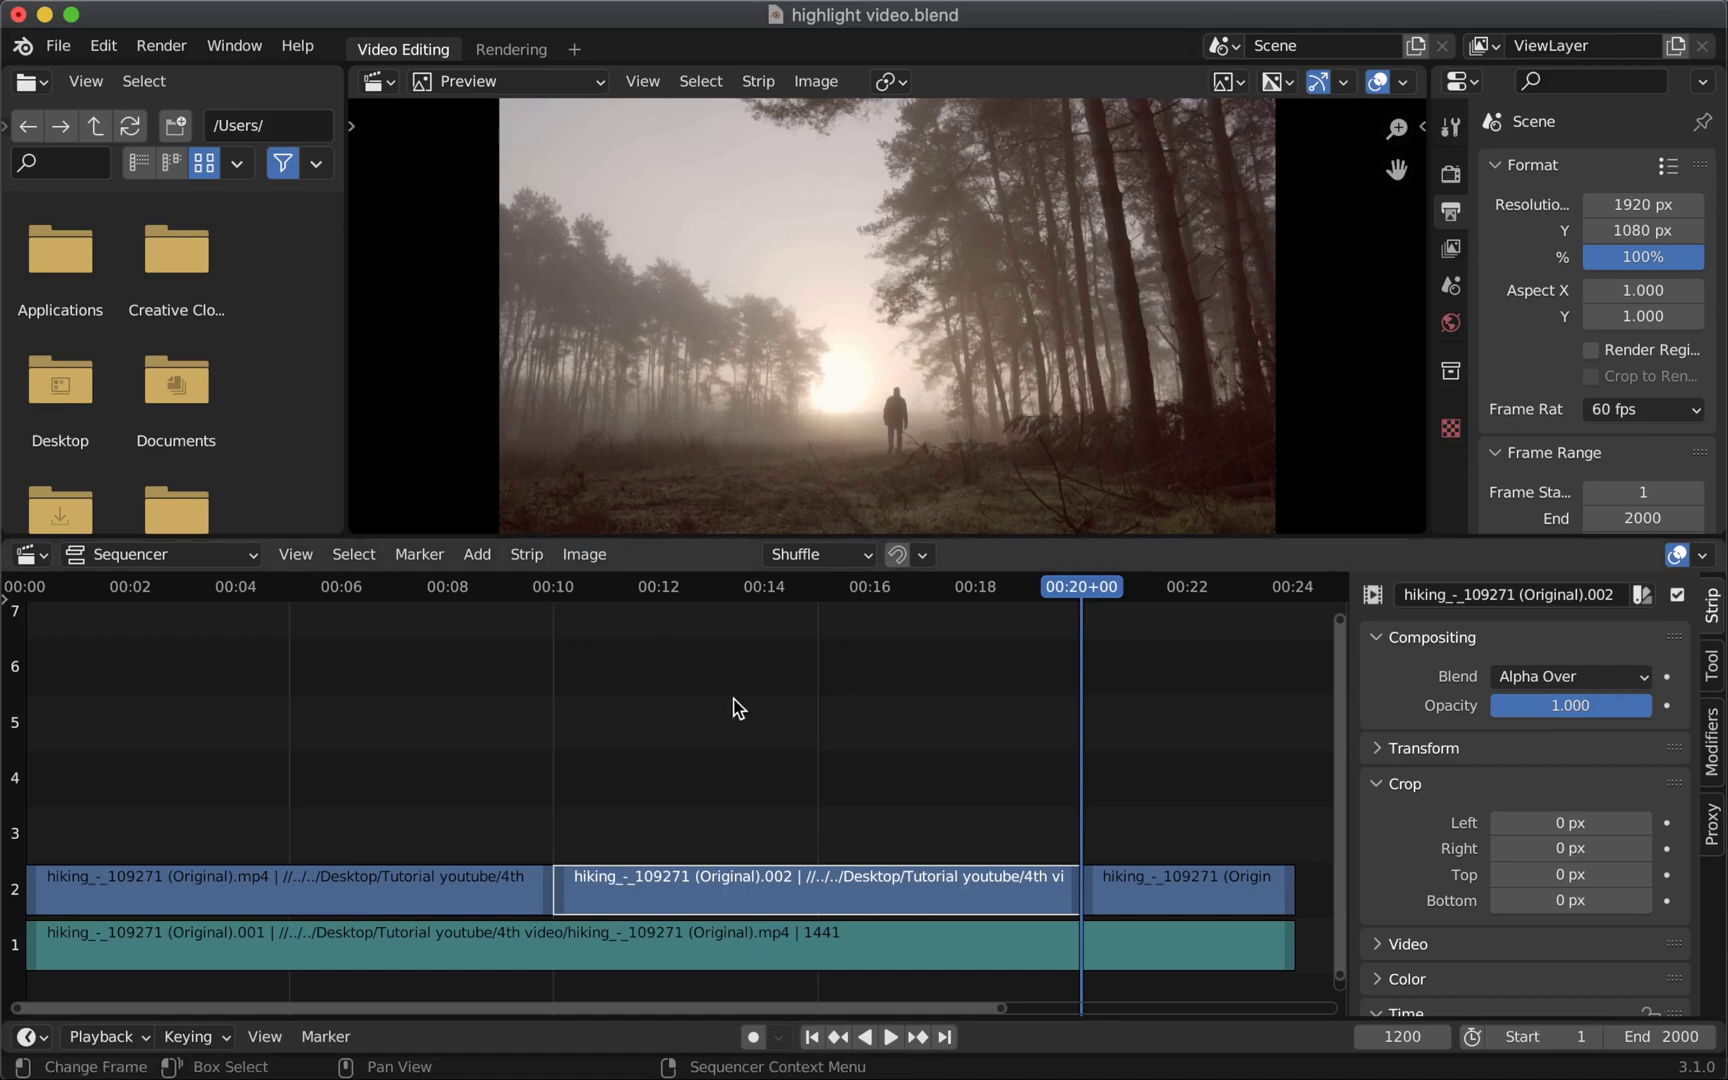
# Step: Add a black colour strip at frame 600, stretched to the 20-second cut
pyautogui.click(556, 891)
pyautogui.click(1398, 1036)
pyautogui.write('600')
pyautogui.press('Return')
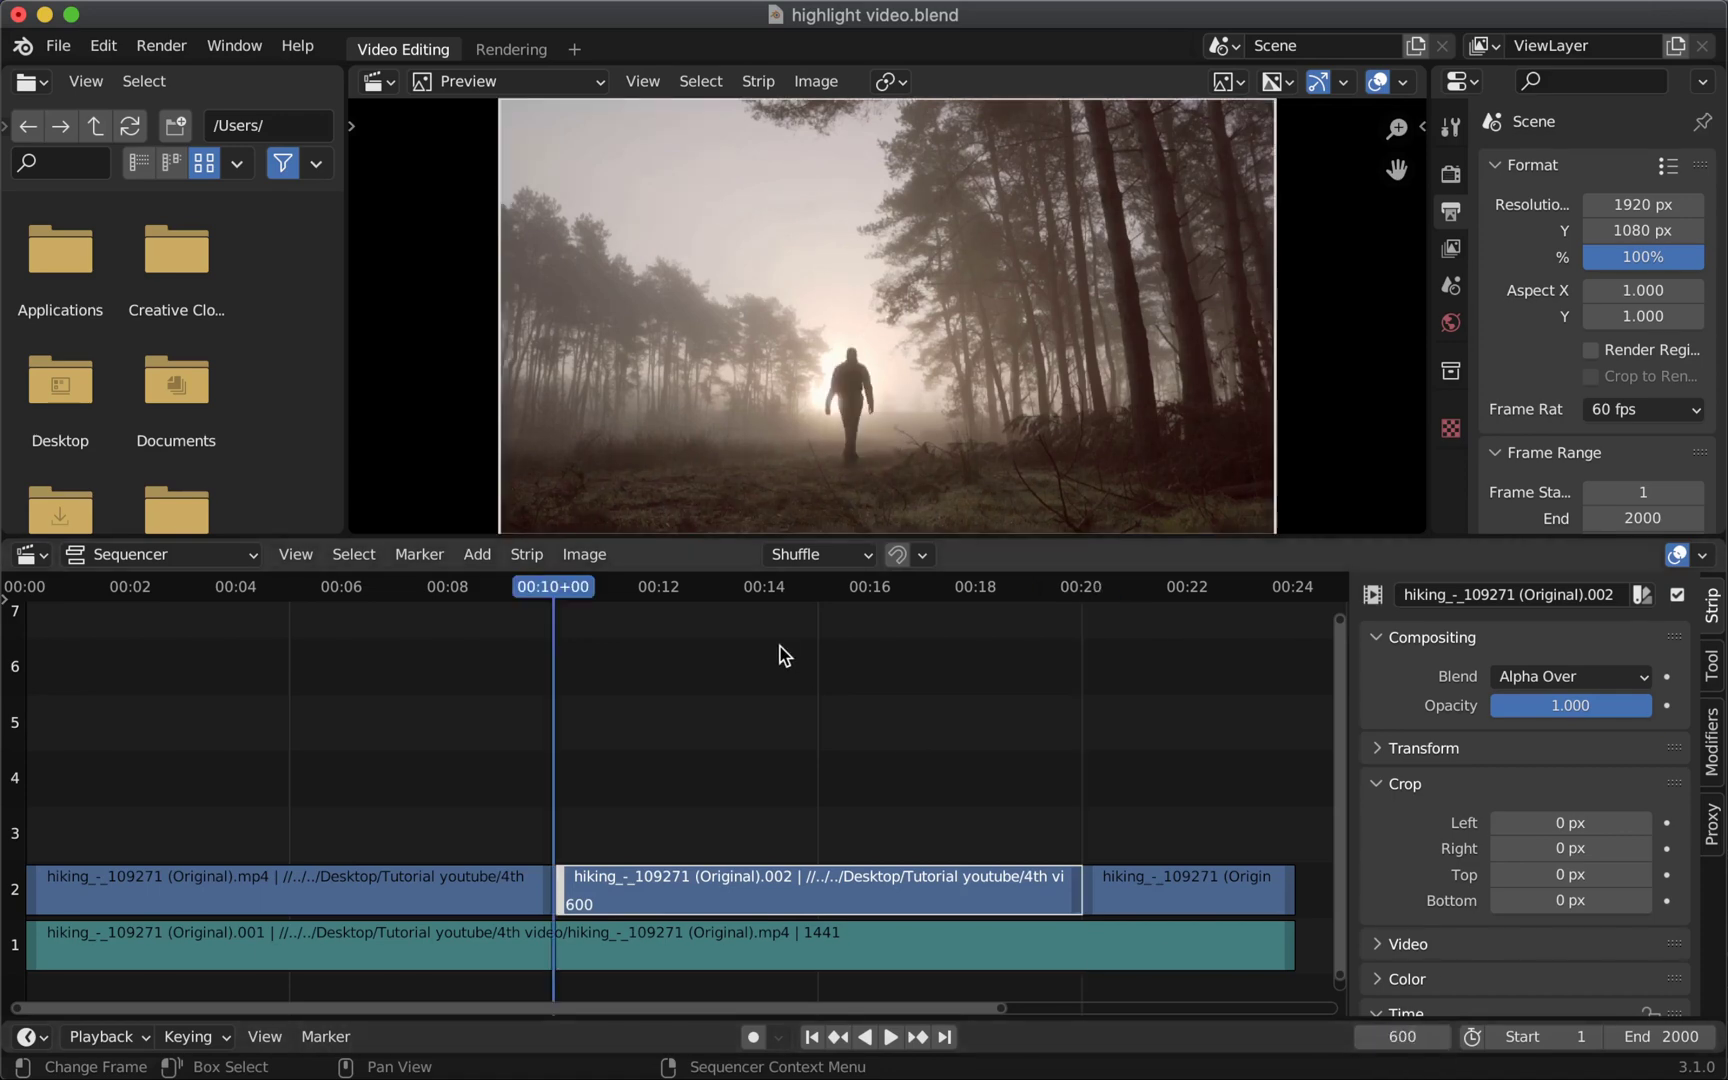
pyautogui.click(482, 560)
pyautogui.hotkey('shift', 'a')
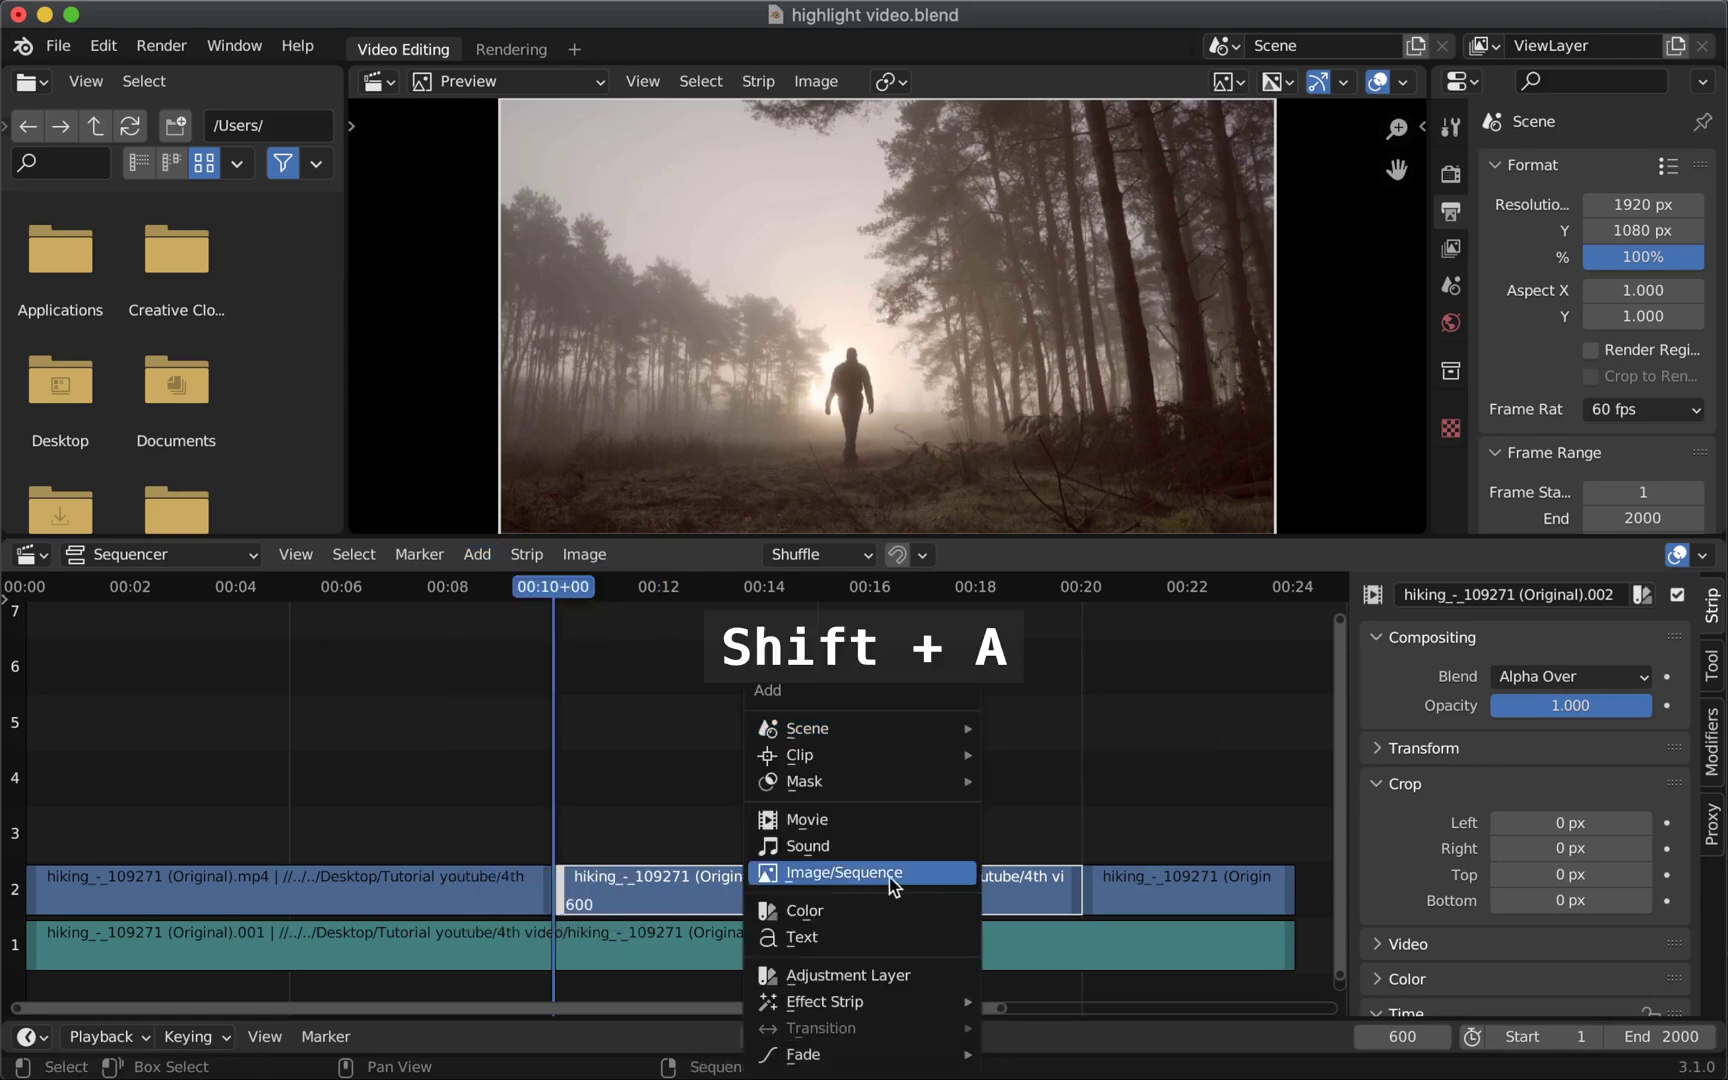
pyautogui.click(830, 910)
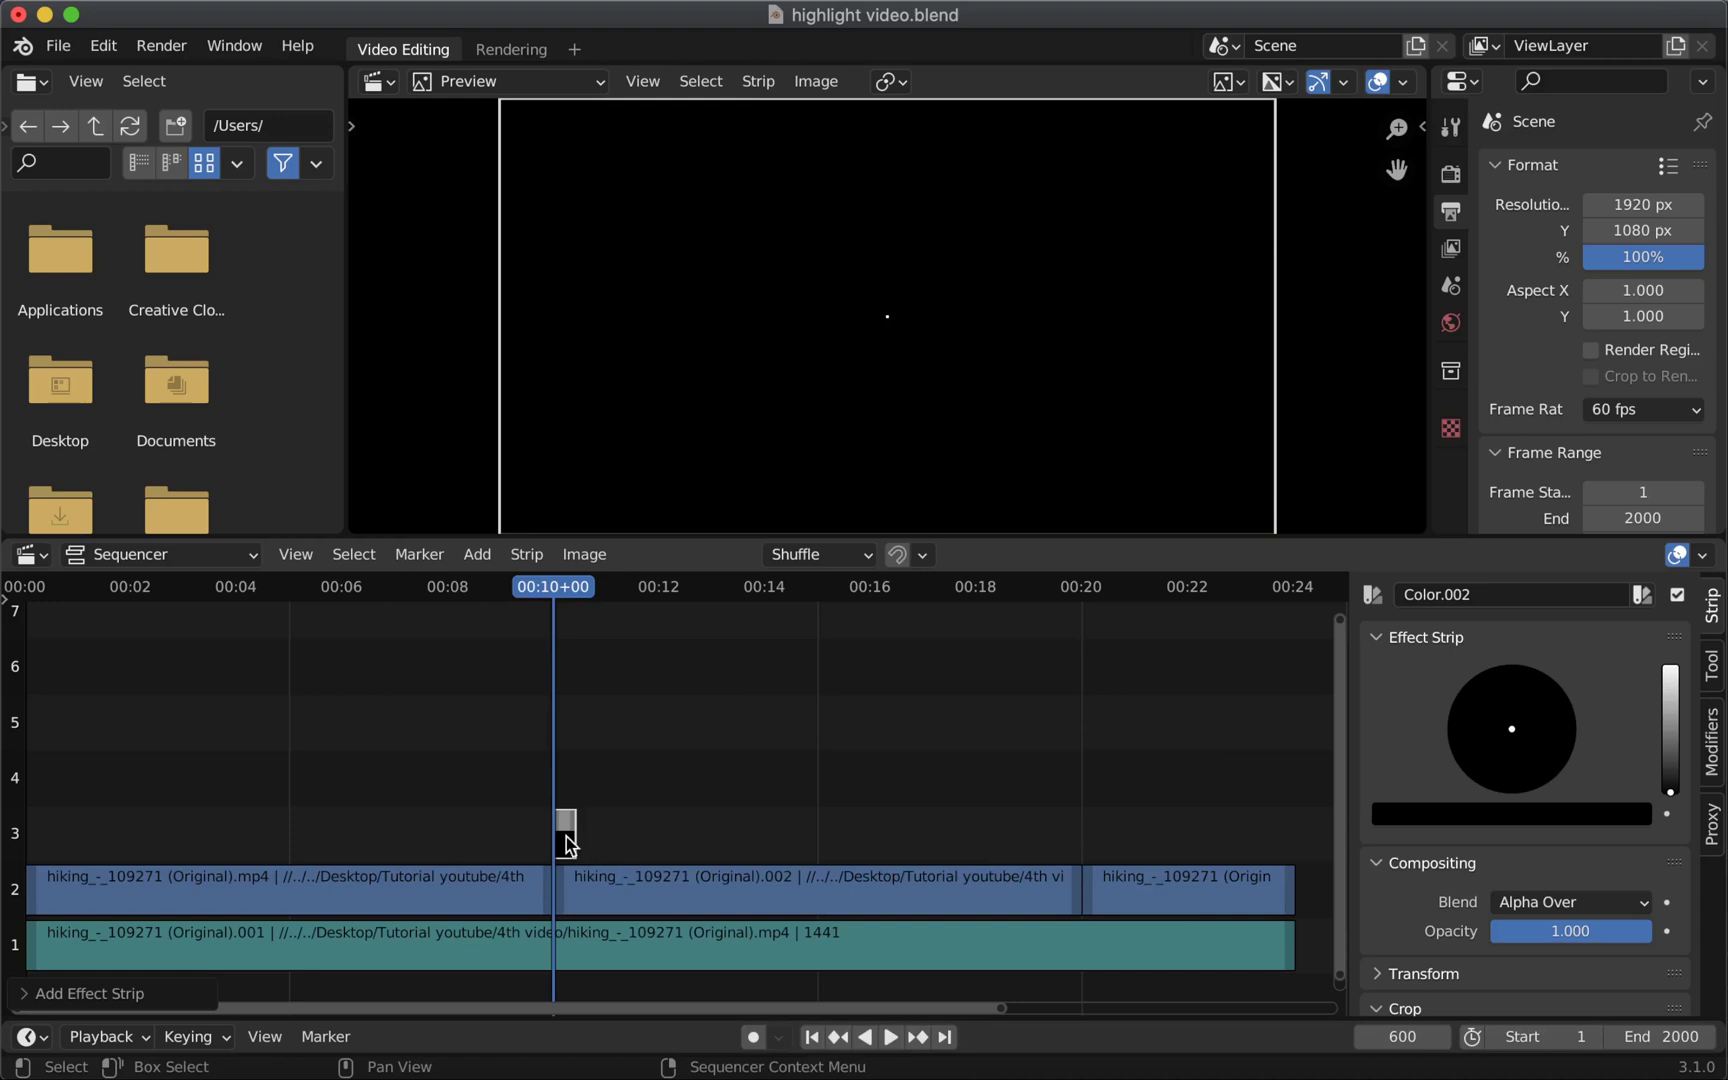
pyautogui.moveTo(572, 840); pyautogui.dragTo(1079, 836)
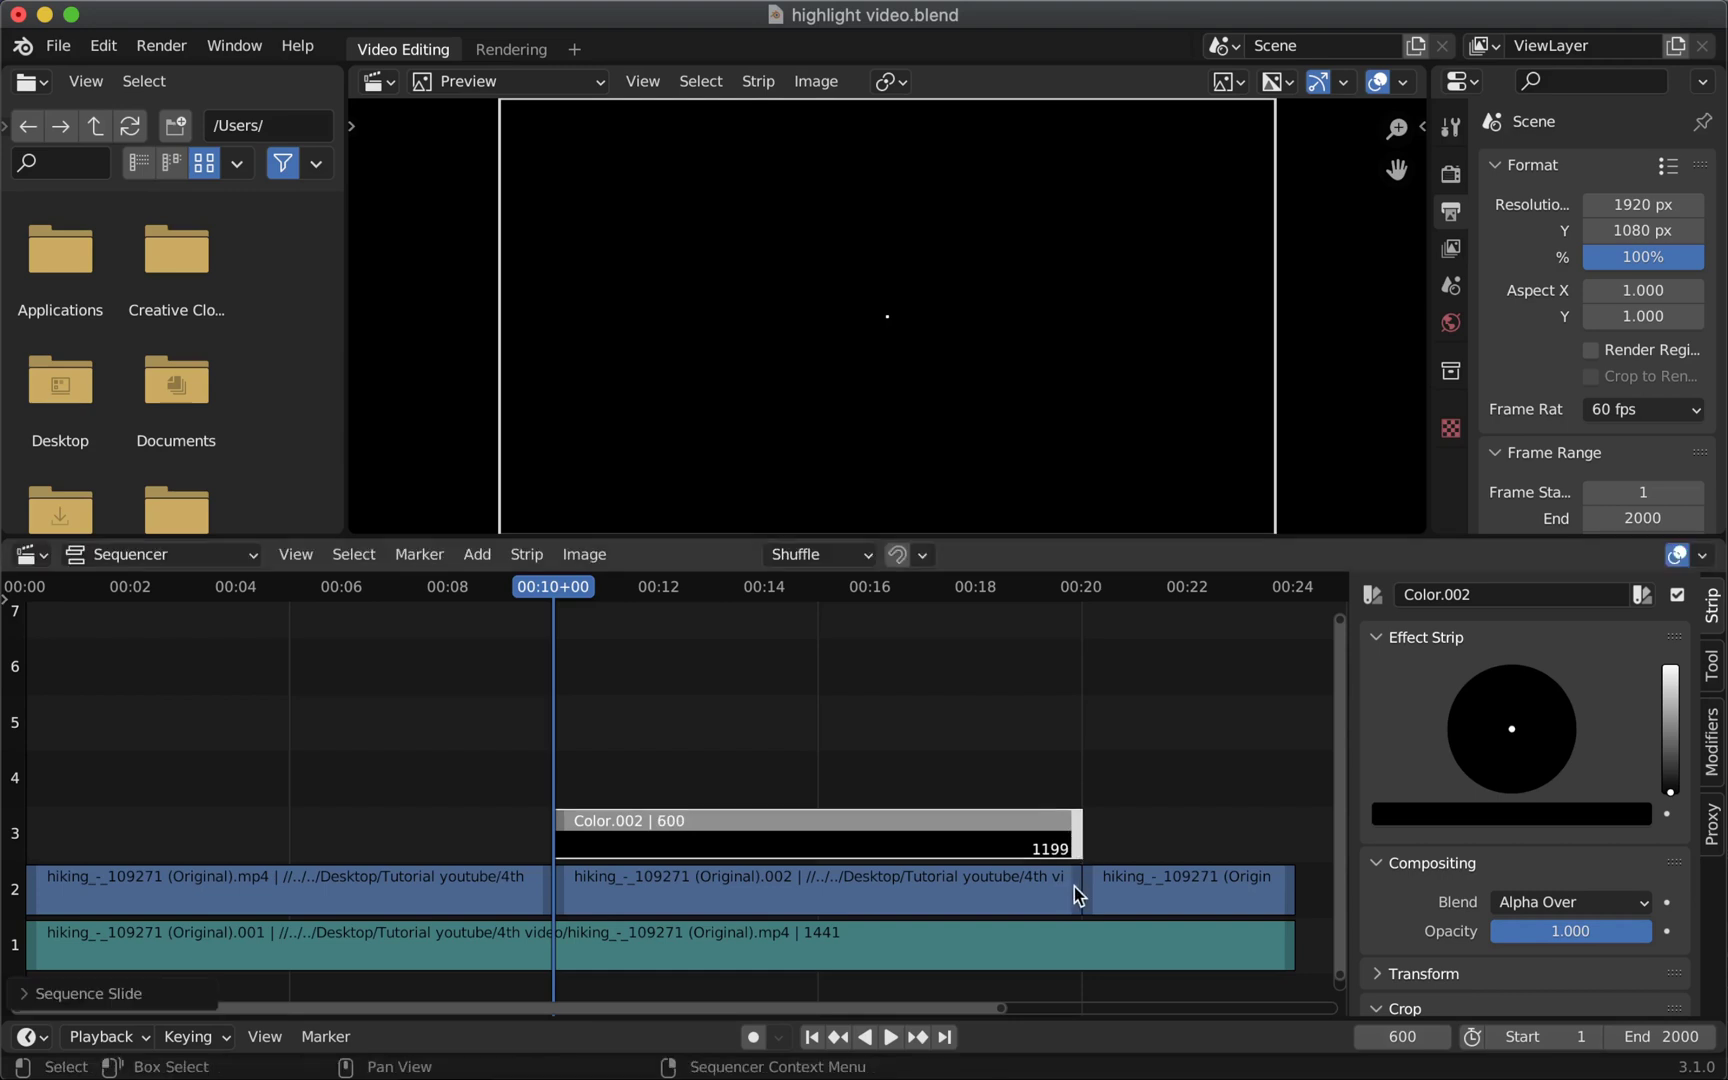
pyautogui.click(1075, 891)
pyautogui.click(1076, 841)
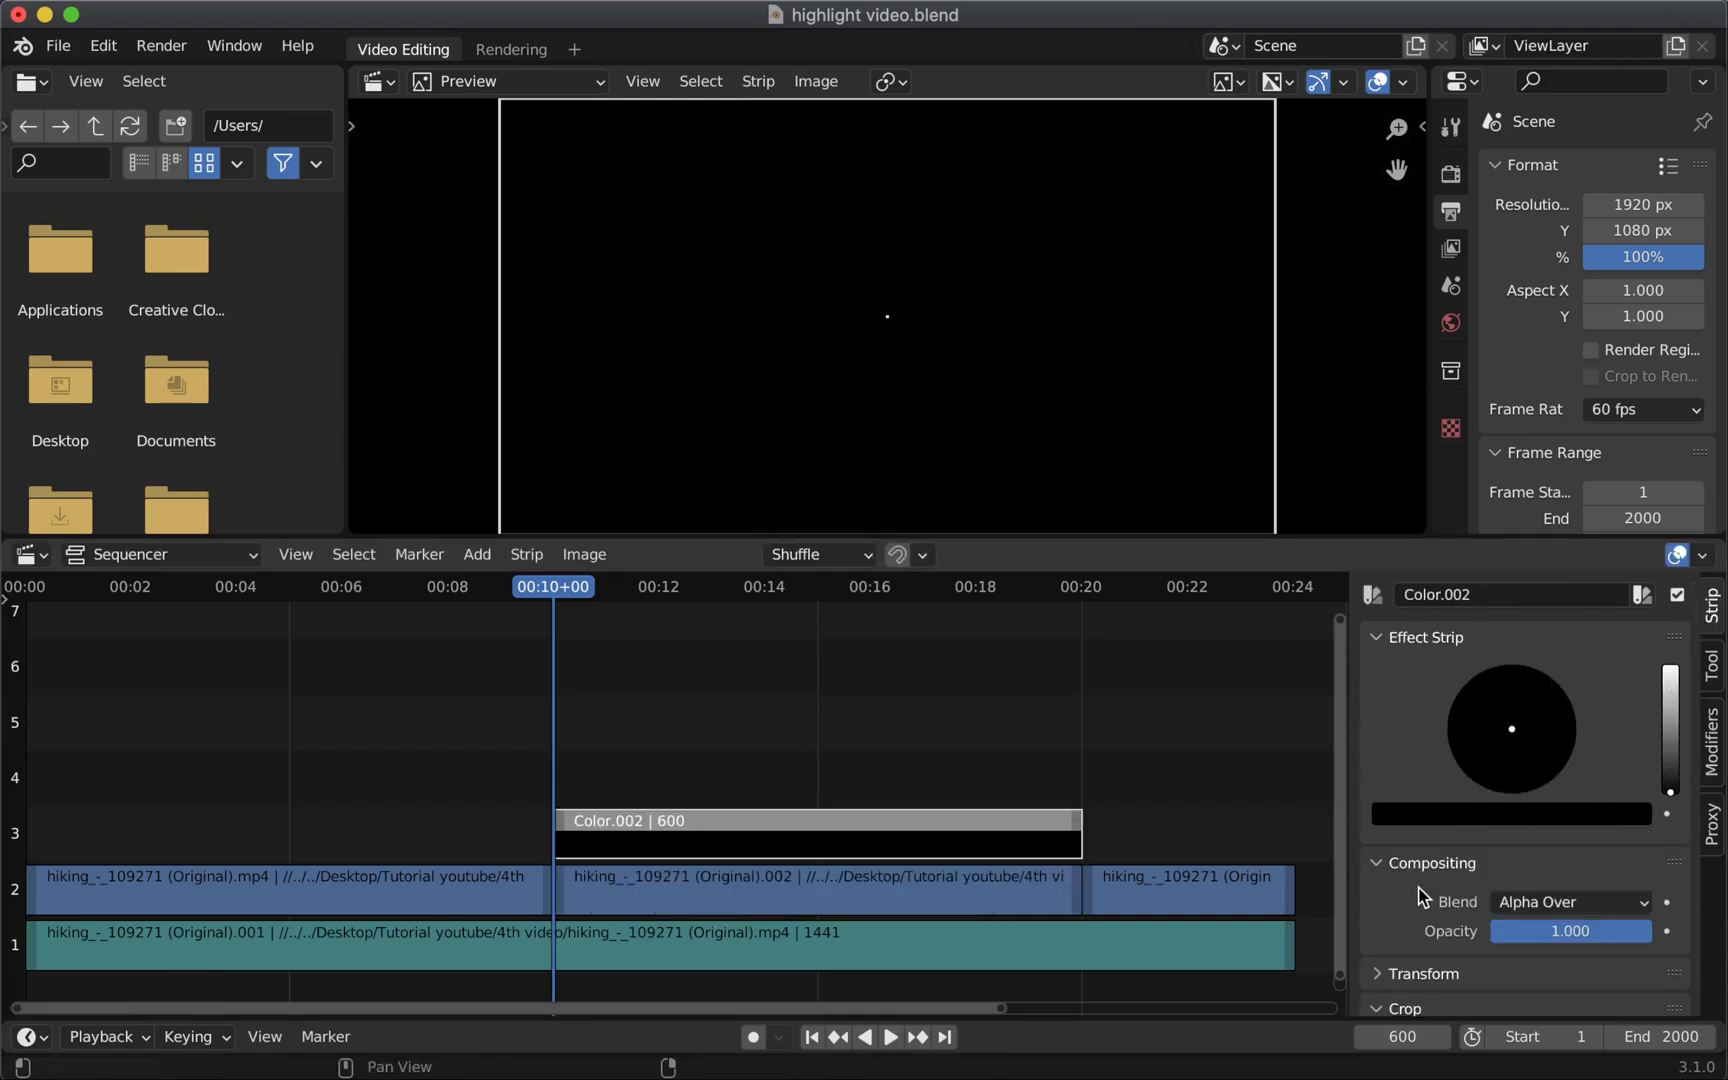
# Step: Set the colour strip's opacity to 0.500
pyautogui.moveTo(1648, 931); pyautogui.dragTo(1610, 931)
pyautogui.click(1610, 931)
pyautogui.write('0.500')
pyautogui.press('Return')
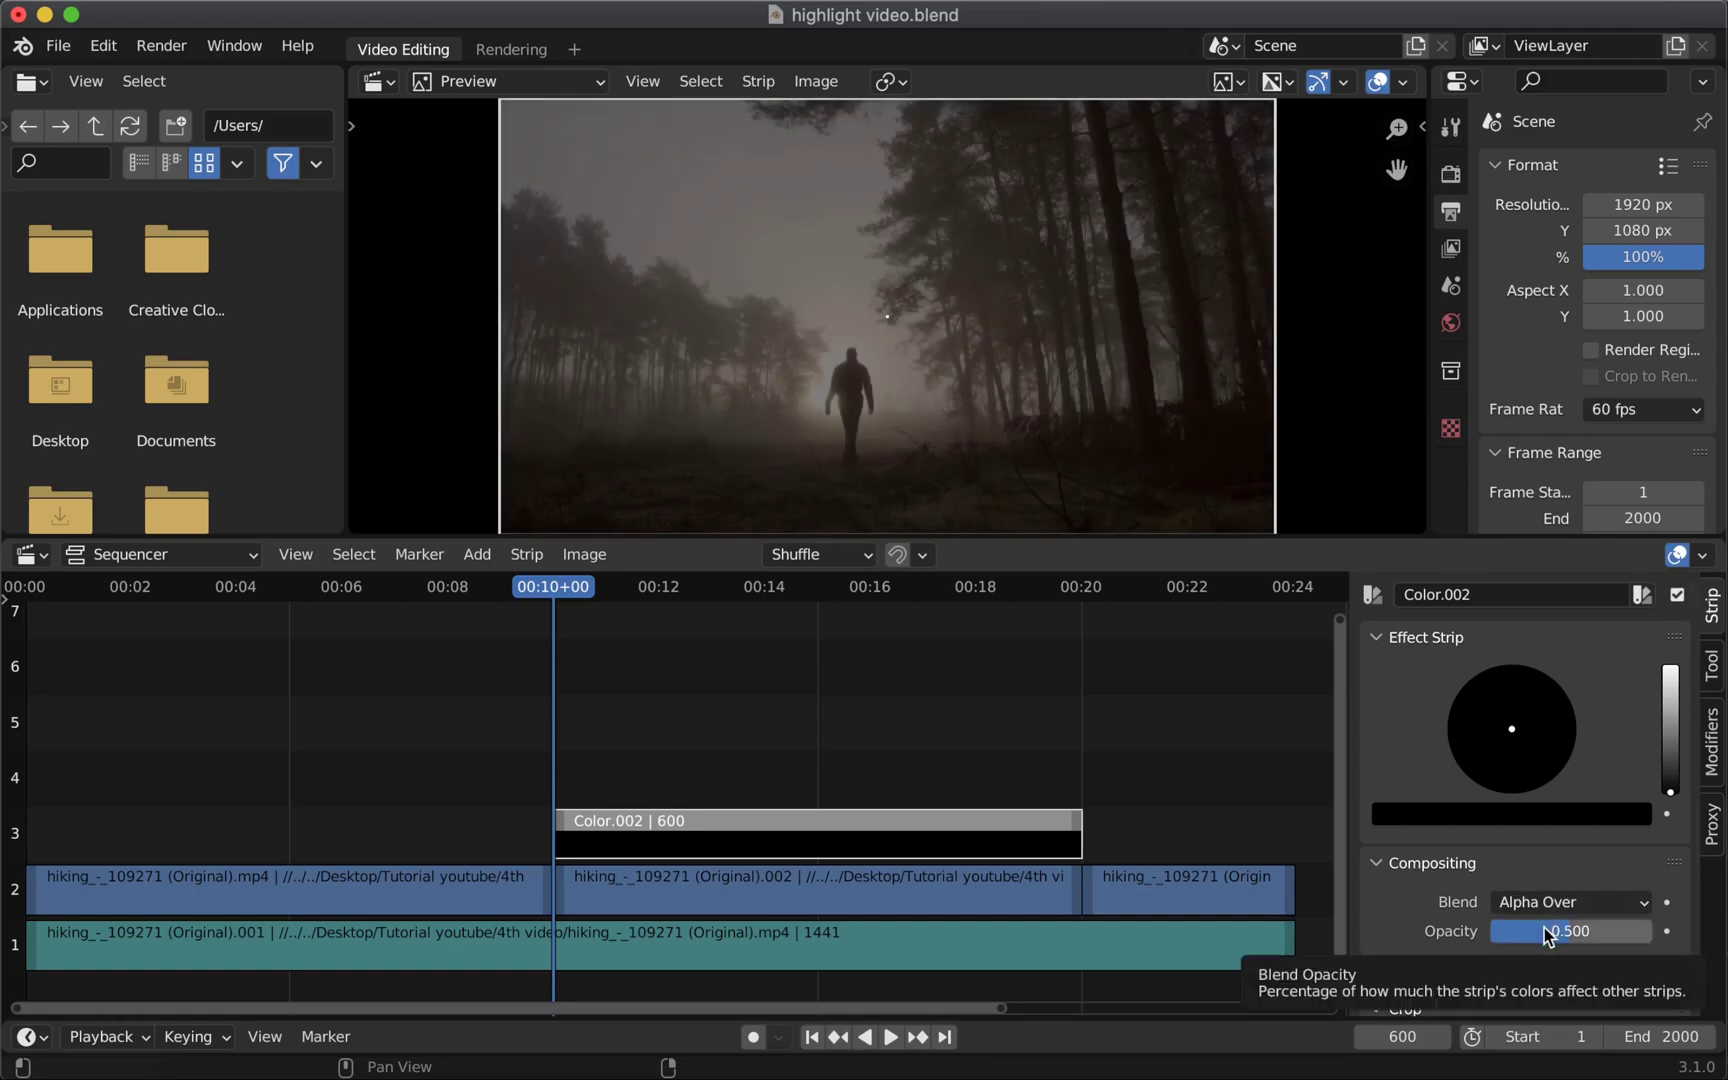
# Step: Duplicate the middle hiking piece onto channel 4 over 10–20 seconds
pyautogui.click(761, 884)
pyautogui.rightClick(761, 884)
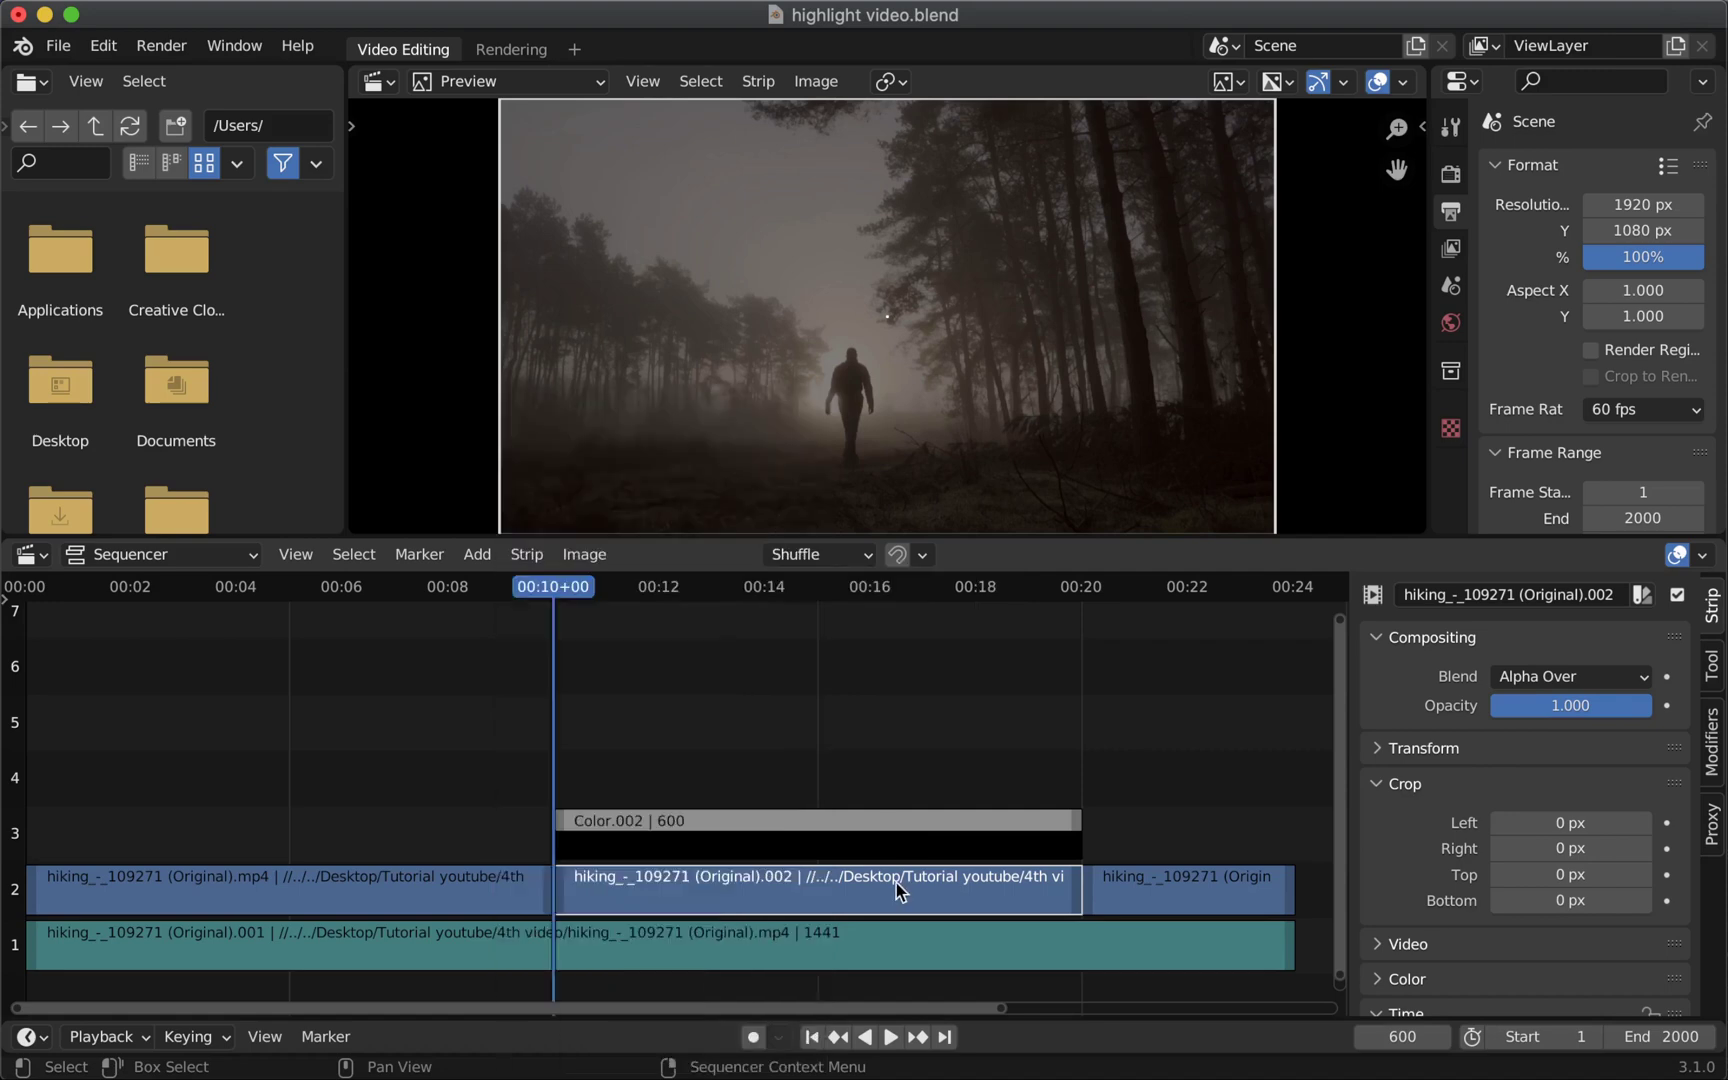
pyautogui.hotkey('shift', 'd')
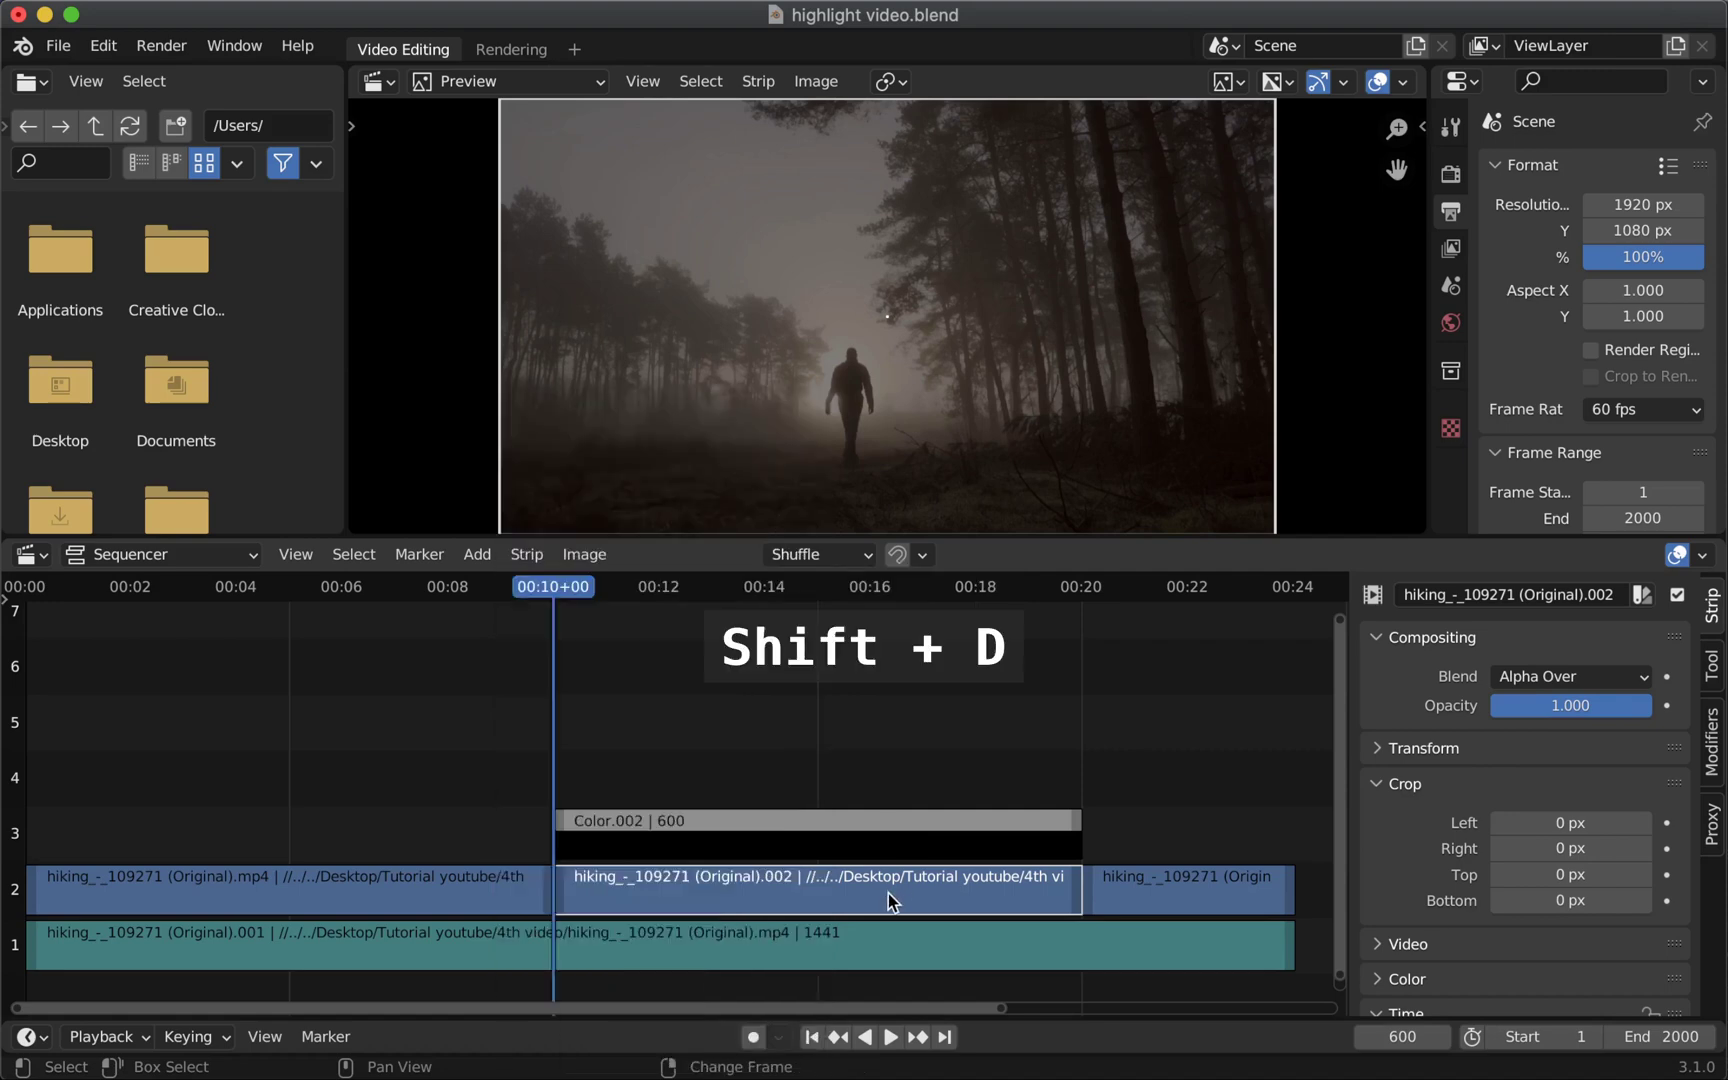
pyautogui.hotkey('shift', 'd')
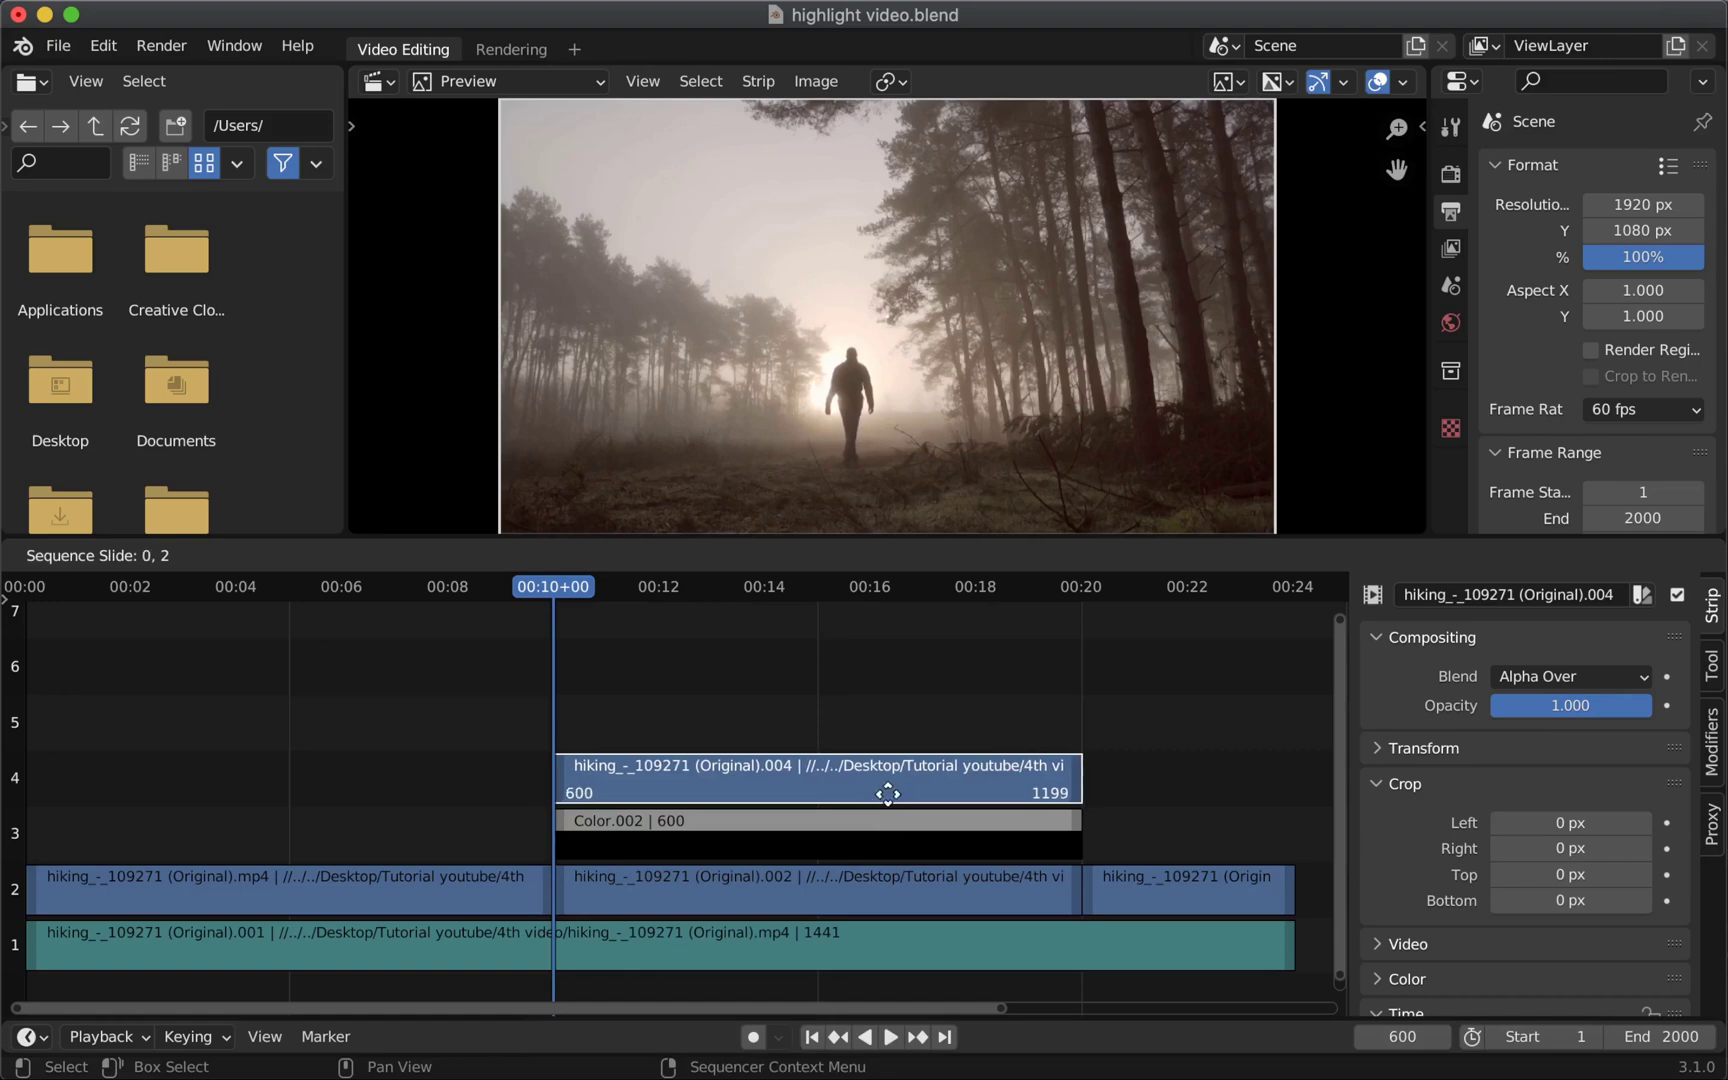
pyautogui.click(888, 794)
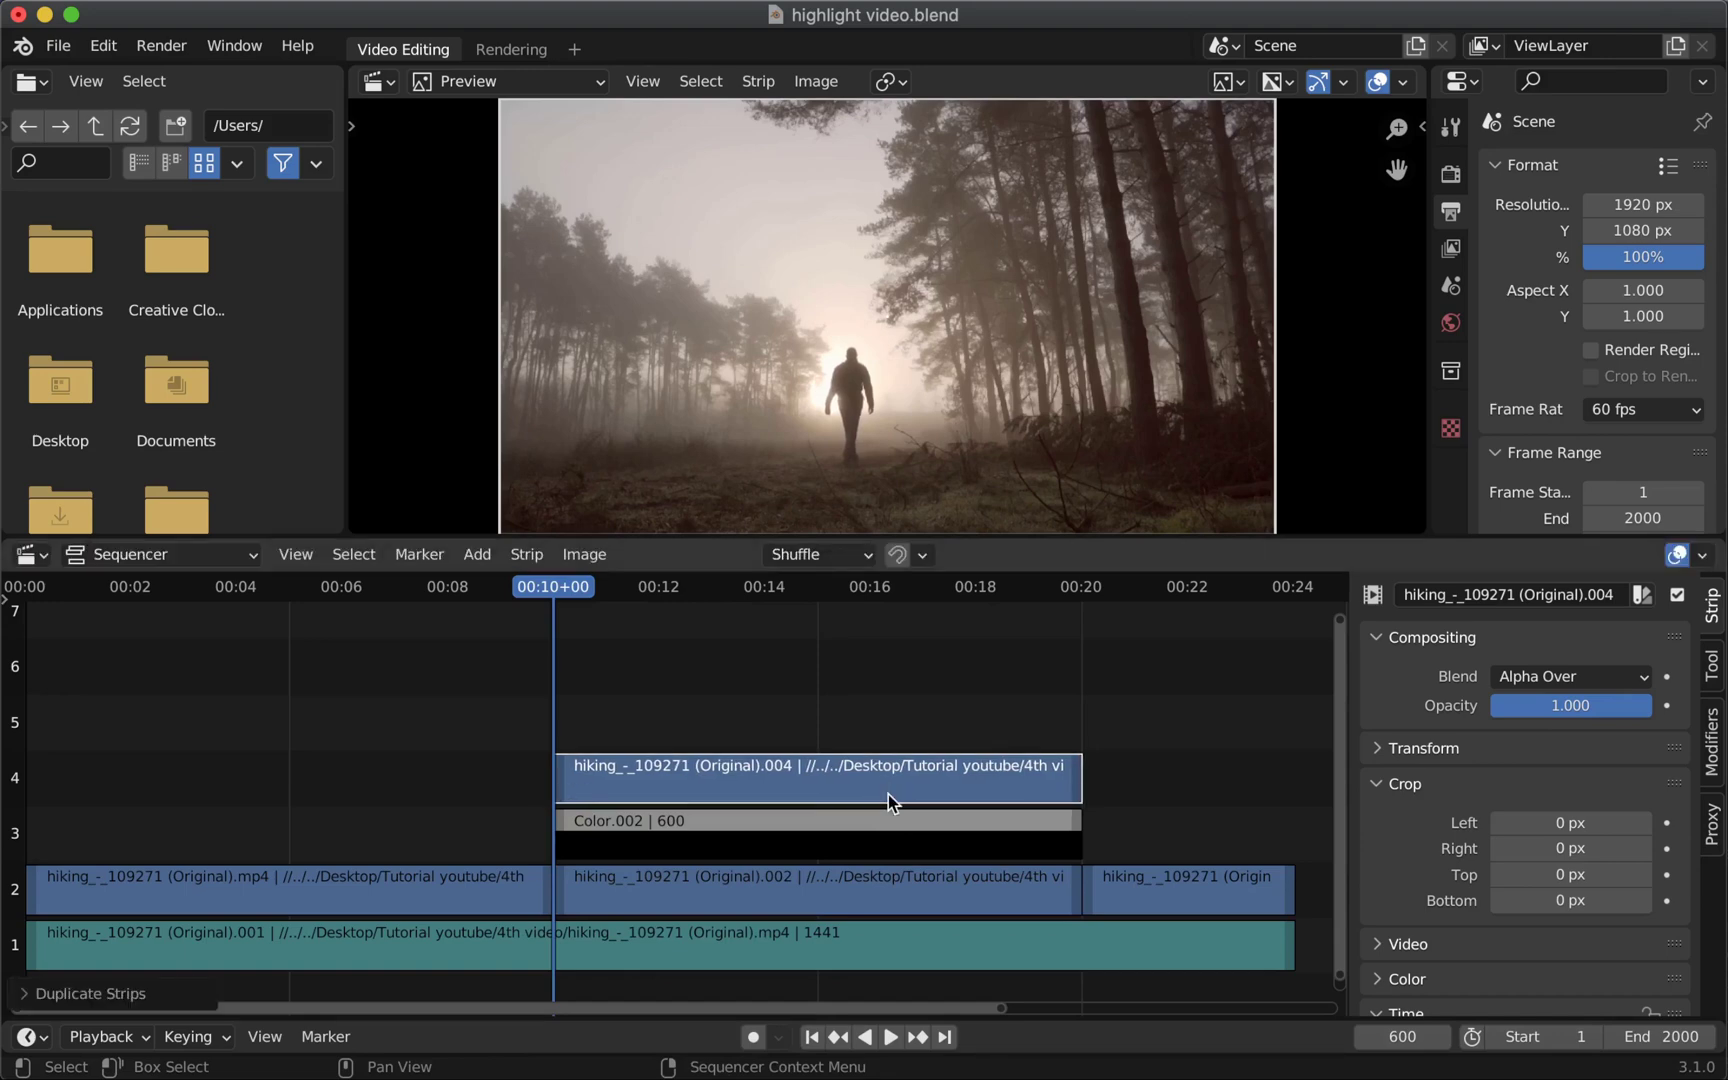
# Step: Try shifting the copy's Position X by 404 px, then undo it
pyautogui.click(1540, 677)
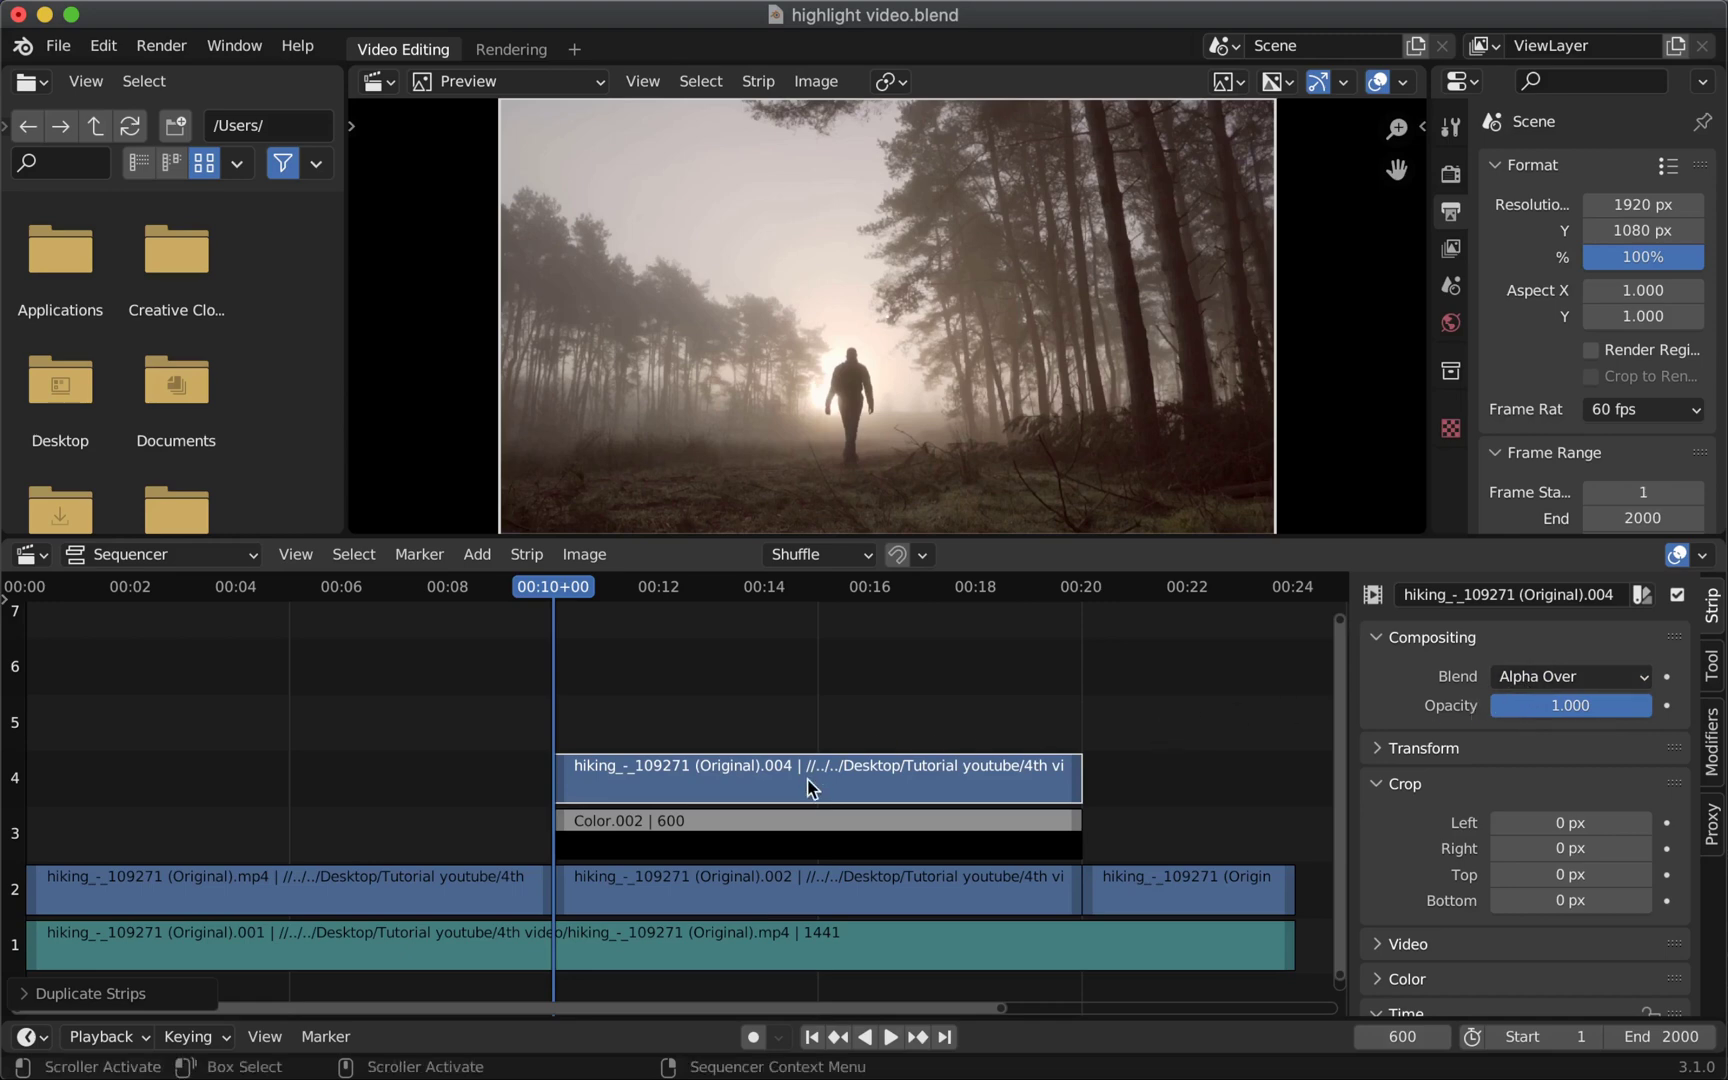
pyautogui.moveTo(810, 790)
pyautogui.mouseDown()
pyautogui.moveTo(806, 896)
pyautogui.moveTo(822, 763)
pyautogui.mouseUp()
pyautogui.scroll(-3, 1504, 765)
pyautogui.click(1400, 645)
pyautogui.moveTo(1560, 684); pyautogui.dragTo(1651, 684)
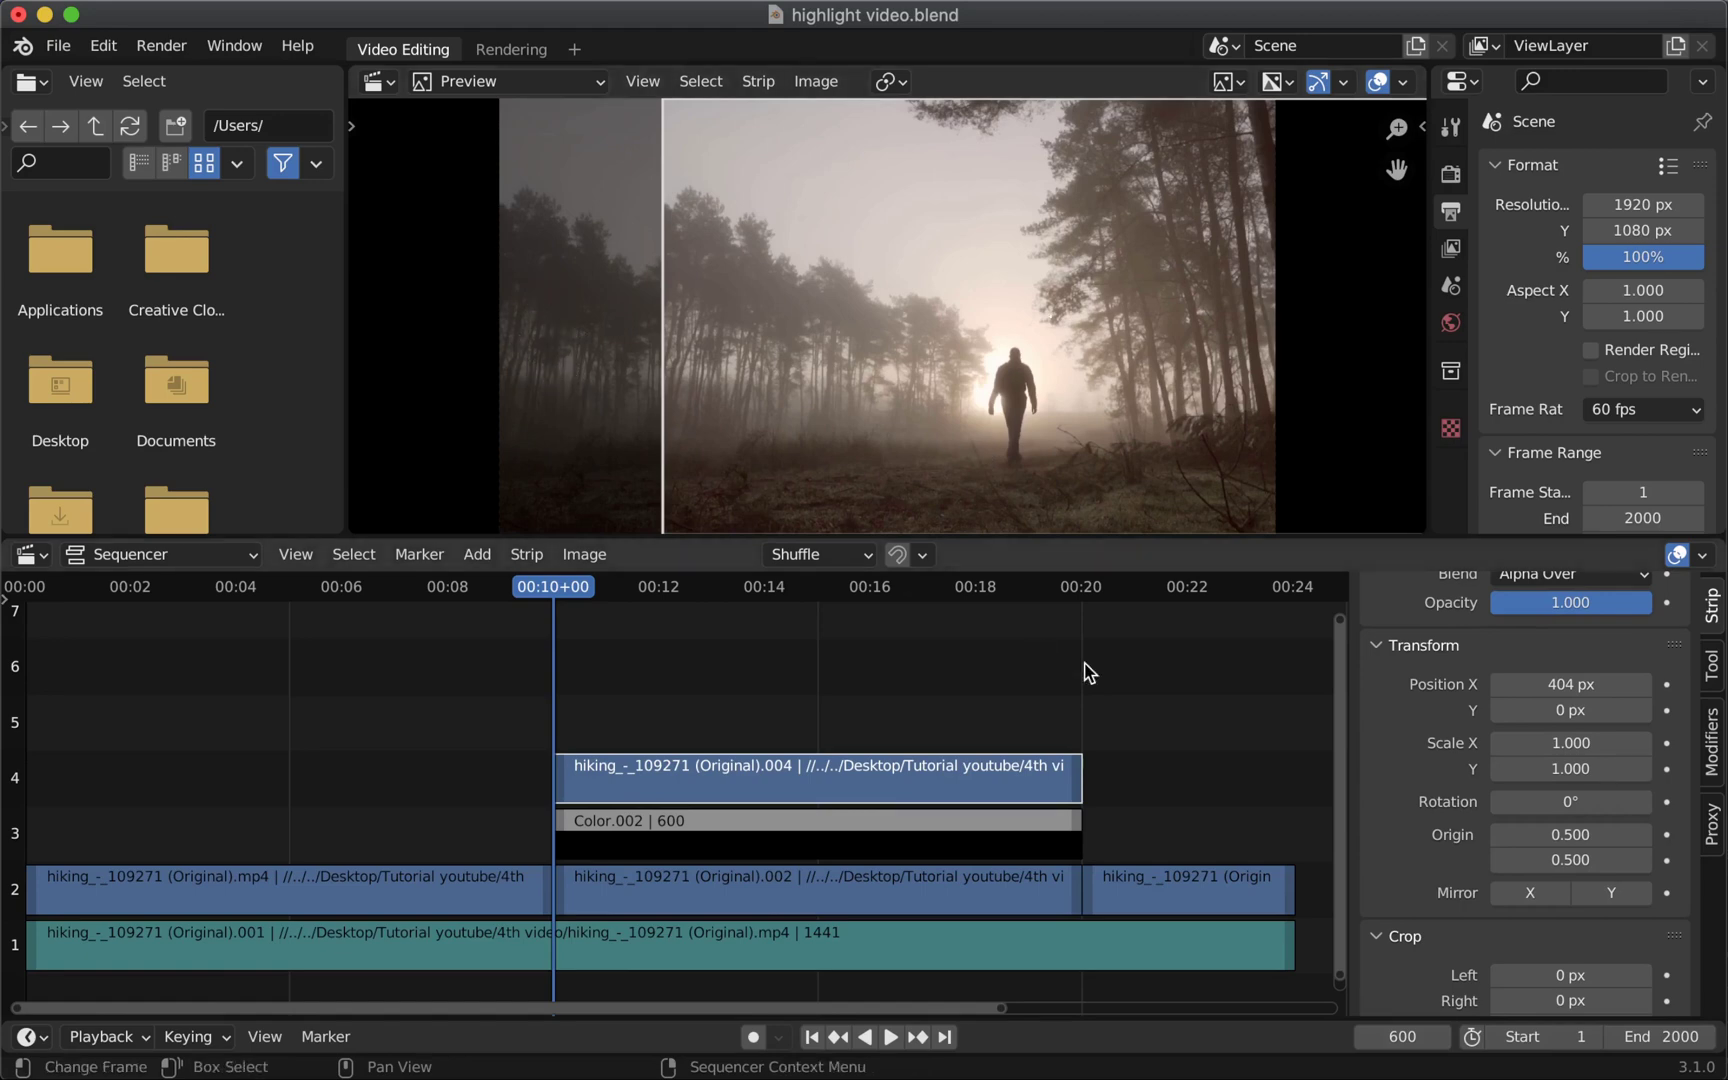
pyautogui.hotkey('ctrl', 'z')
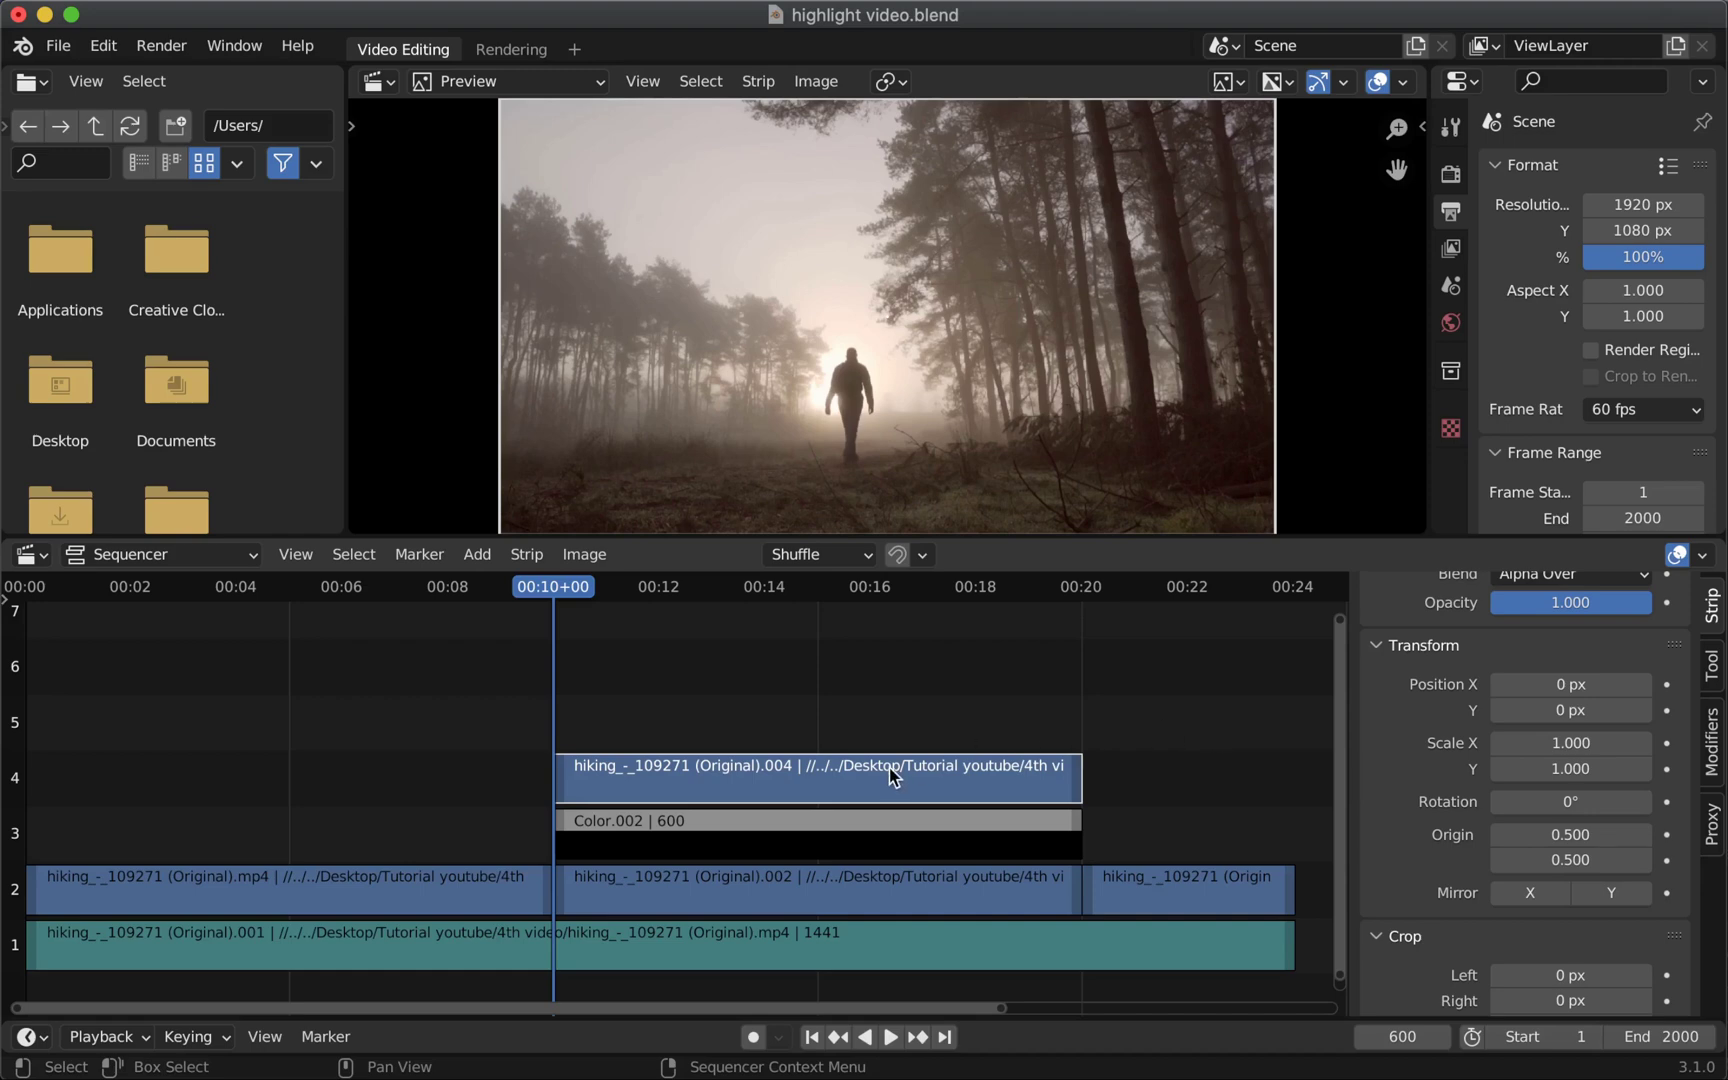
# Step: Crop the channel 4 copy to Left 766, Right 956, Top 584, Bottom 156 px
pyautogui.scroll(-6, 1440, 856)
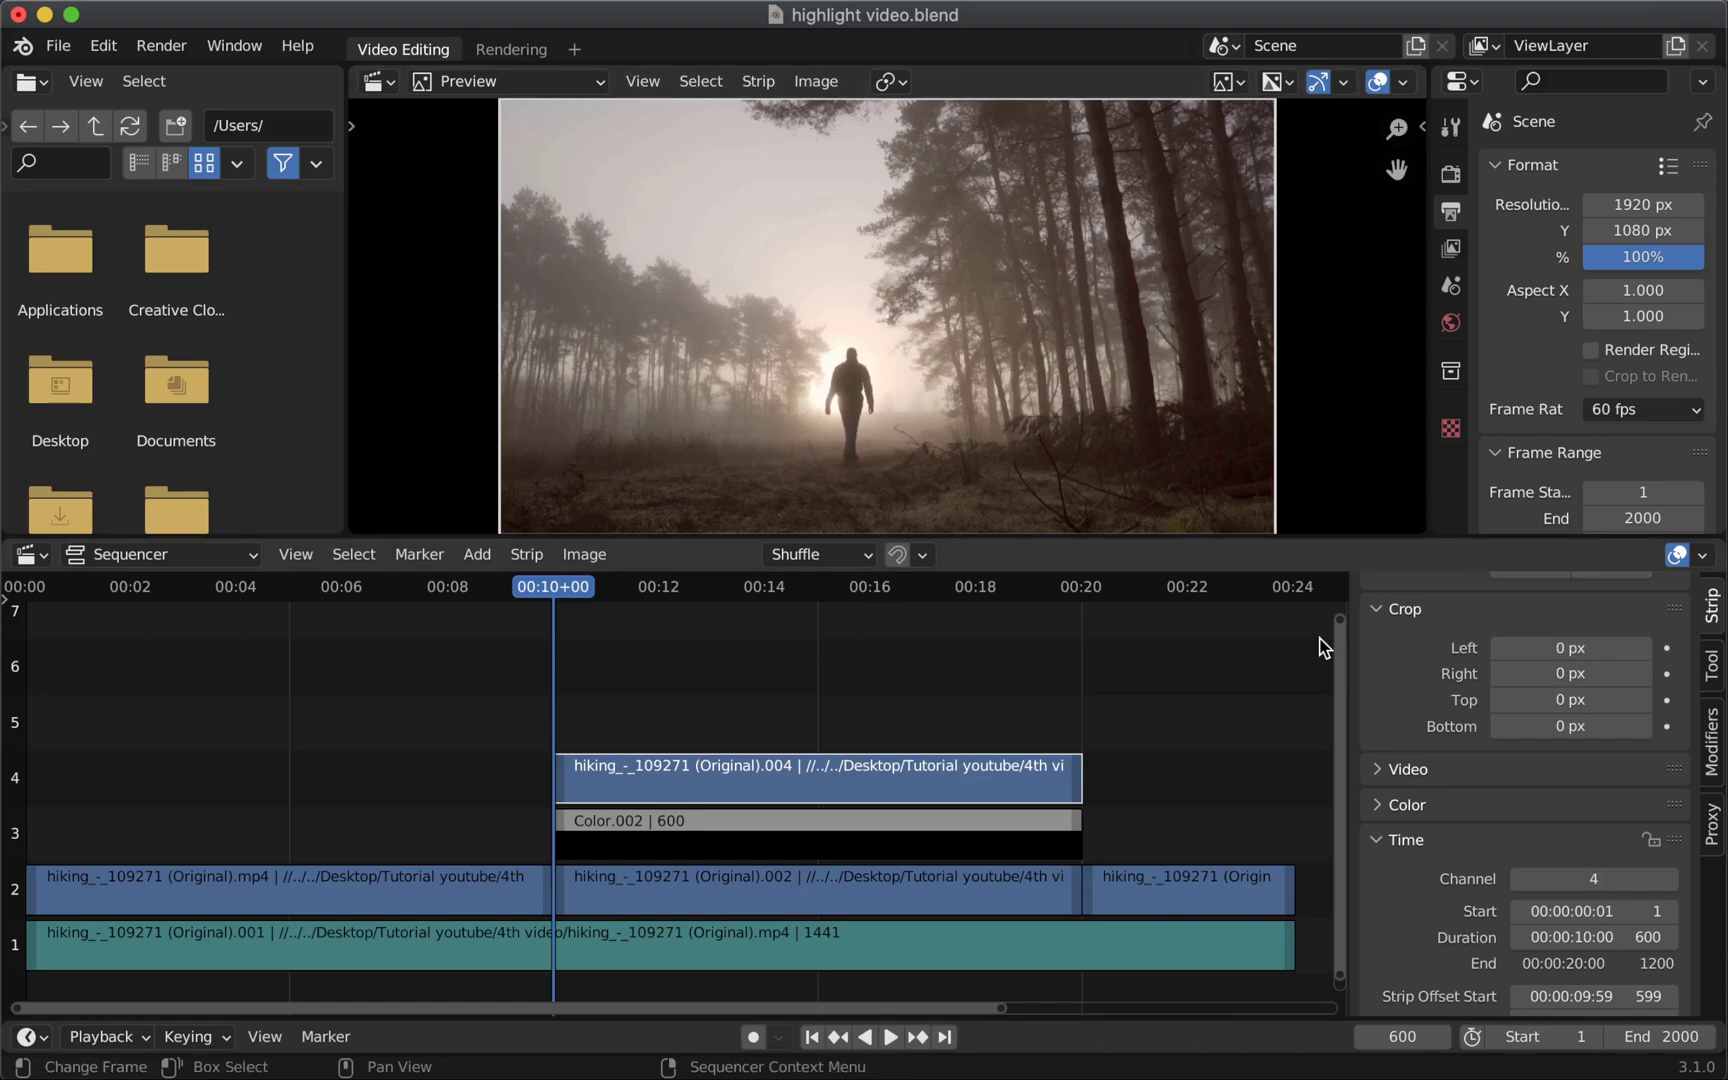
pyautogui.moveTo(1533, 650); pyautogui.dragTo(1720, 646)
pyautogui.moveTo(1570, 673); pyautogui.dragTo(1720, 673)
pyautogui.moveTo(1530, 699)
pyautogui.mouseDown()
pyautogui.moveTo(1655, 699)
pyautogui.moveTo(1543, 729)
pyautogui.mouseUp()
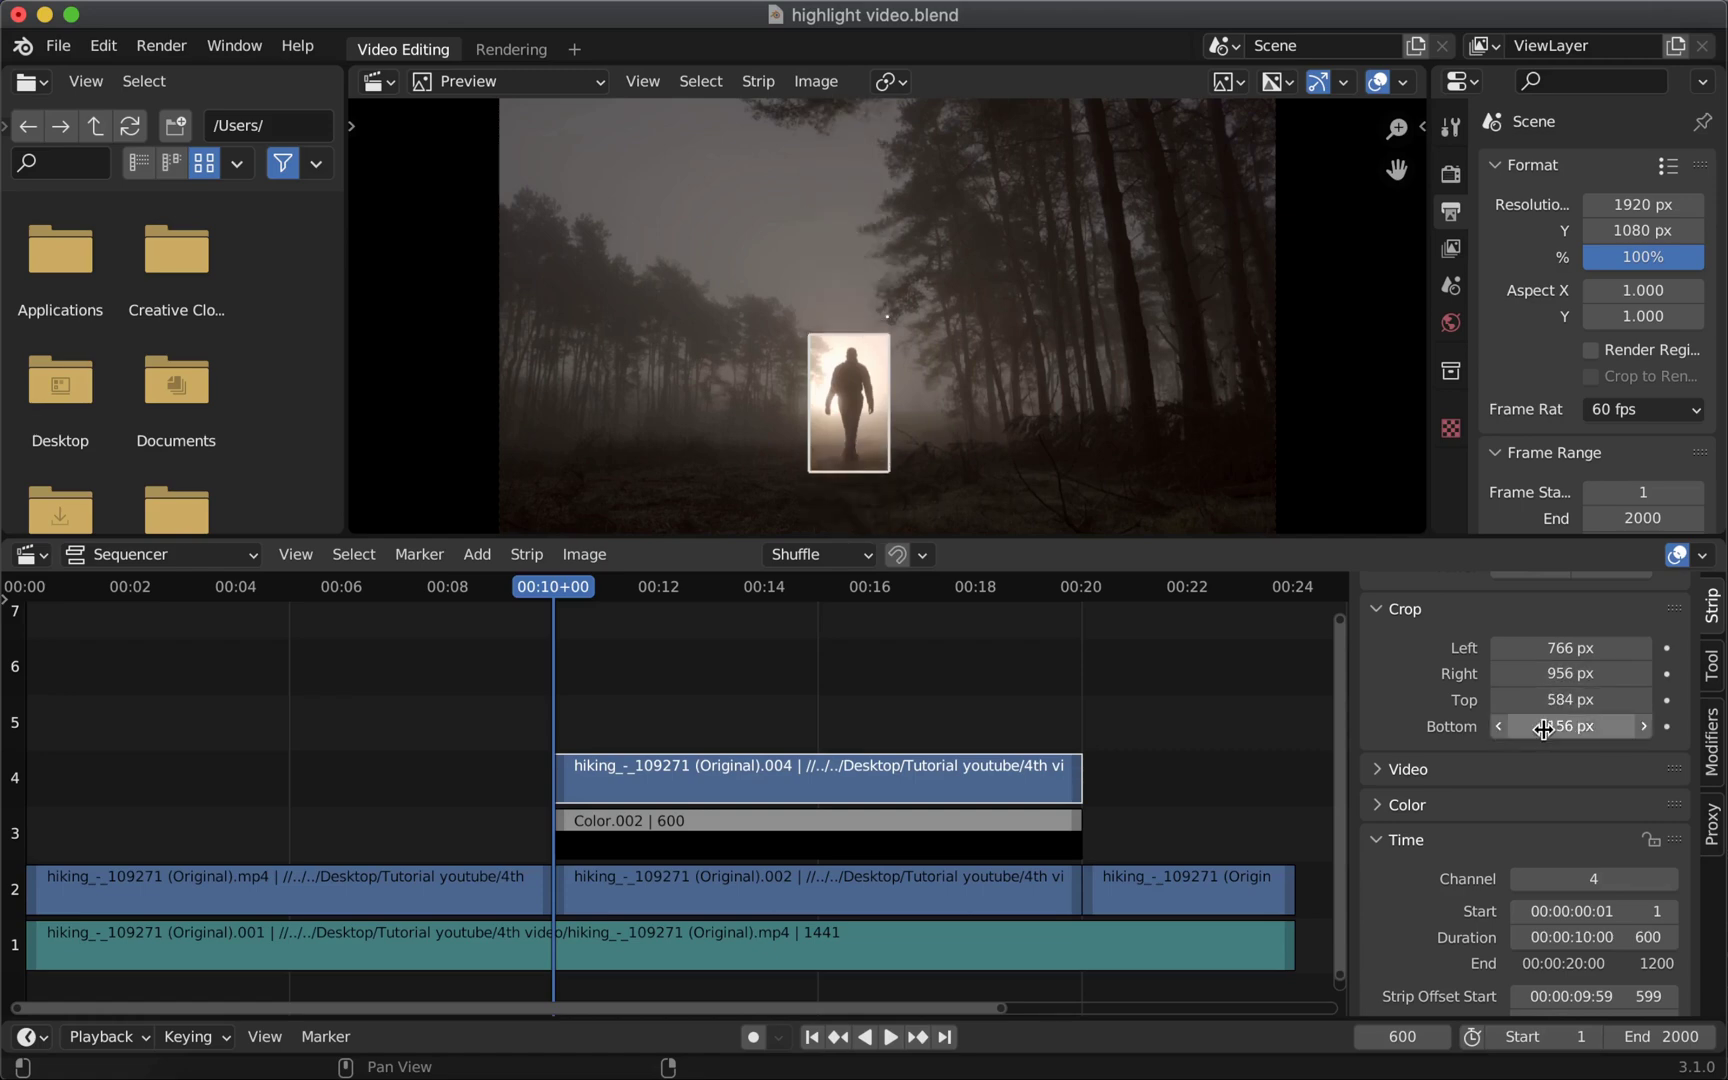
# Step: Play from just before 10 seconds to preview the walker highlight
pyautogui.click(505, 587)
pyautogui.press('space')
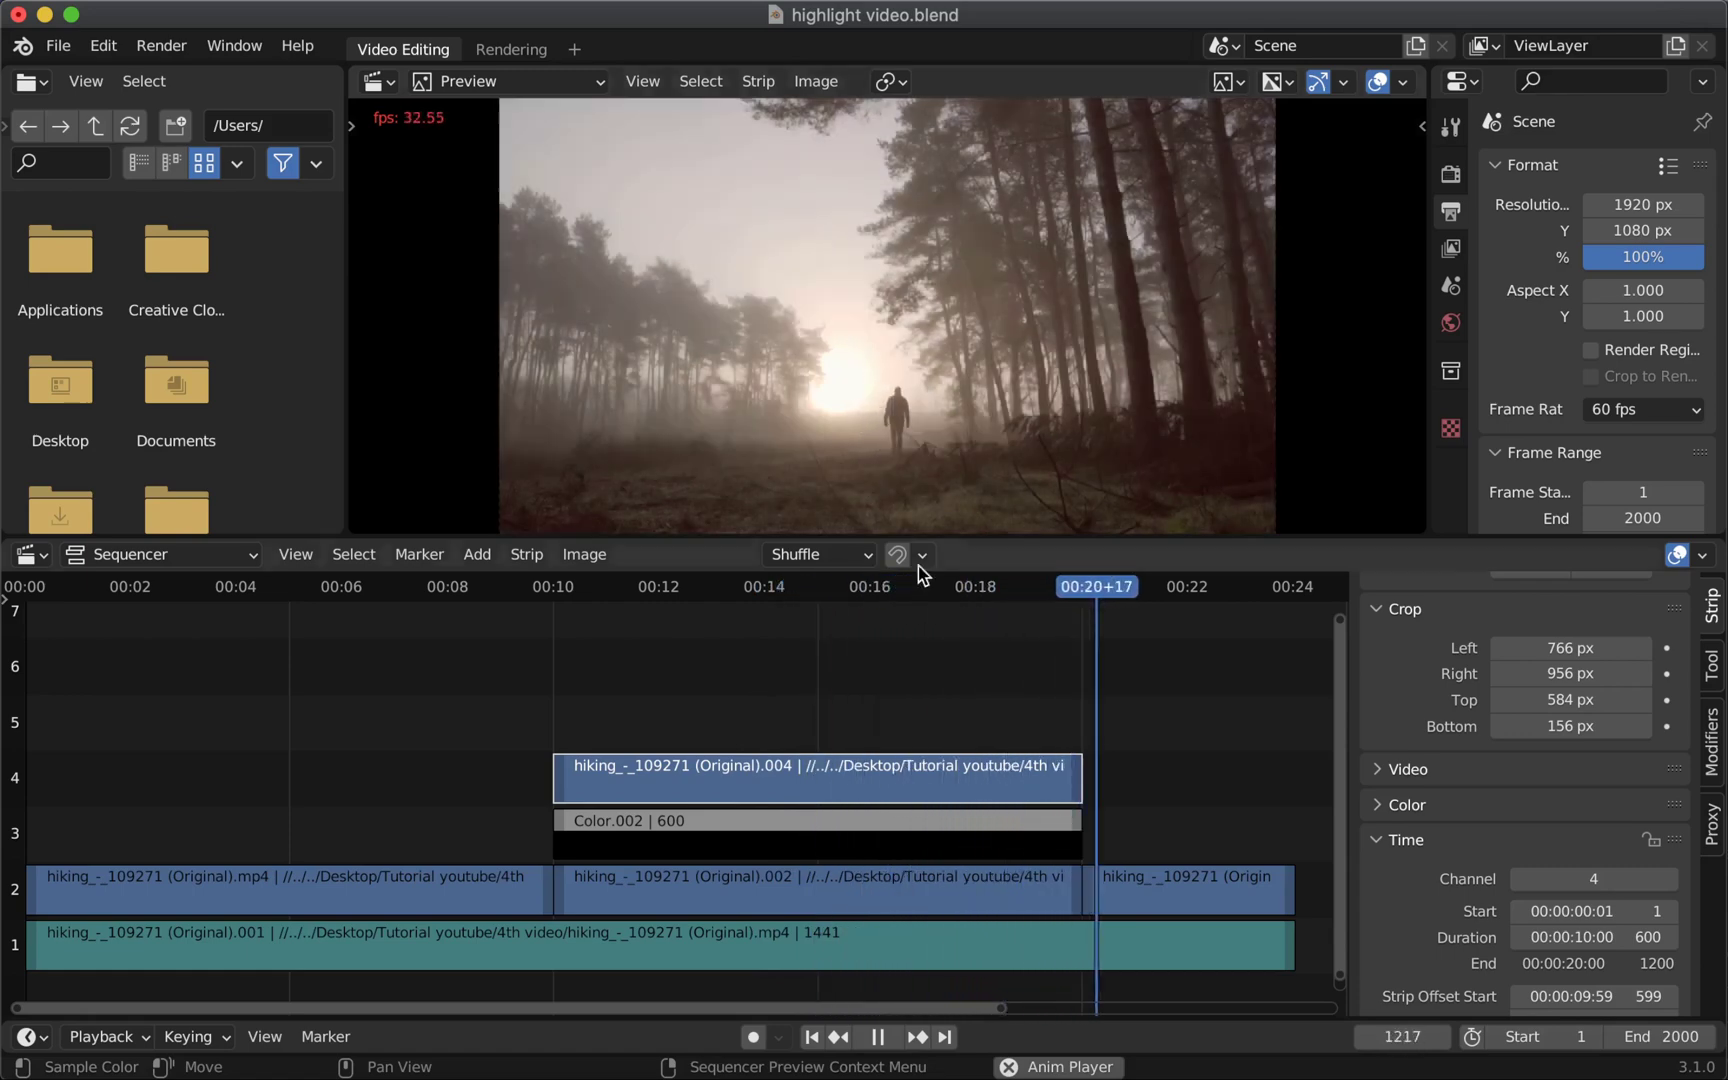
pyautogui.click(549, 586)
pyautogui.press('space')
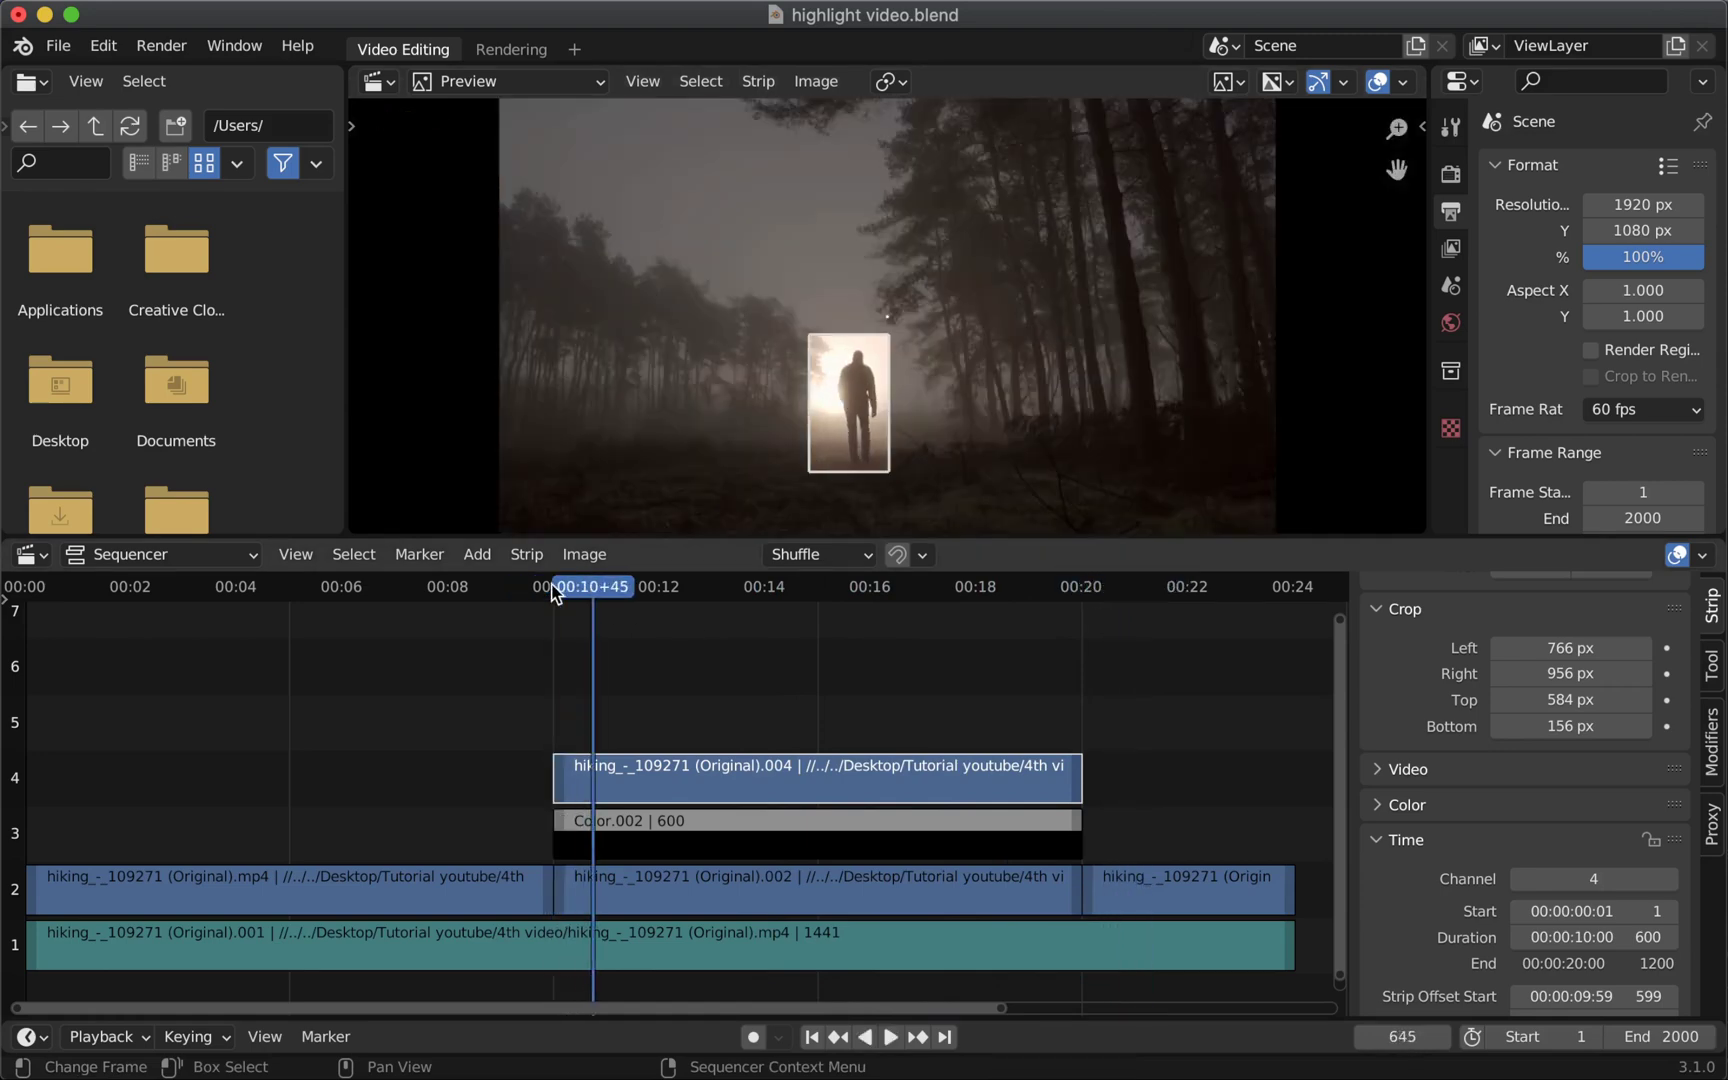
# Step: Keyframe Crop Left, Right, Top and Bottom at frame 600
pyautogui.click(552, 586)
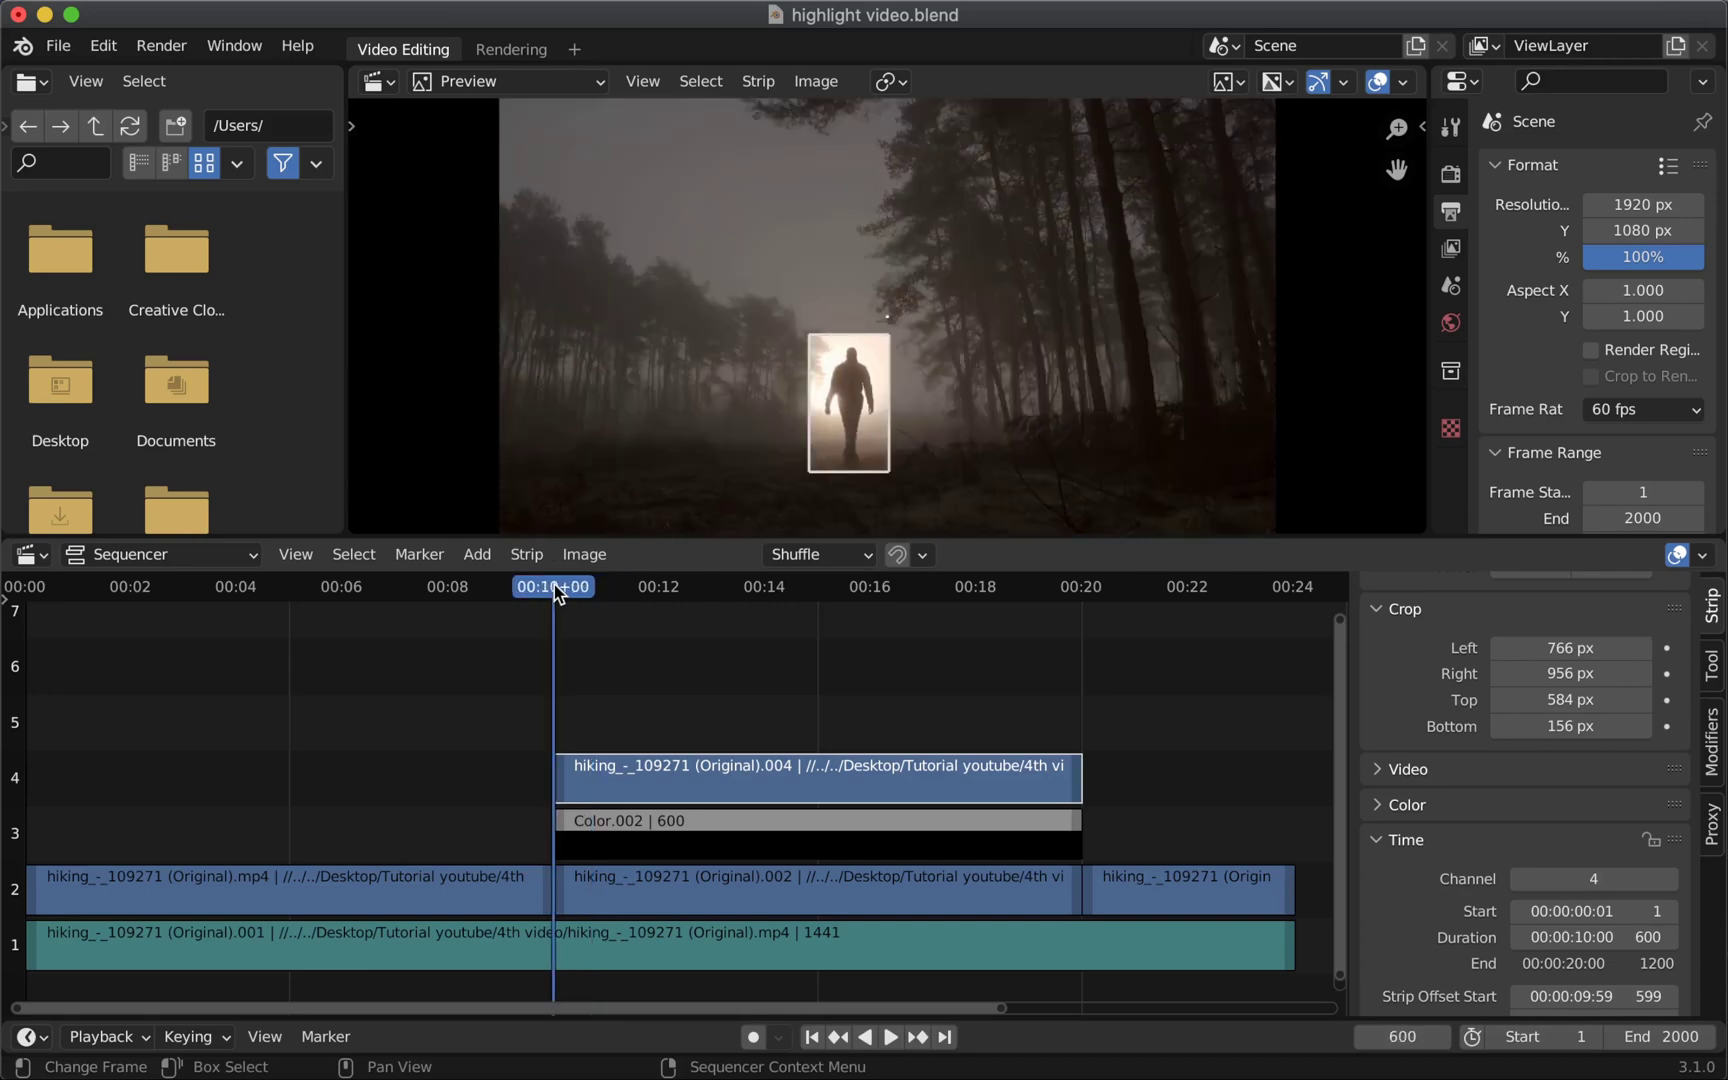
pyautogui.scroll(2, 1476, 728)
pyautogui.click(1666, 731)
pyautogui.click(1666, 756)
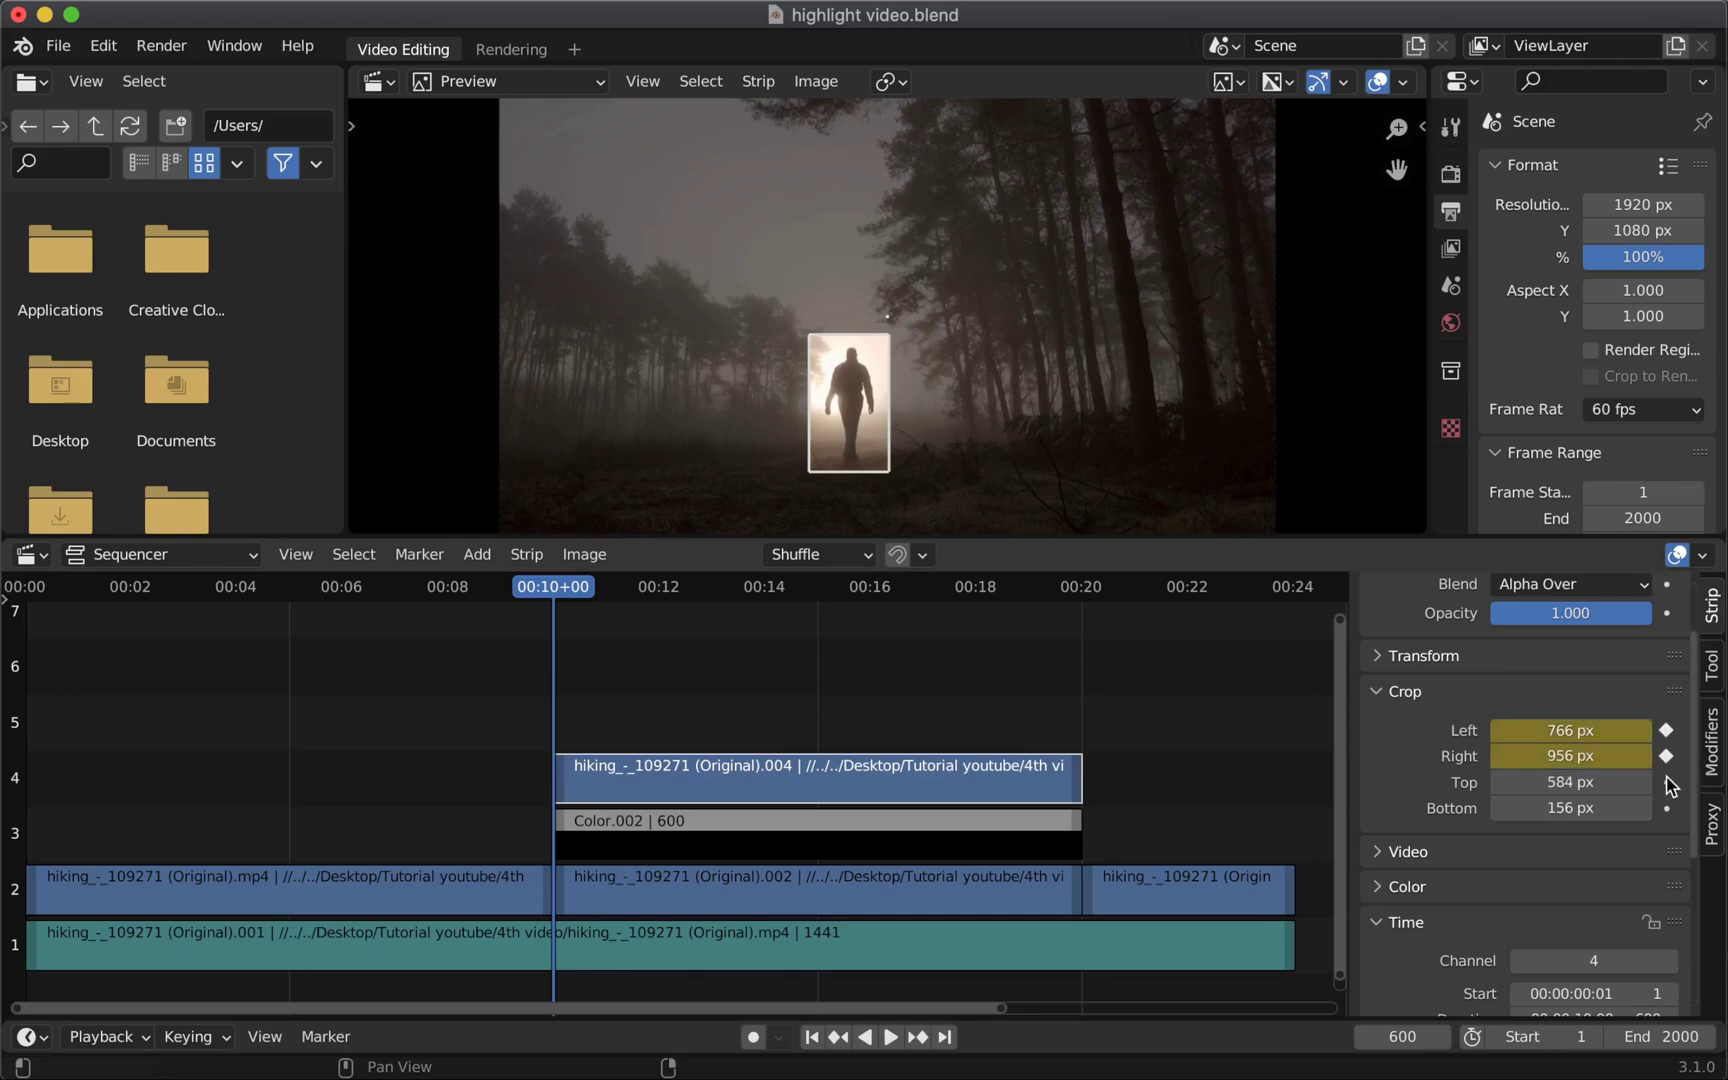
pyautogui.click(1666, 782)
pyautogui.click(1666, 808)
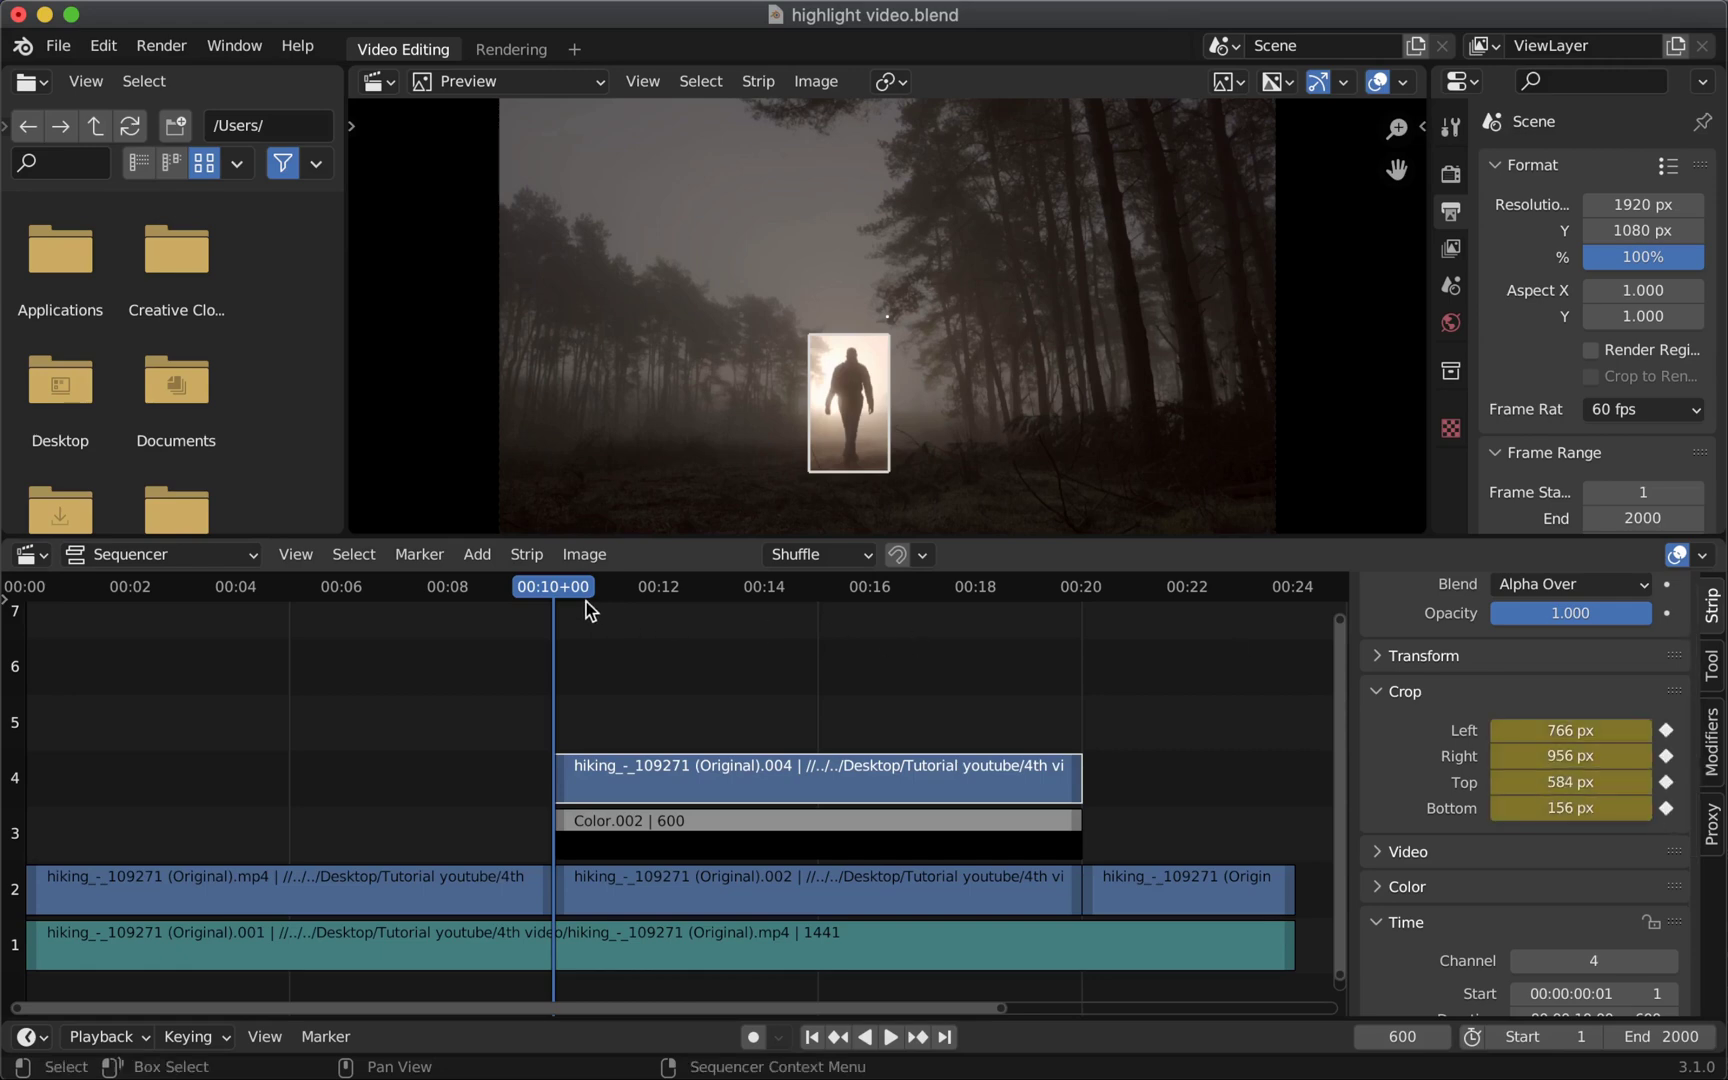
# Step: Move the crop's left edge toward the walker, keyframing at frames 682 and ~800
pyautogui.moveTo(560, 592); pyautogui.dragTo(628, 592)
pyautogui.moveTo(1570, 730)
pyautogui.mouseDown()
pyautogui.moveTo(1614, 730)
pyautogui.moveTo(1582, 756)
pyautogui.mouseUp()
pyautogui.click(1665, 731)
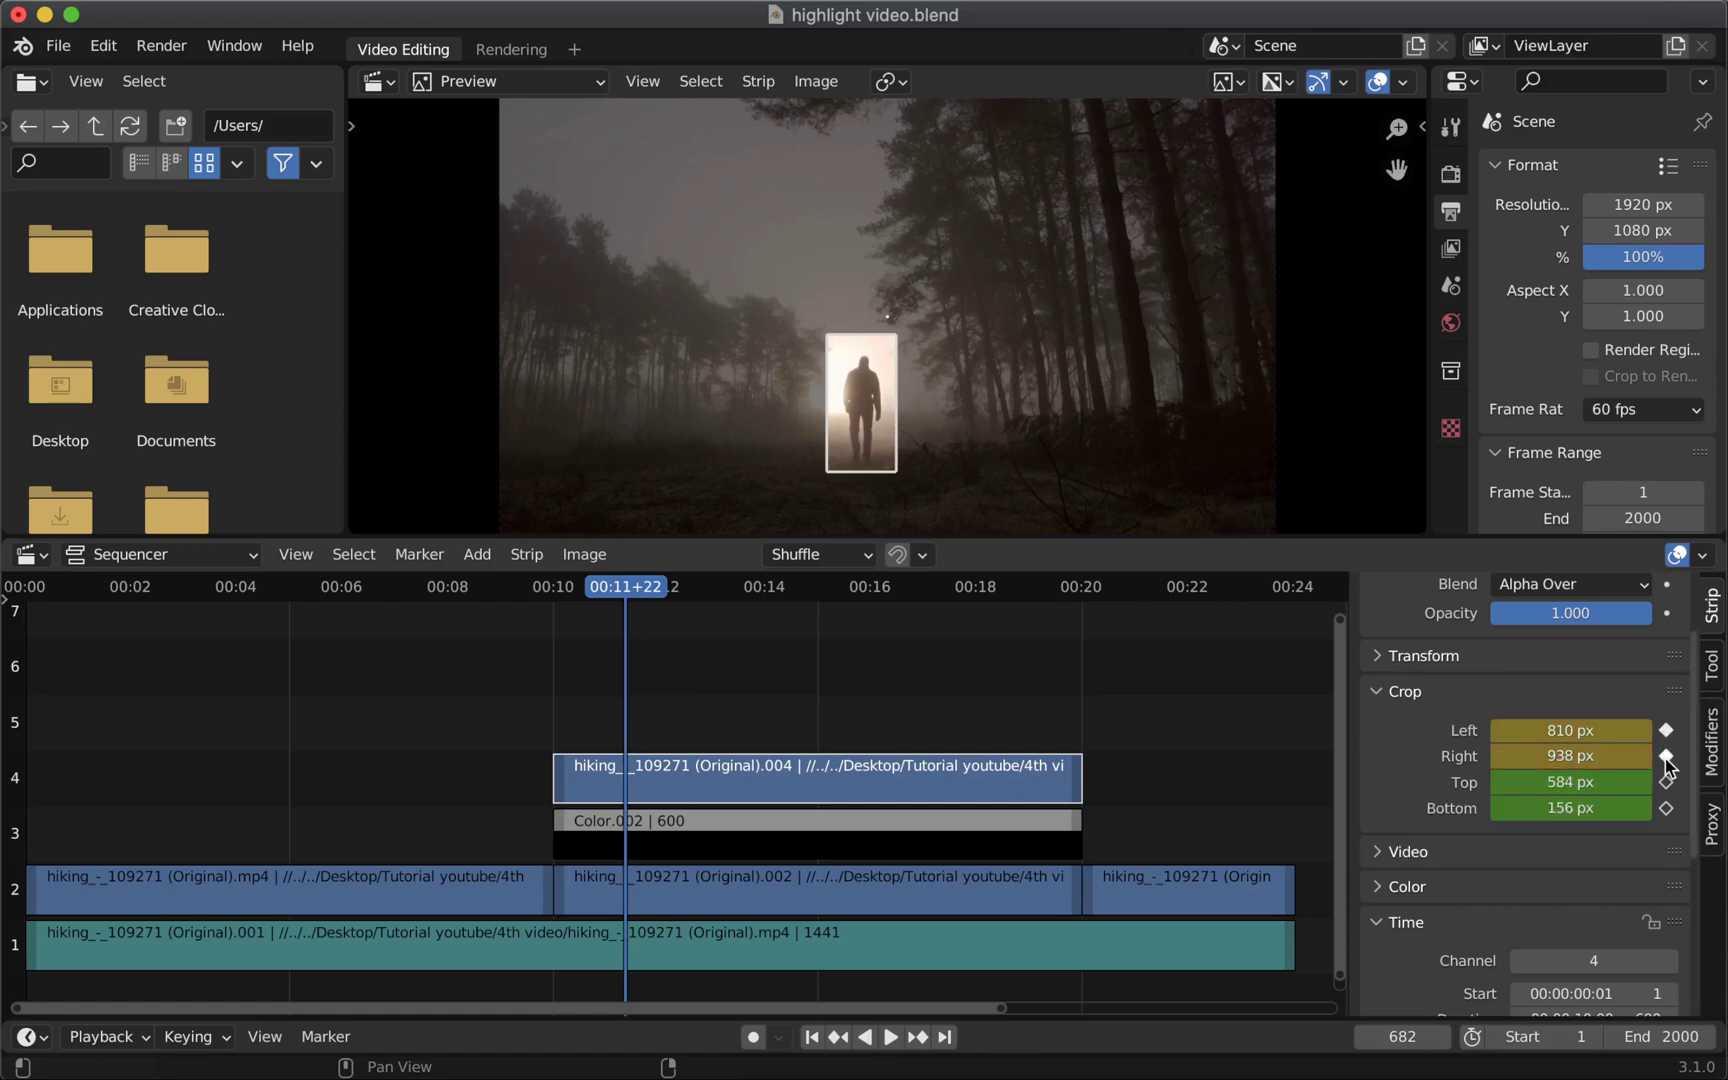
pyautogui.press('space')
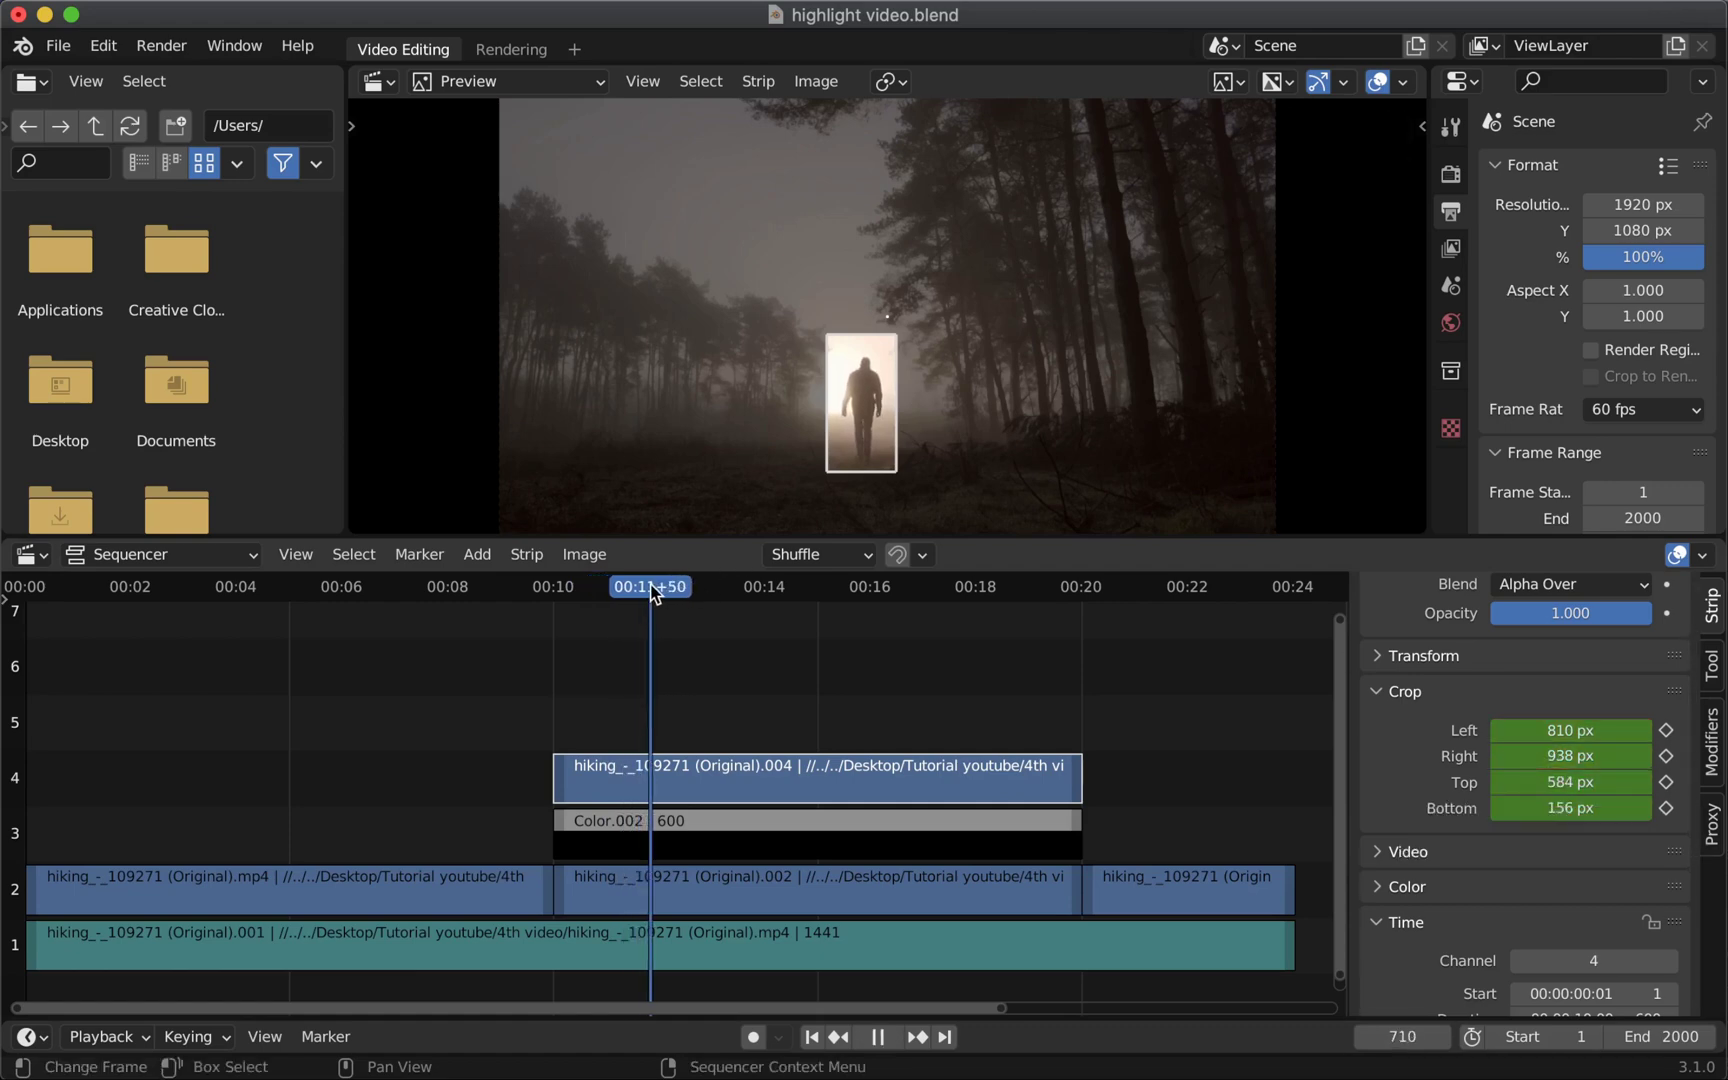
pyautogui.moveTo(706, 592); pyautogui.dragTo(734, 592)
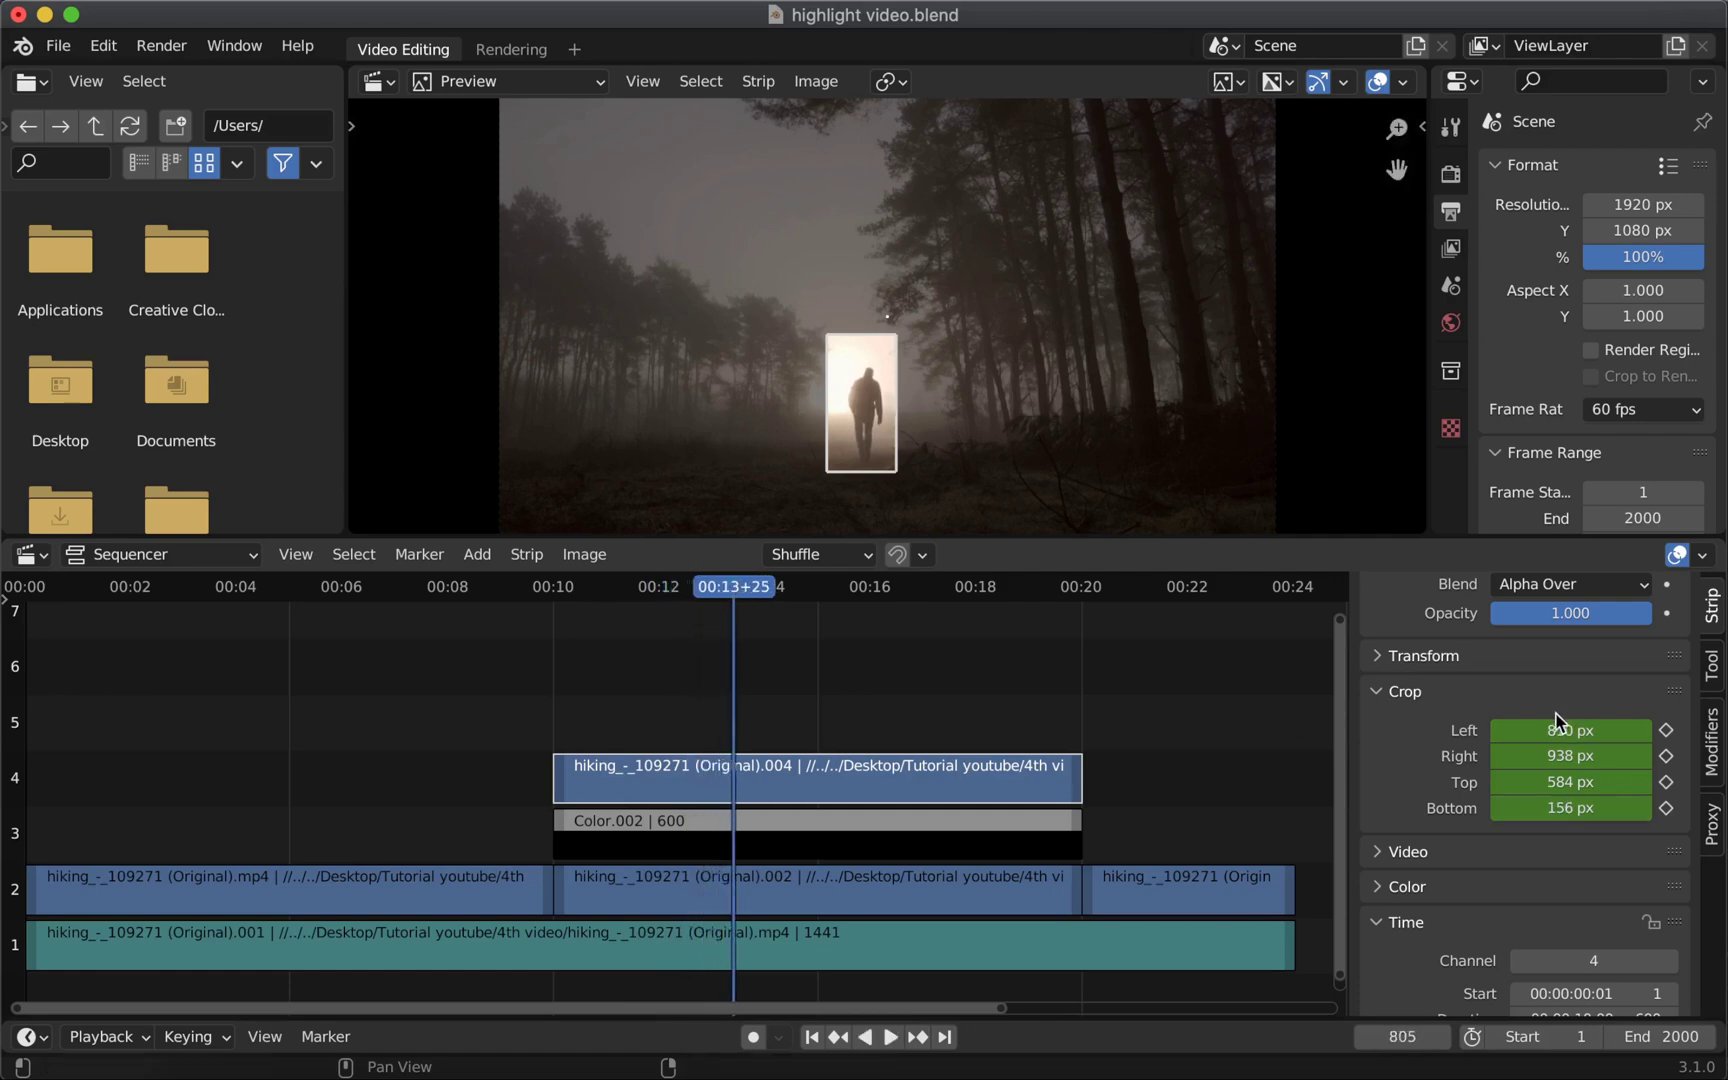
pyautogui.keyDown('alt'); pyautogui.scroll(-20, 1570, 782); pyautogui.keyUp('alt')
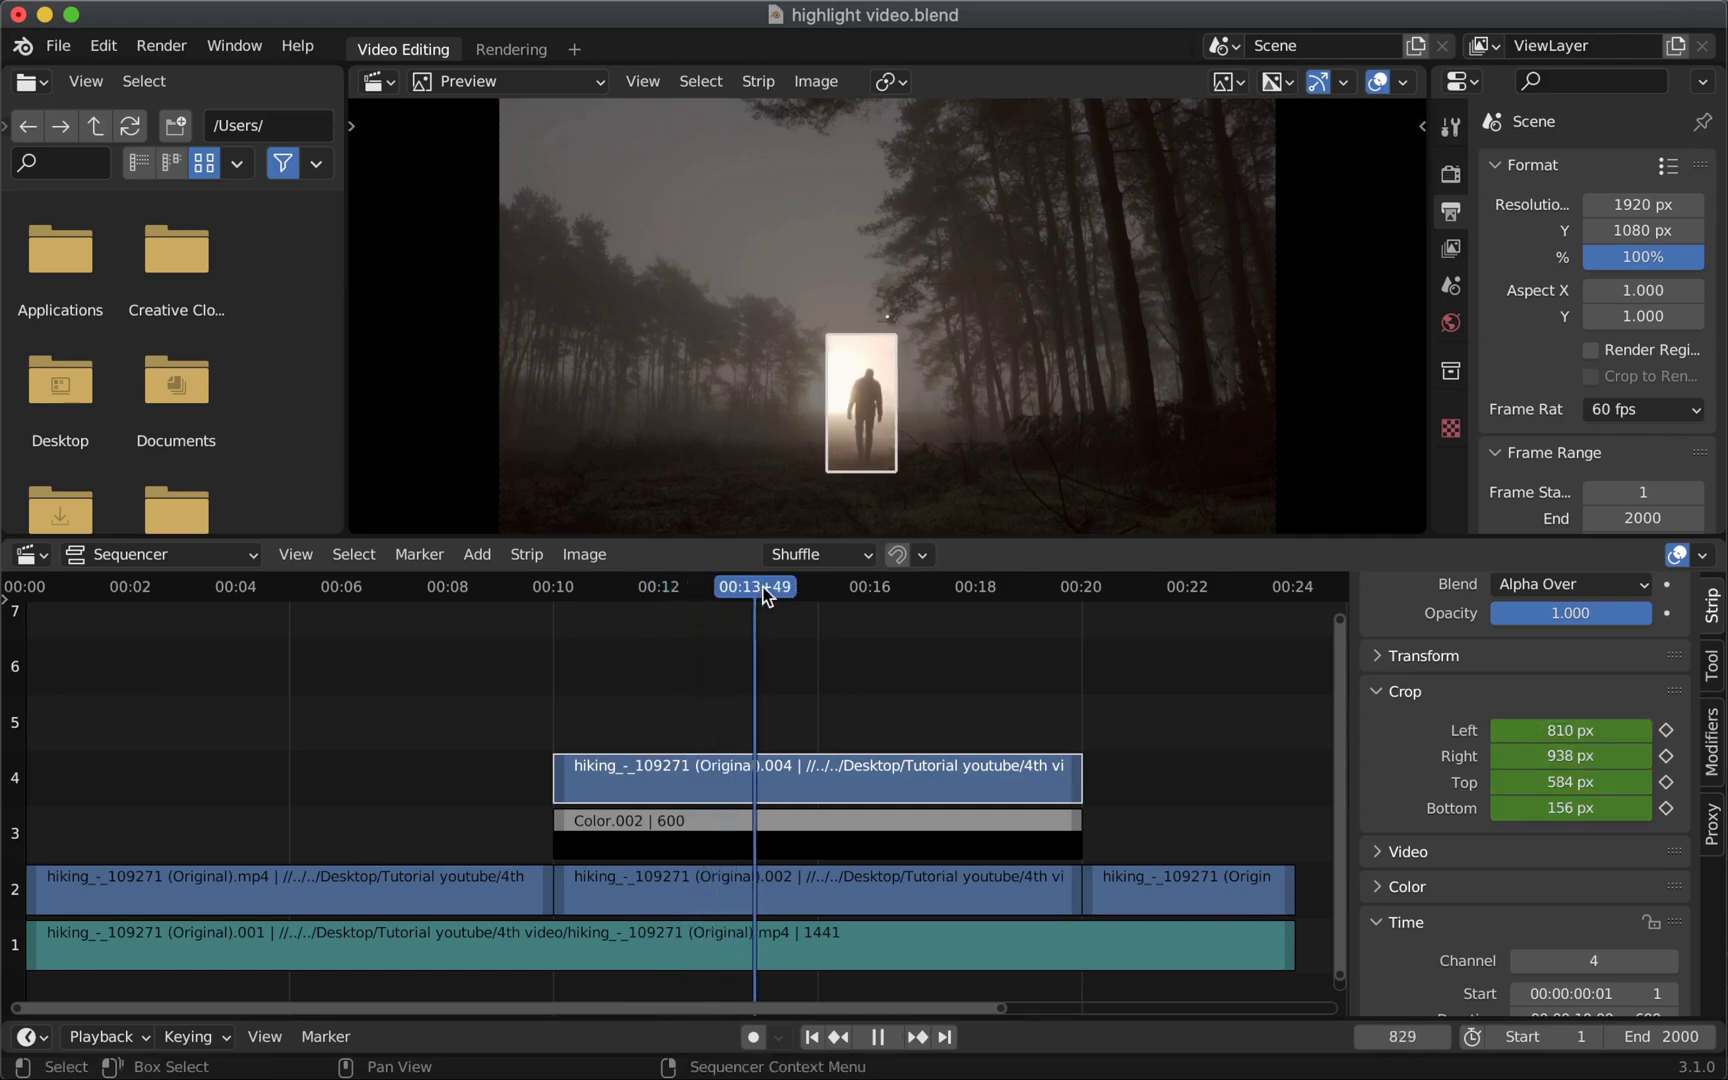
pyautogui.press('i')
pyautogui.press('i')
# Step: Keyframe further crop changes near frame 826 and 1190, top edge 686 px, then replay
pyautogui.click(1666, 755)
pyautogui.keyDown('alt'); pyautogui.scroll(-20, 1668, 742); pyautogui.keyUp('alt')
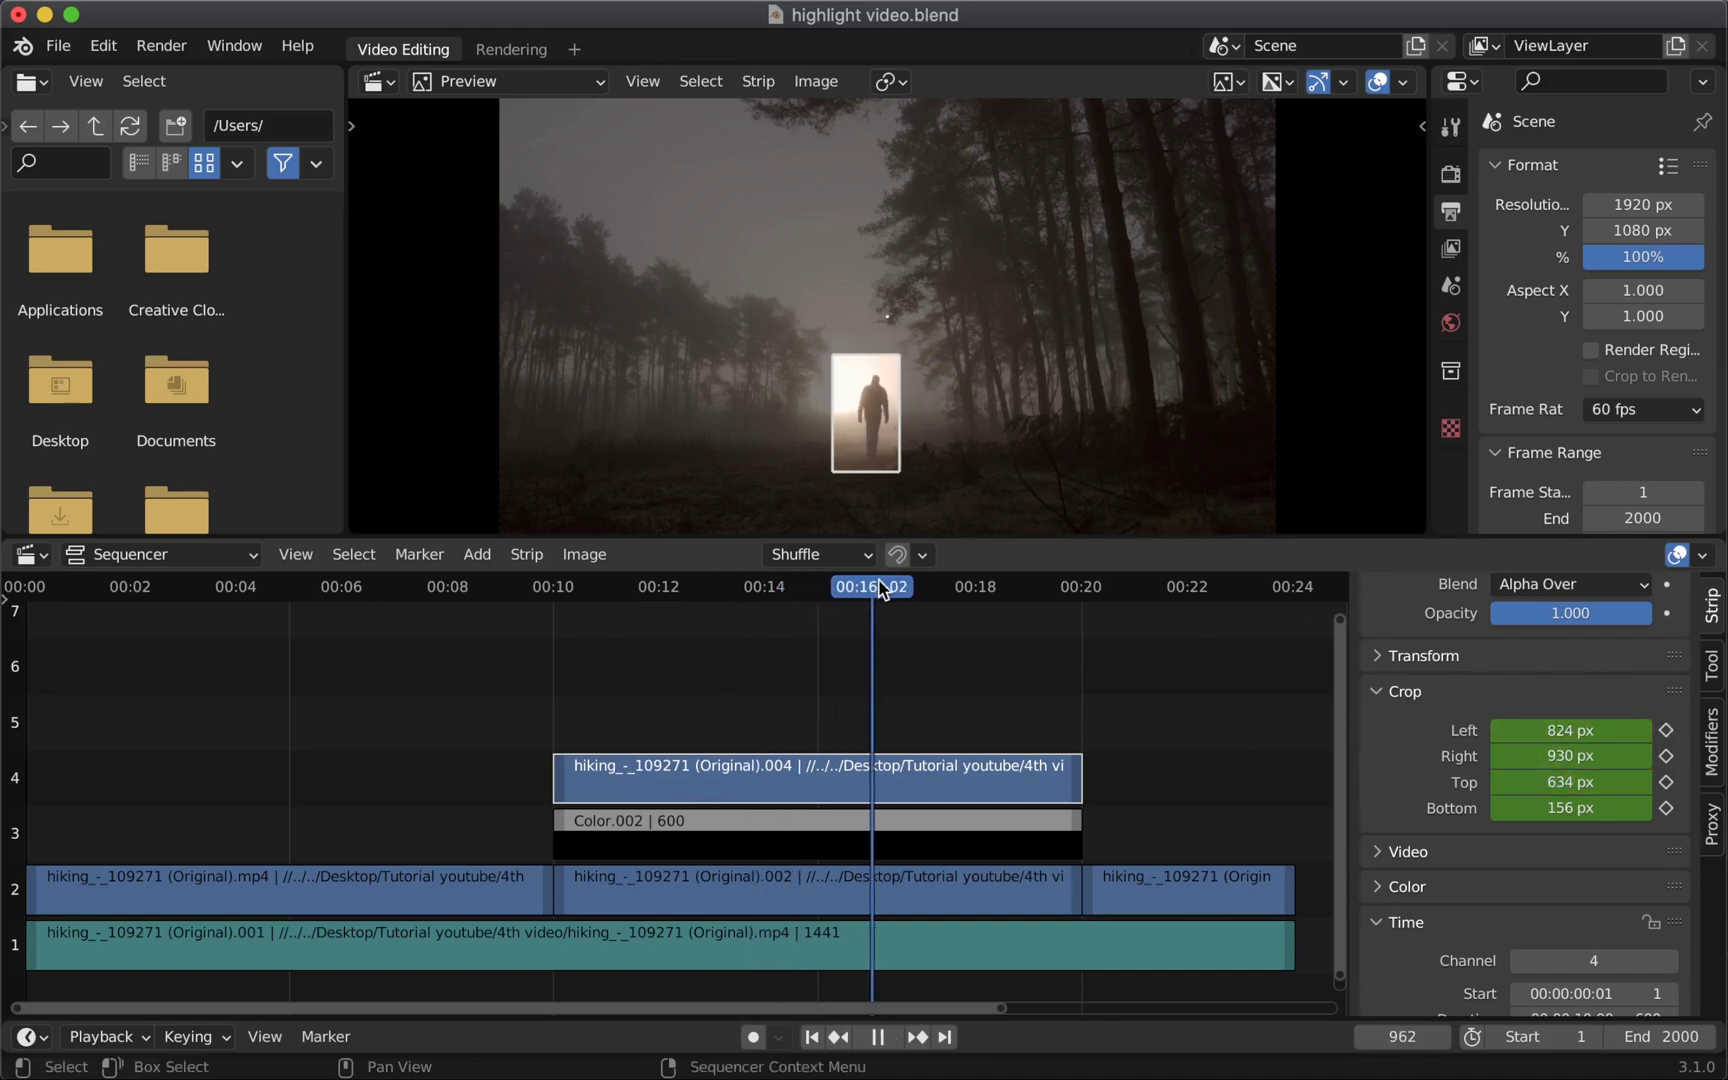
pyautogui.moveTo(1520, 730); pyautogui.dragTo(1541, 729)
pyautogui.moveTo(960, 587); pyautogui.dragTo(1043, 590)
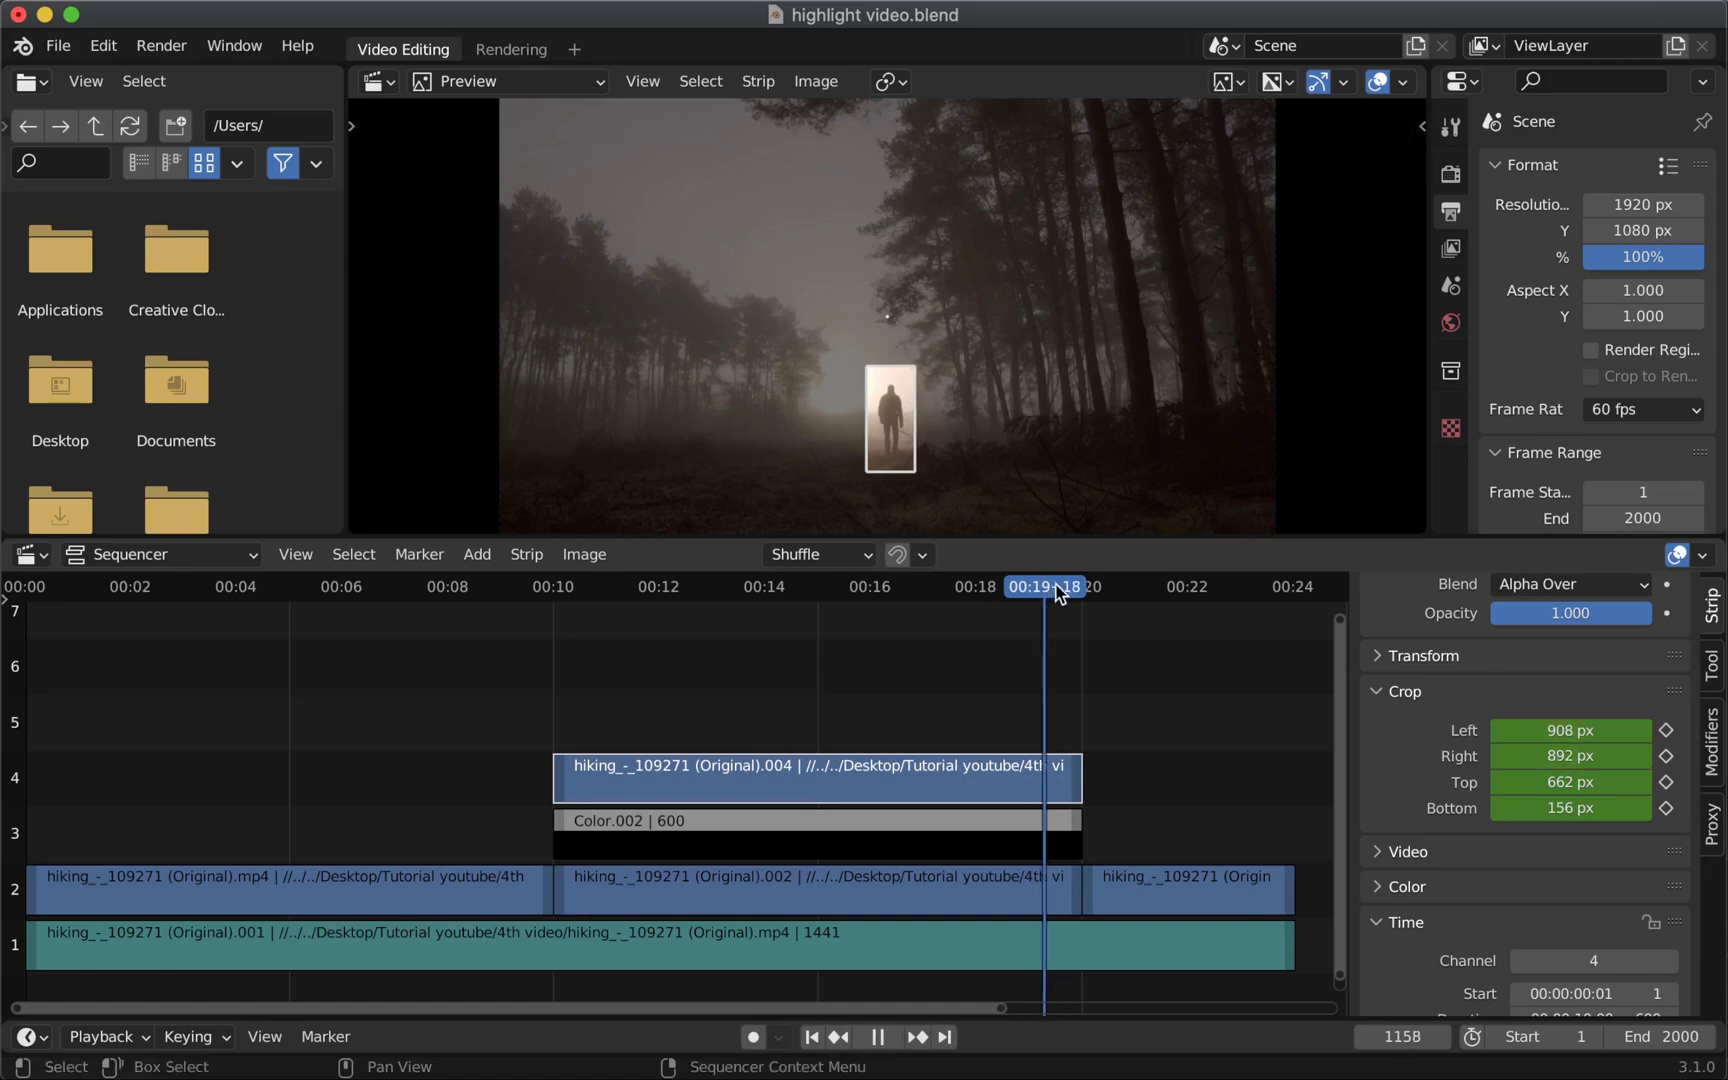
pyautogui.press('space')
pyautogui.moveTo(1570, 782); pyautogui.dragTo(1600, 782)
pyautogui.press('i')
pyautogui.press('i')
pyautogui.press('i')
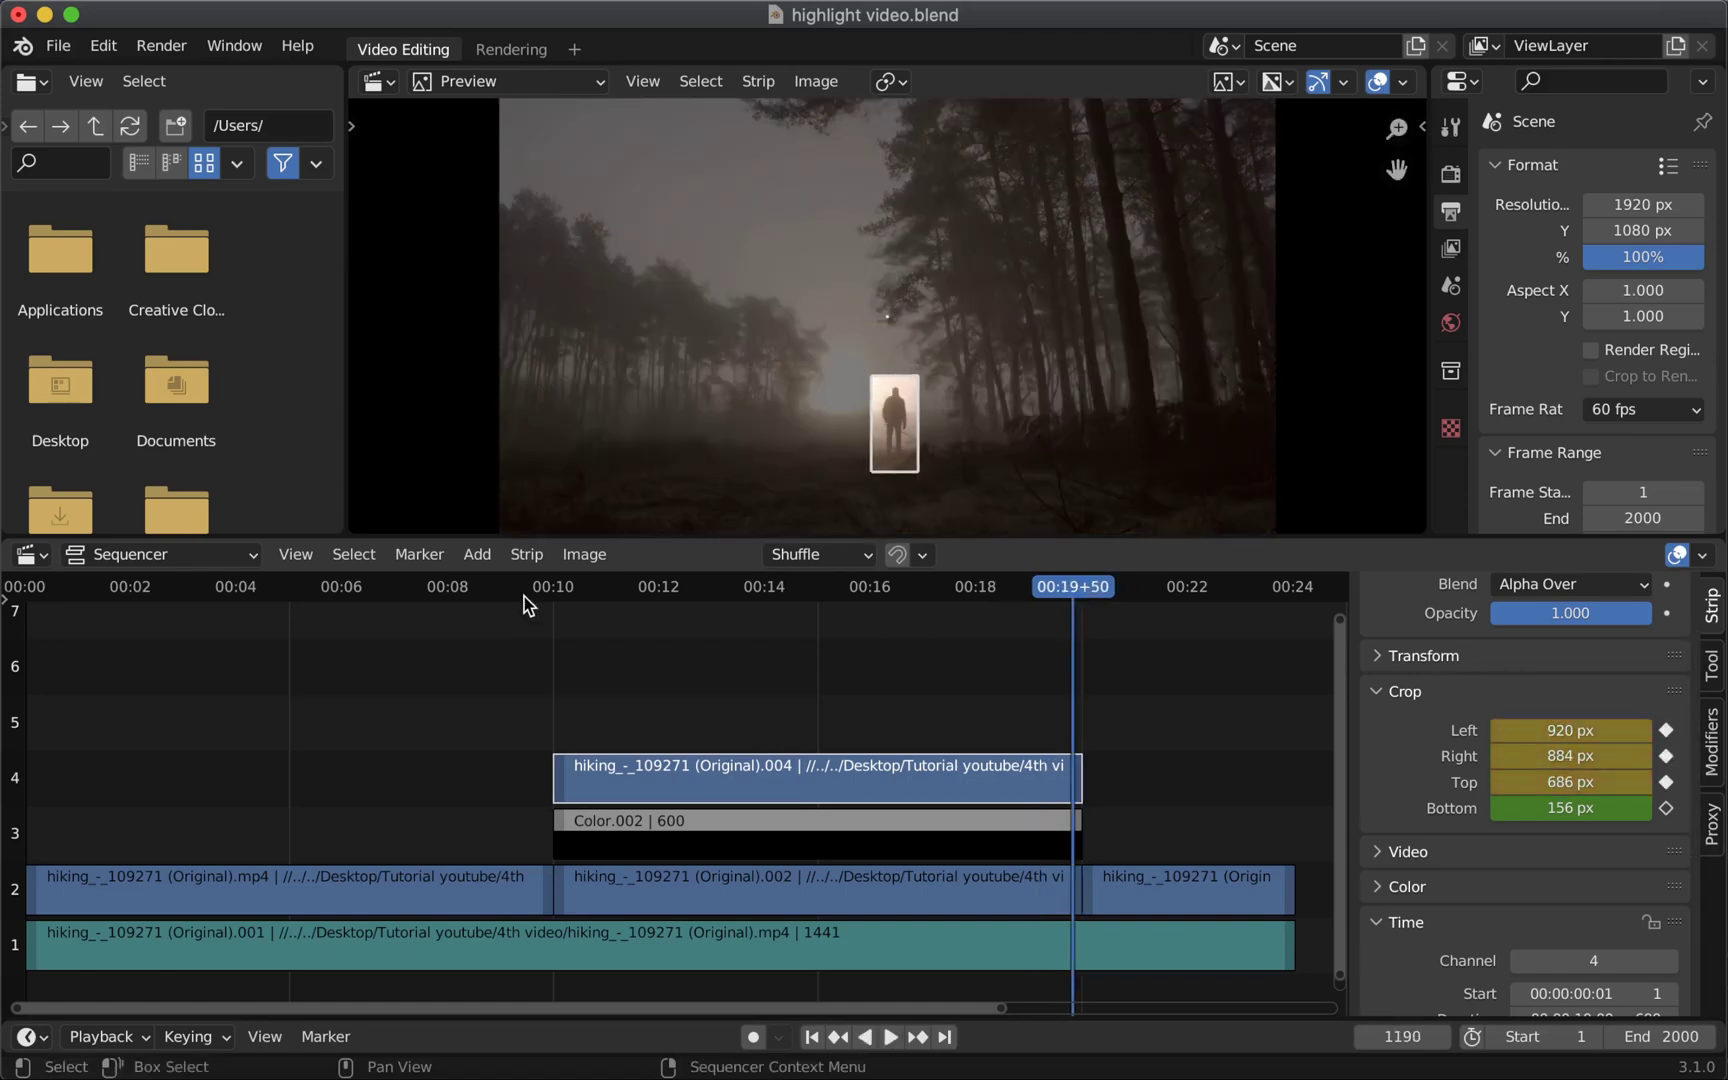
pyautogui.press('space')
pyautogui.click(543, 588)
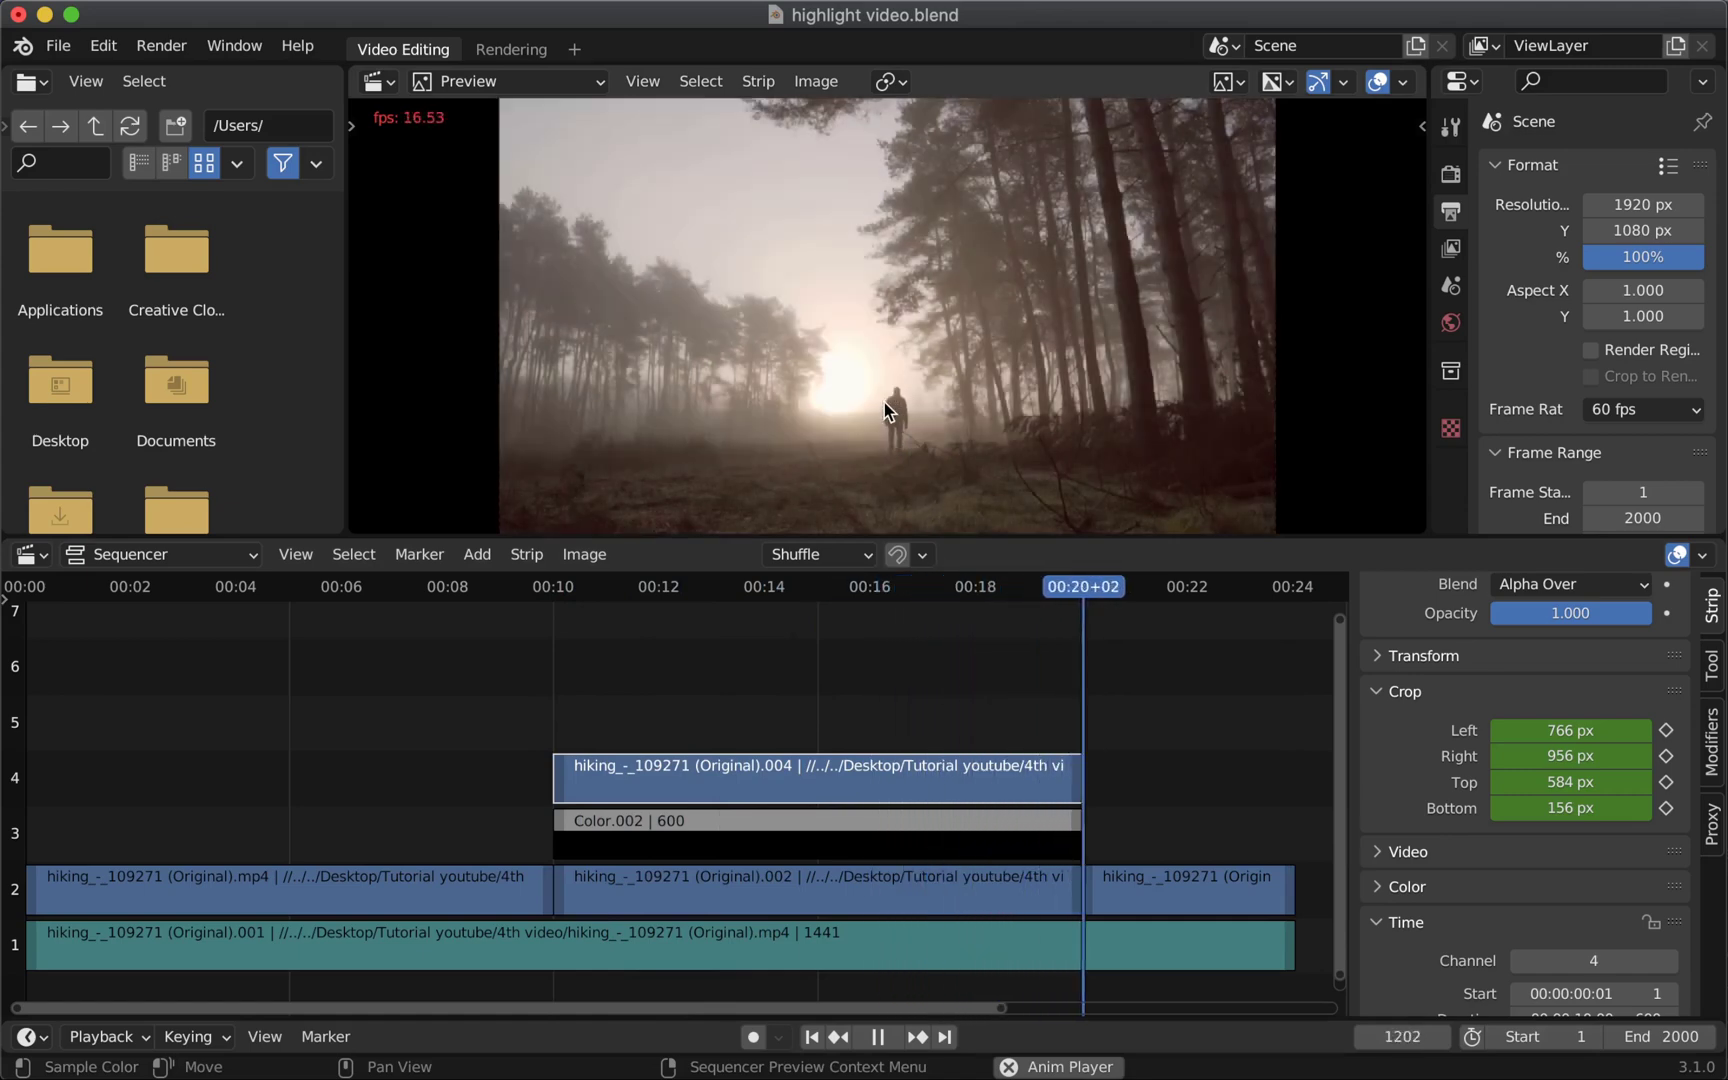
pyautogui.press('space')
pyautogui.click(545, 593)
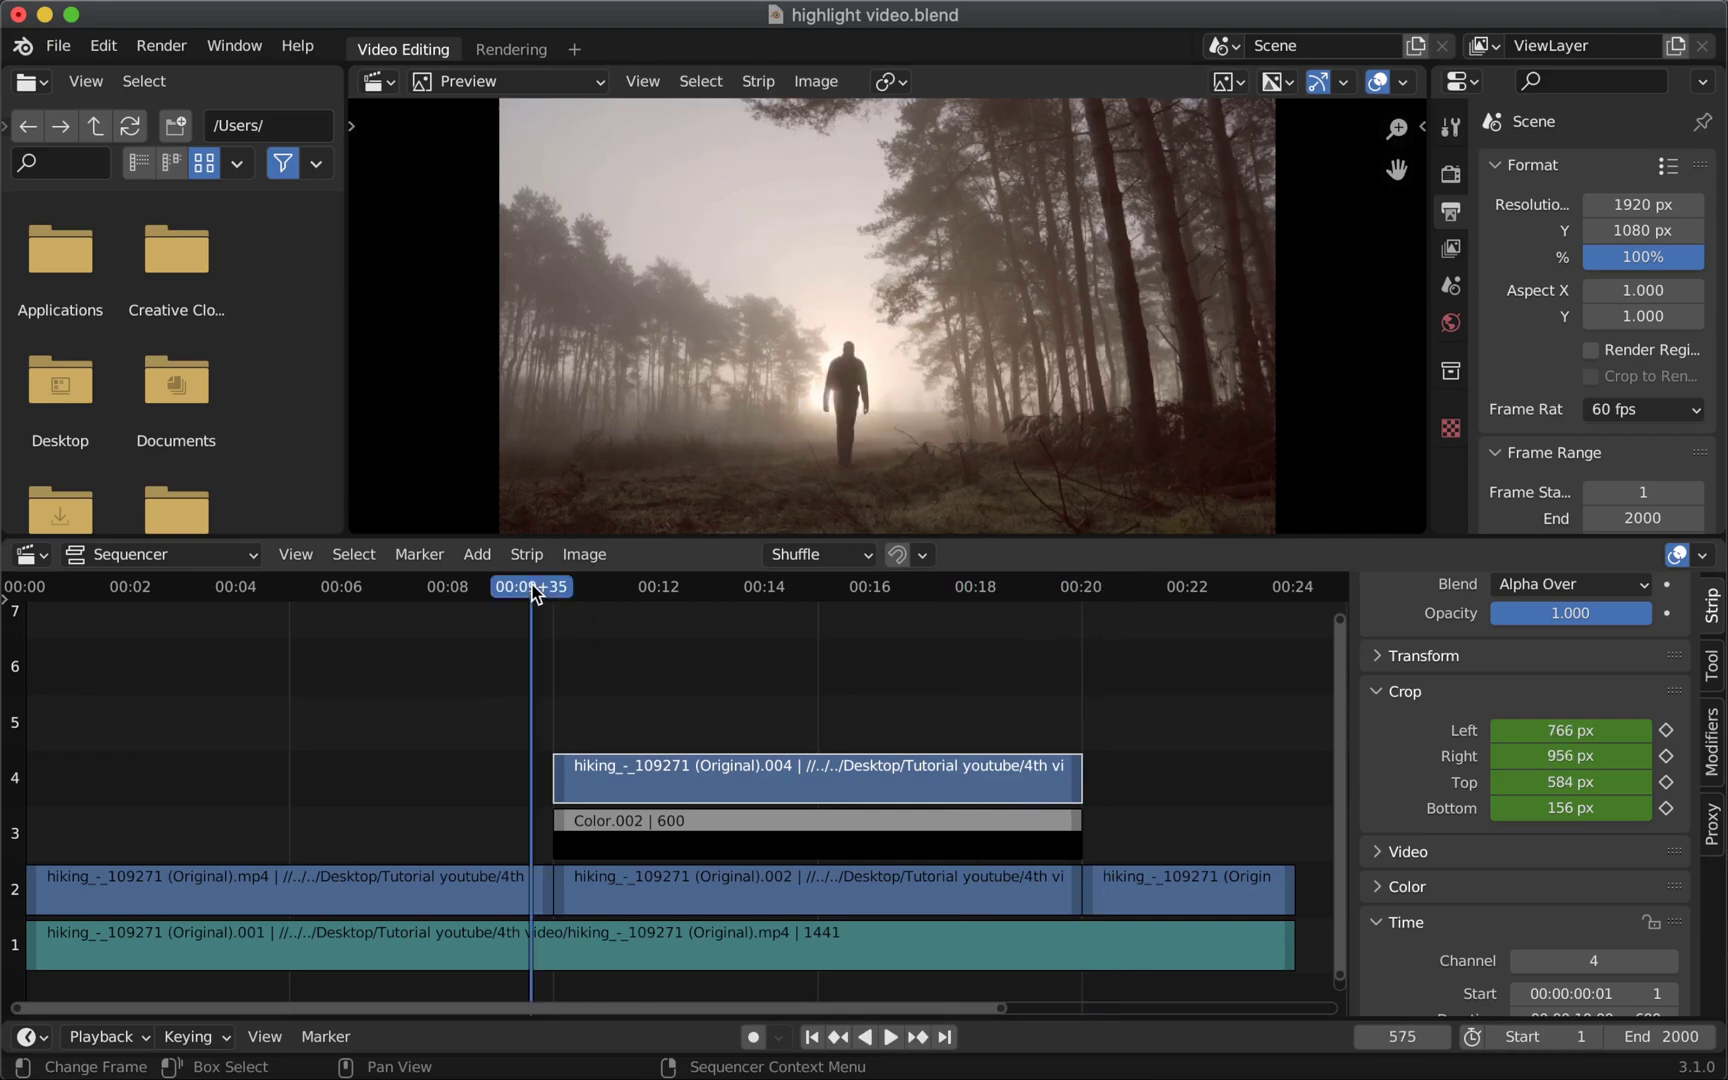
pyautogui.press('space')
pyautogui.press('space')
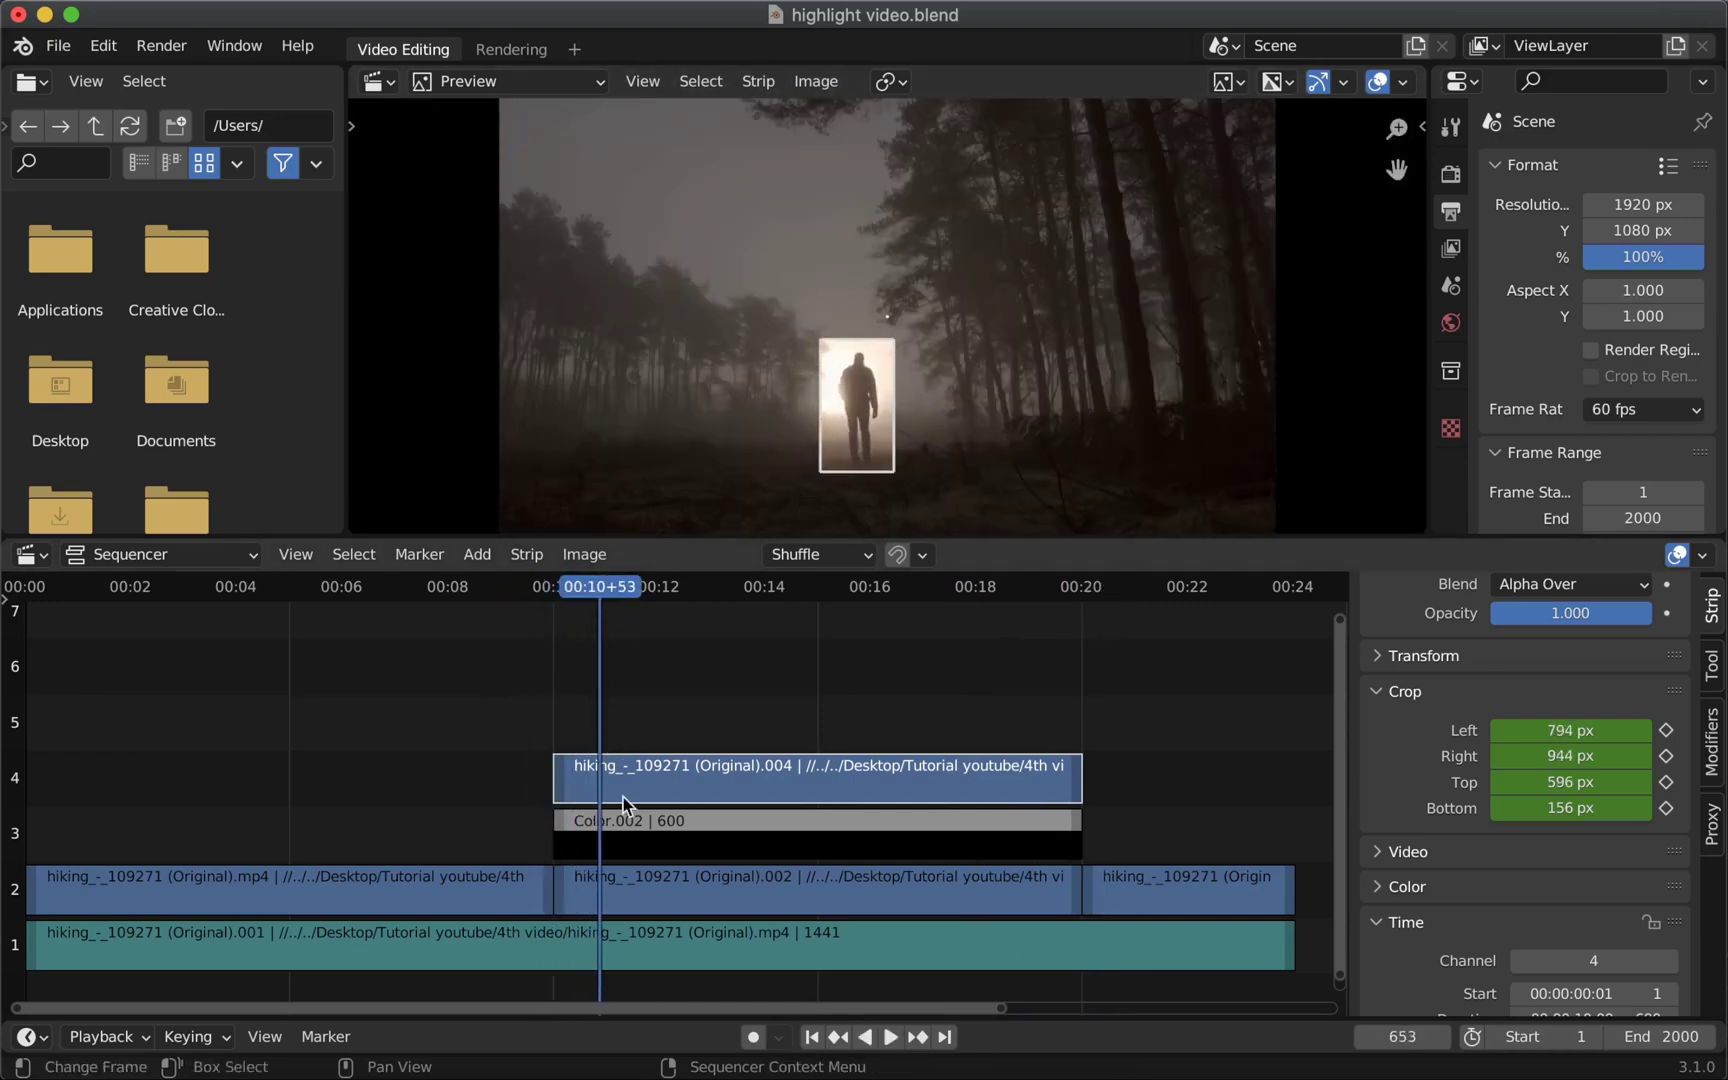
# Step: Apply Fade In and Out to the black Color.002 overlay strip
pyautogui.click(628, 832)
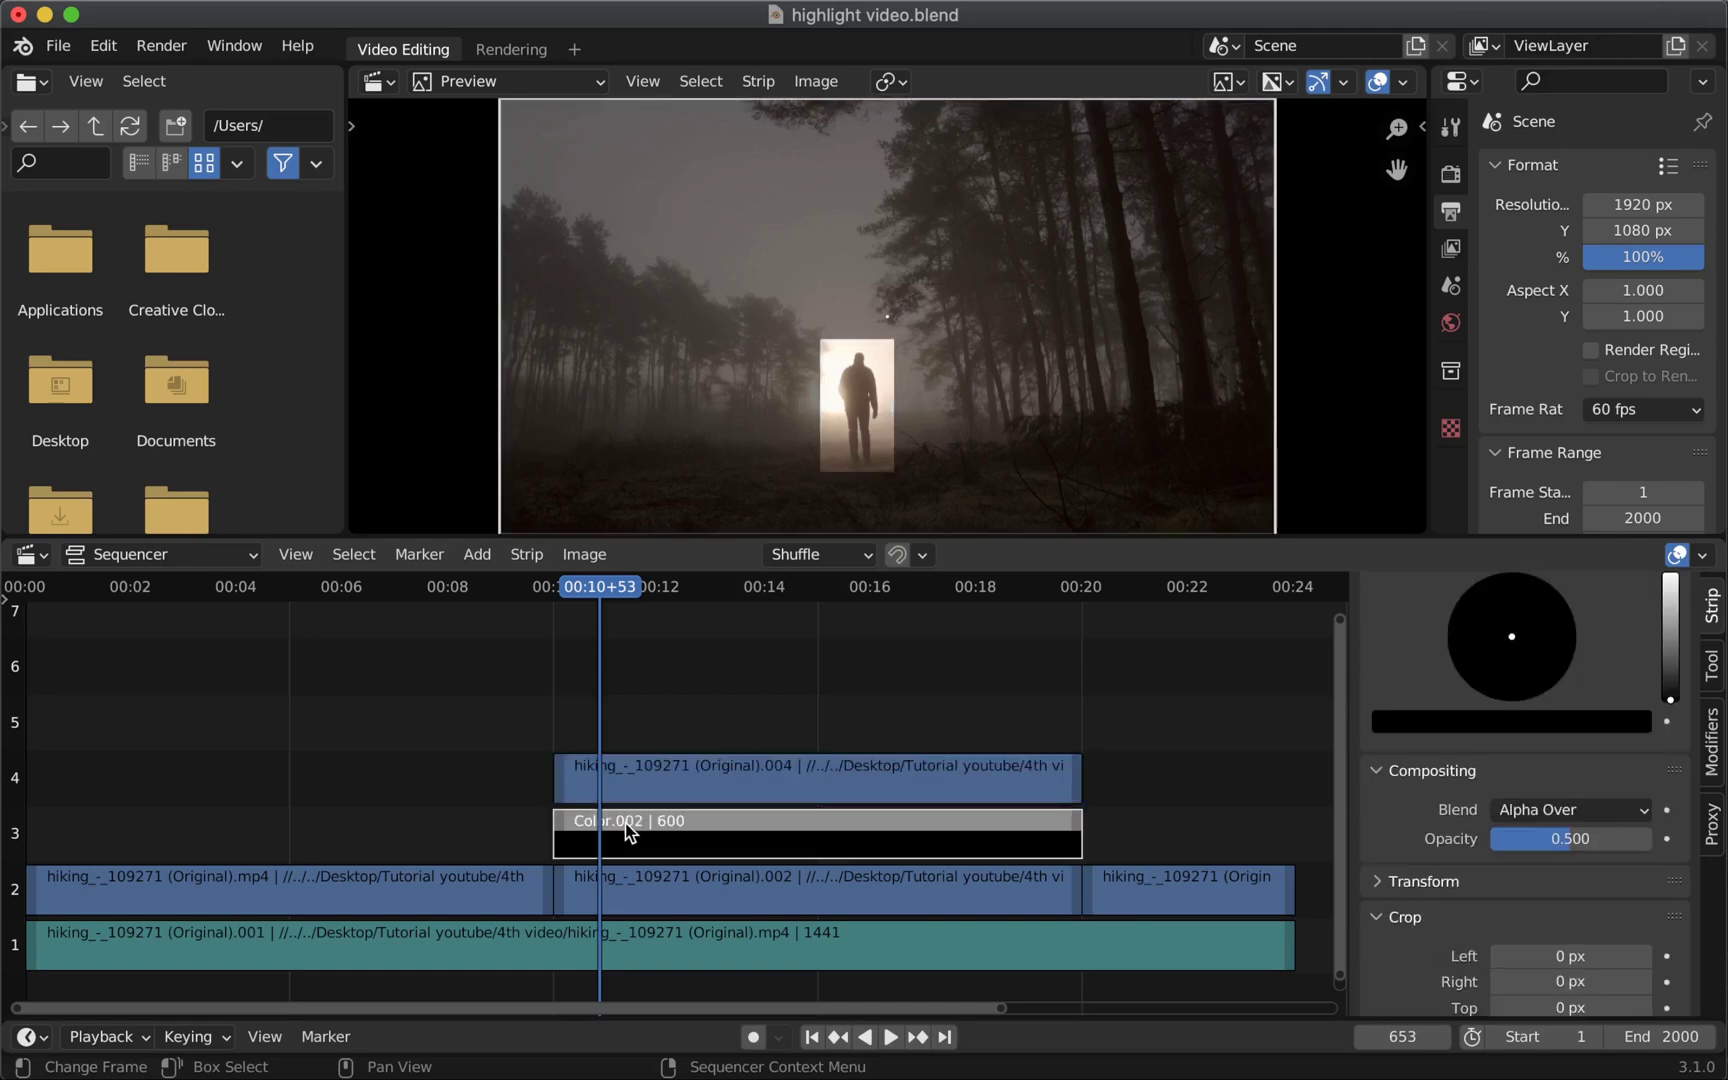
pyautogui.rightClick(628, 832)
pyautogui.moveTo(617, 914)
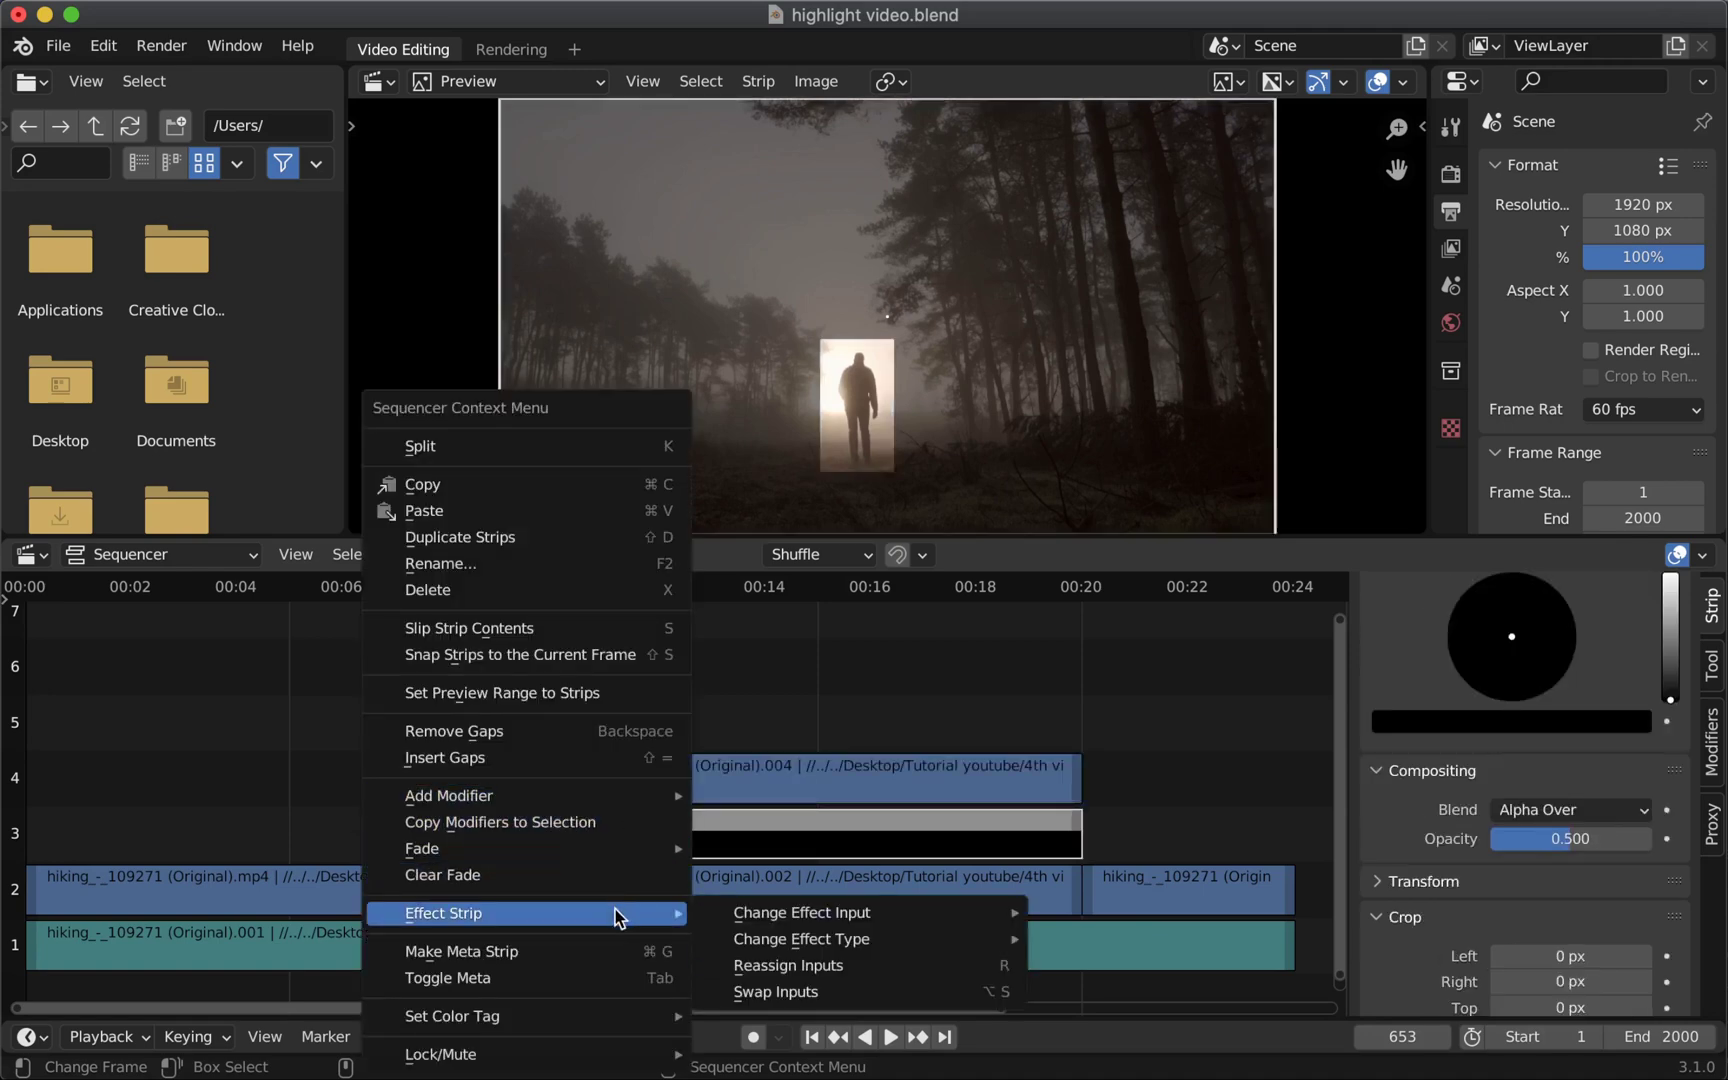
pyautogui.moveTo(629, 850)
pyautogui.click(764, 850)
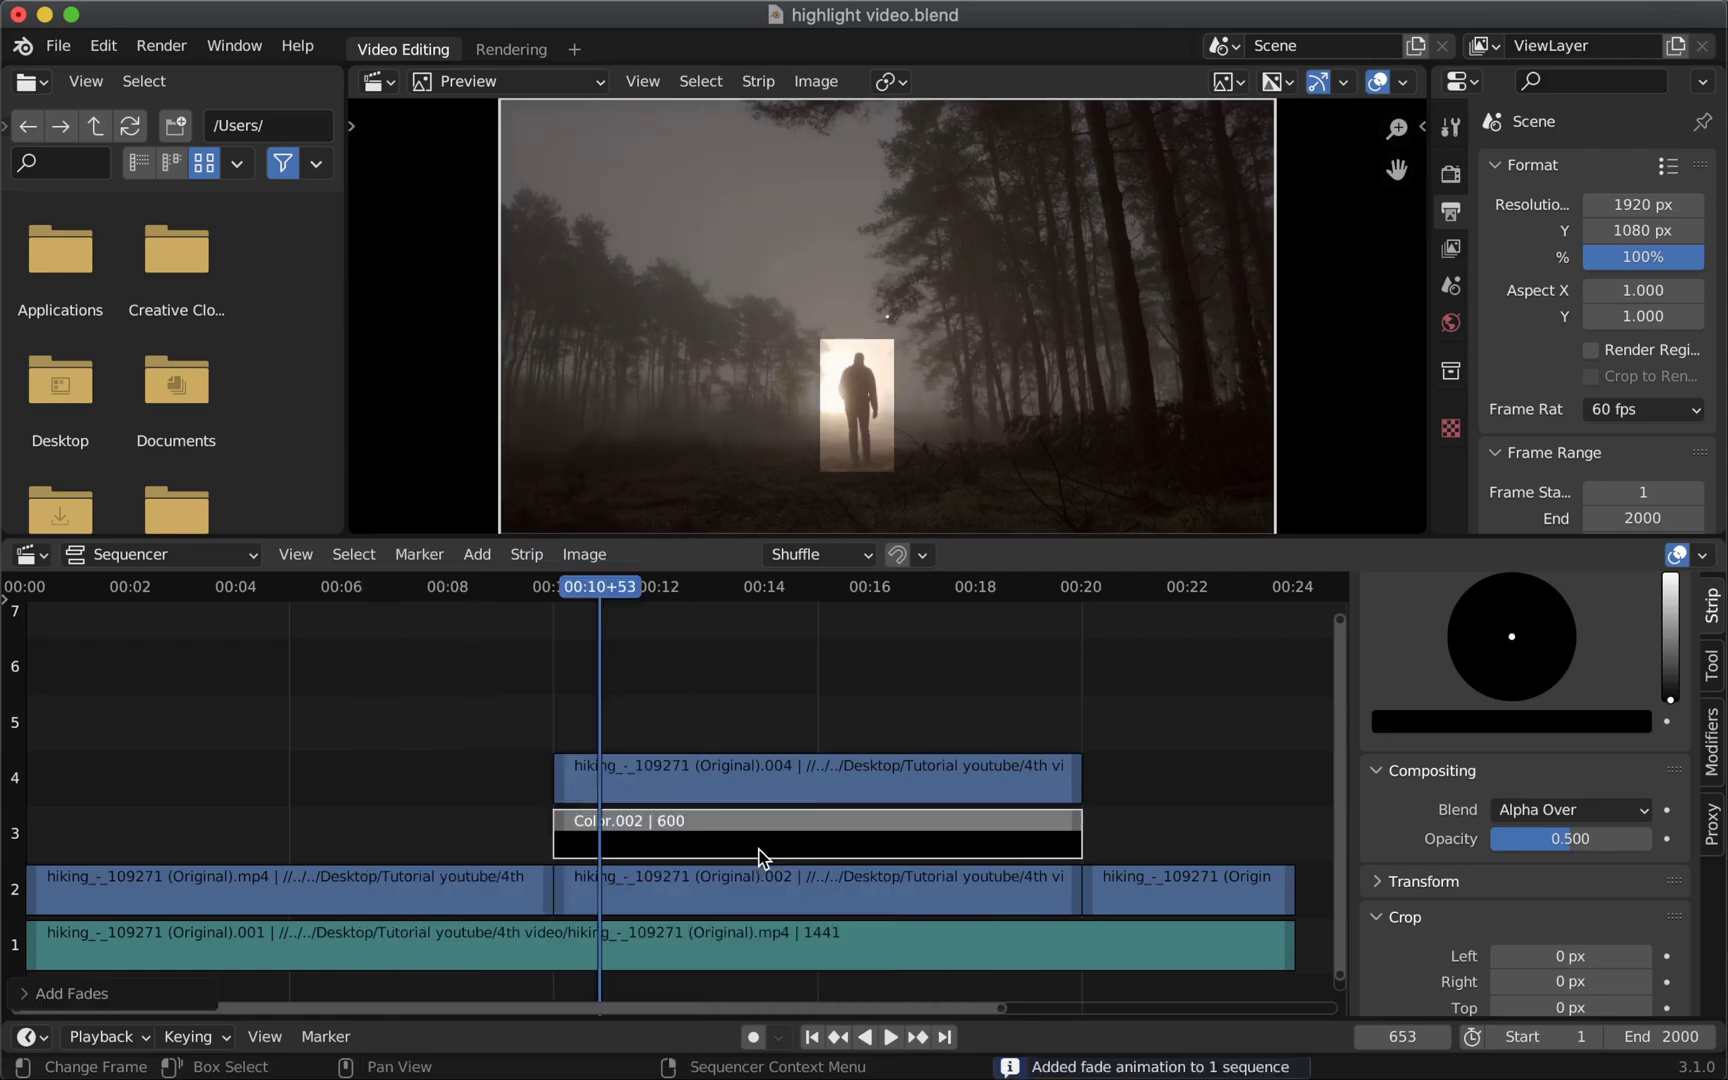
# Step: Play back from just before the overlay to check the fade
pyautogui.click(501, 575)
pyautogui.press('space')
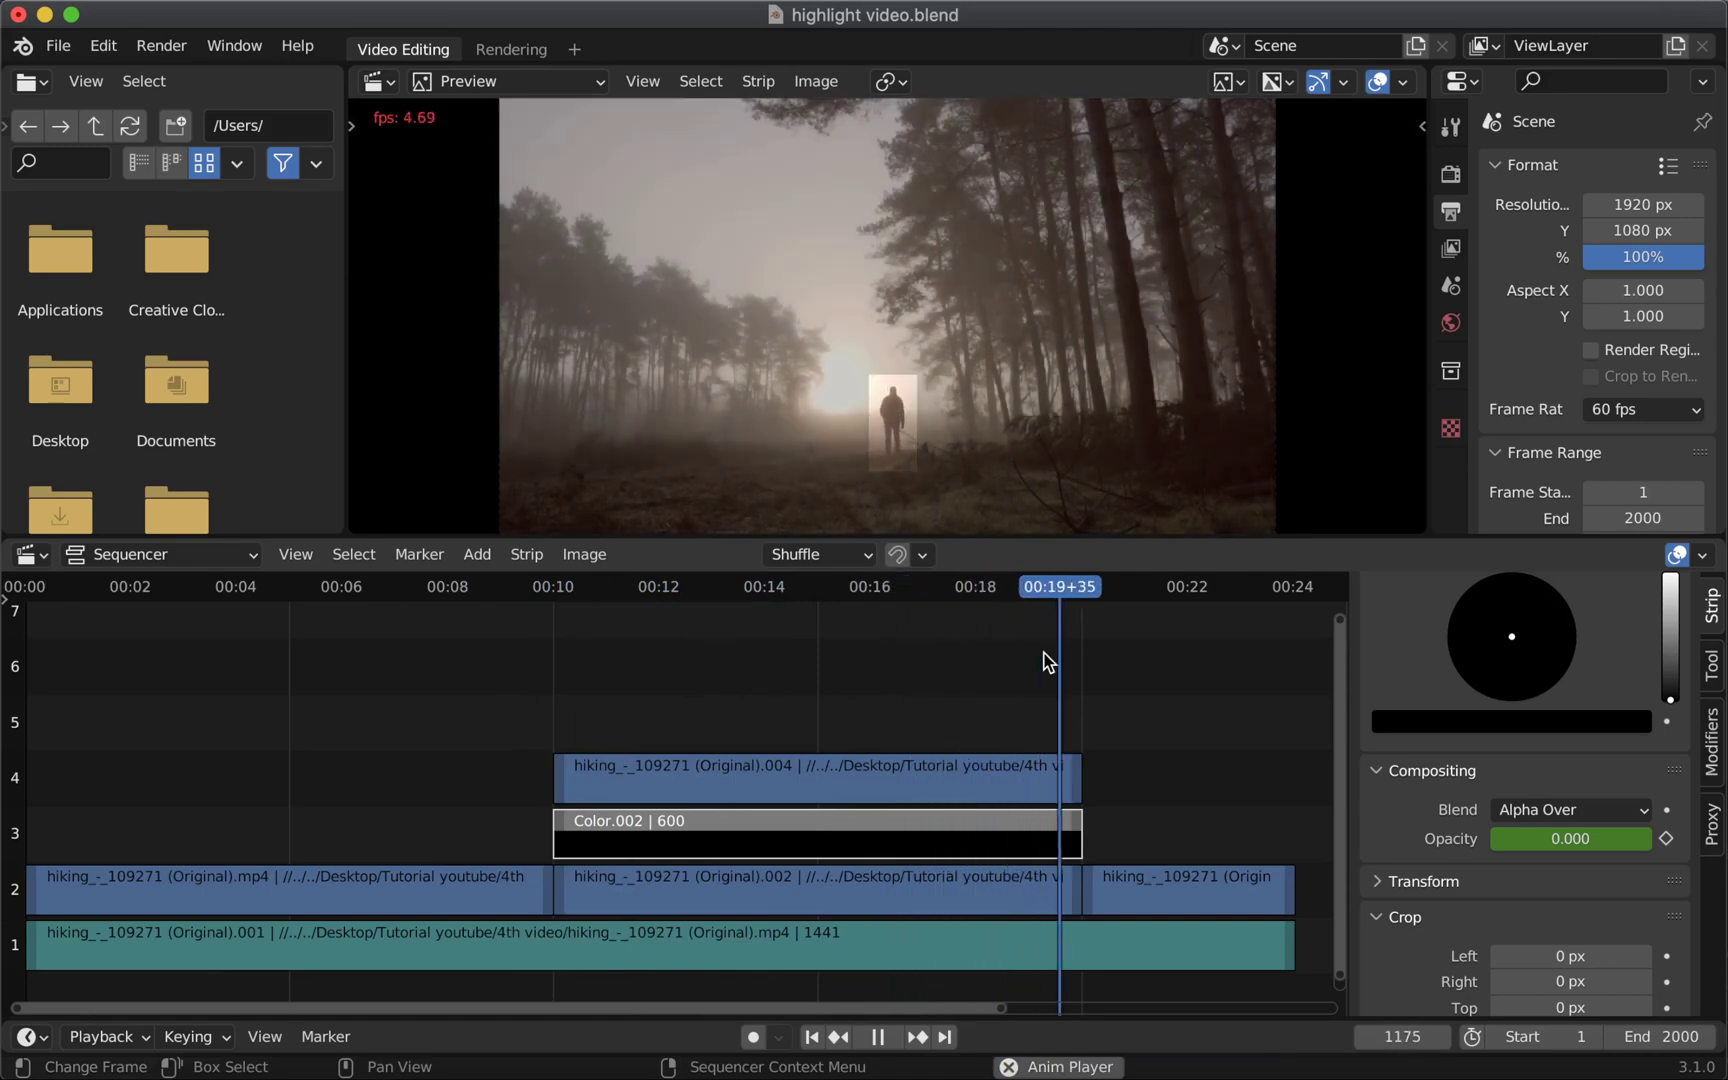
pyautogui.press('space')
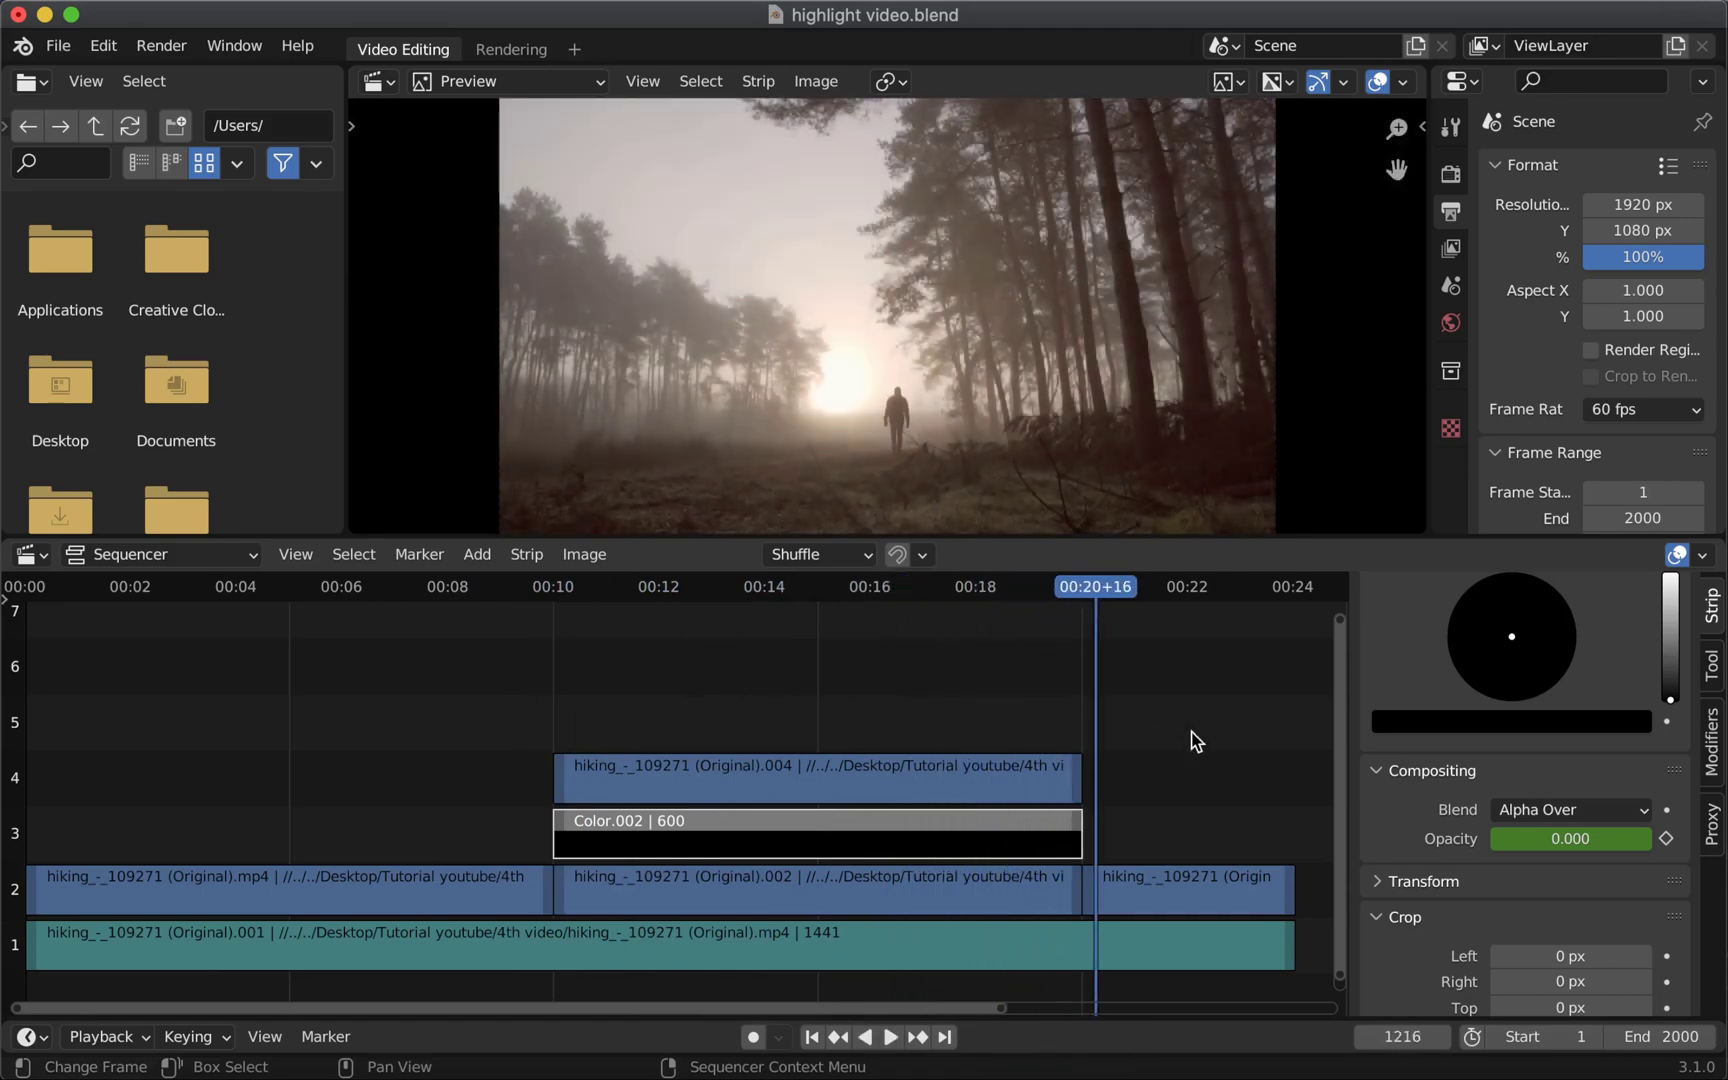
# Step: Inspect the quote card's text, white band and black background strips, then go to frame 1680
pyautogui.hscroll(10, 1247, 774)
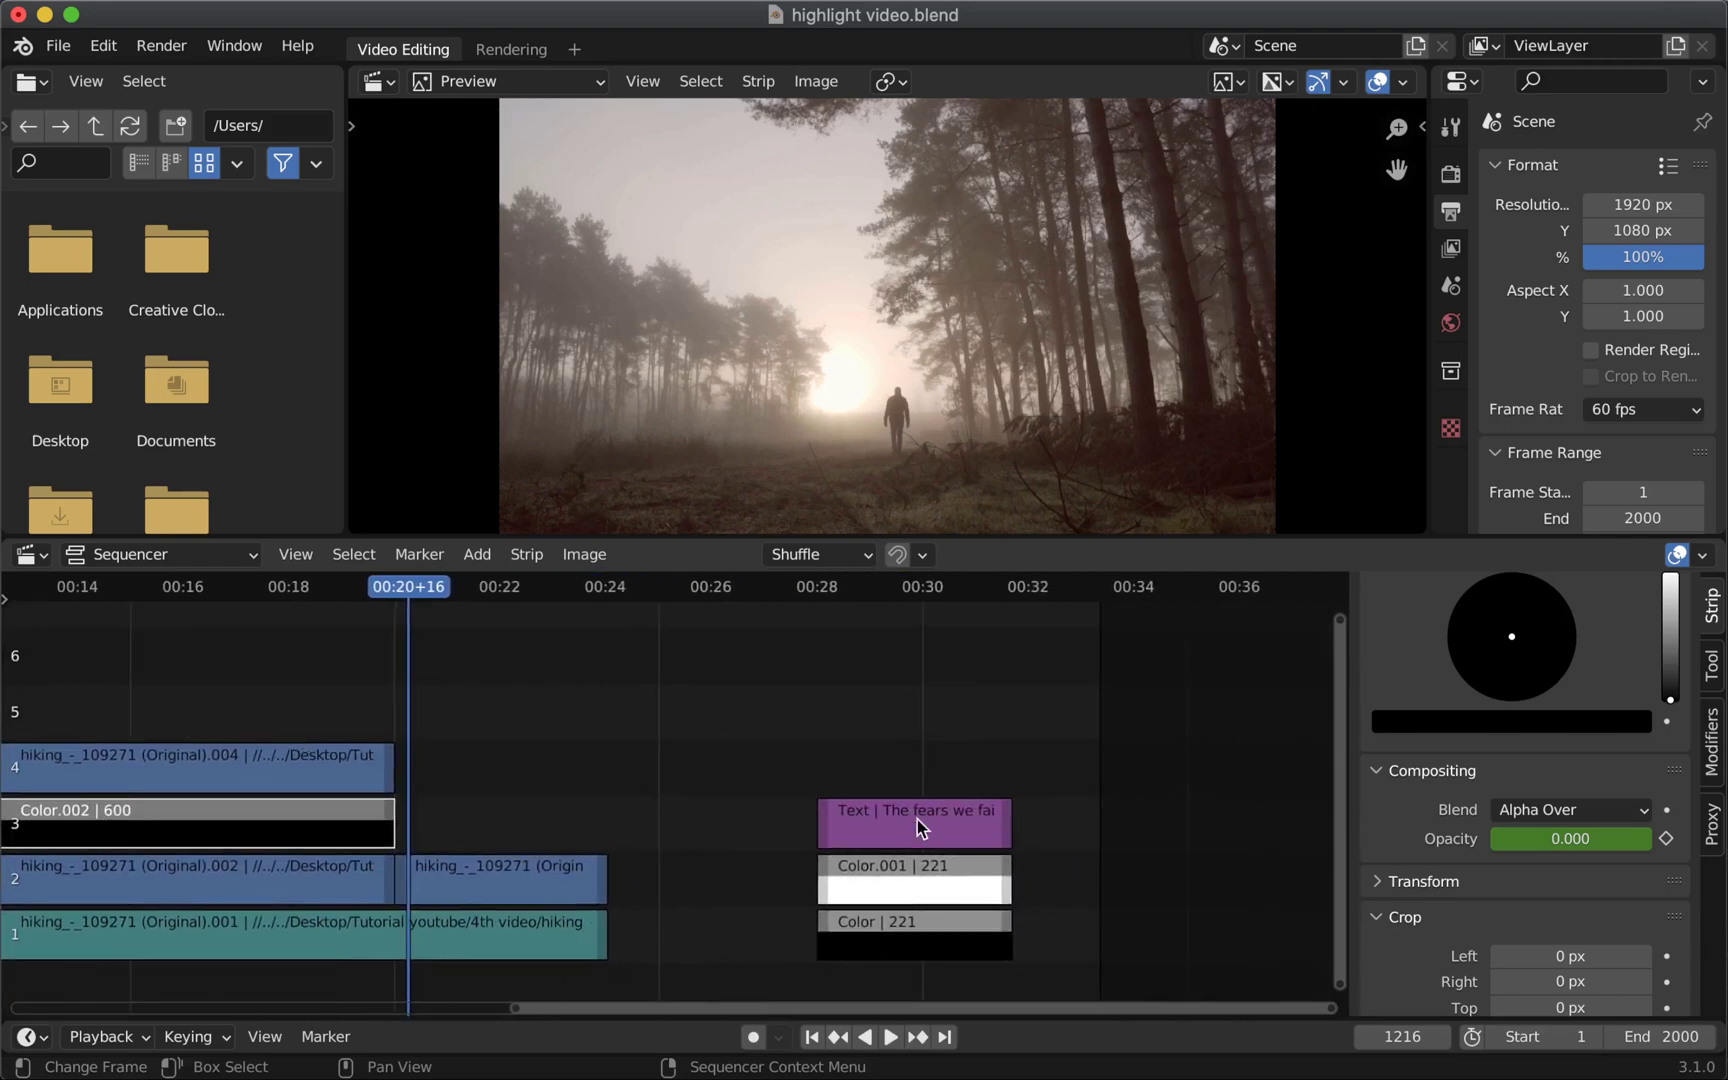
pyautogui.click(917, 819)
pyautogui.click(919, 872)
pyautogui.click(922, 921)
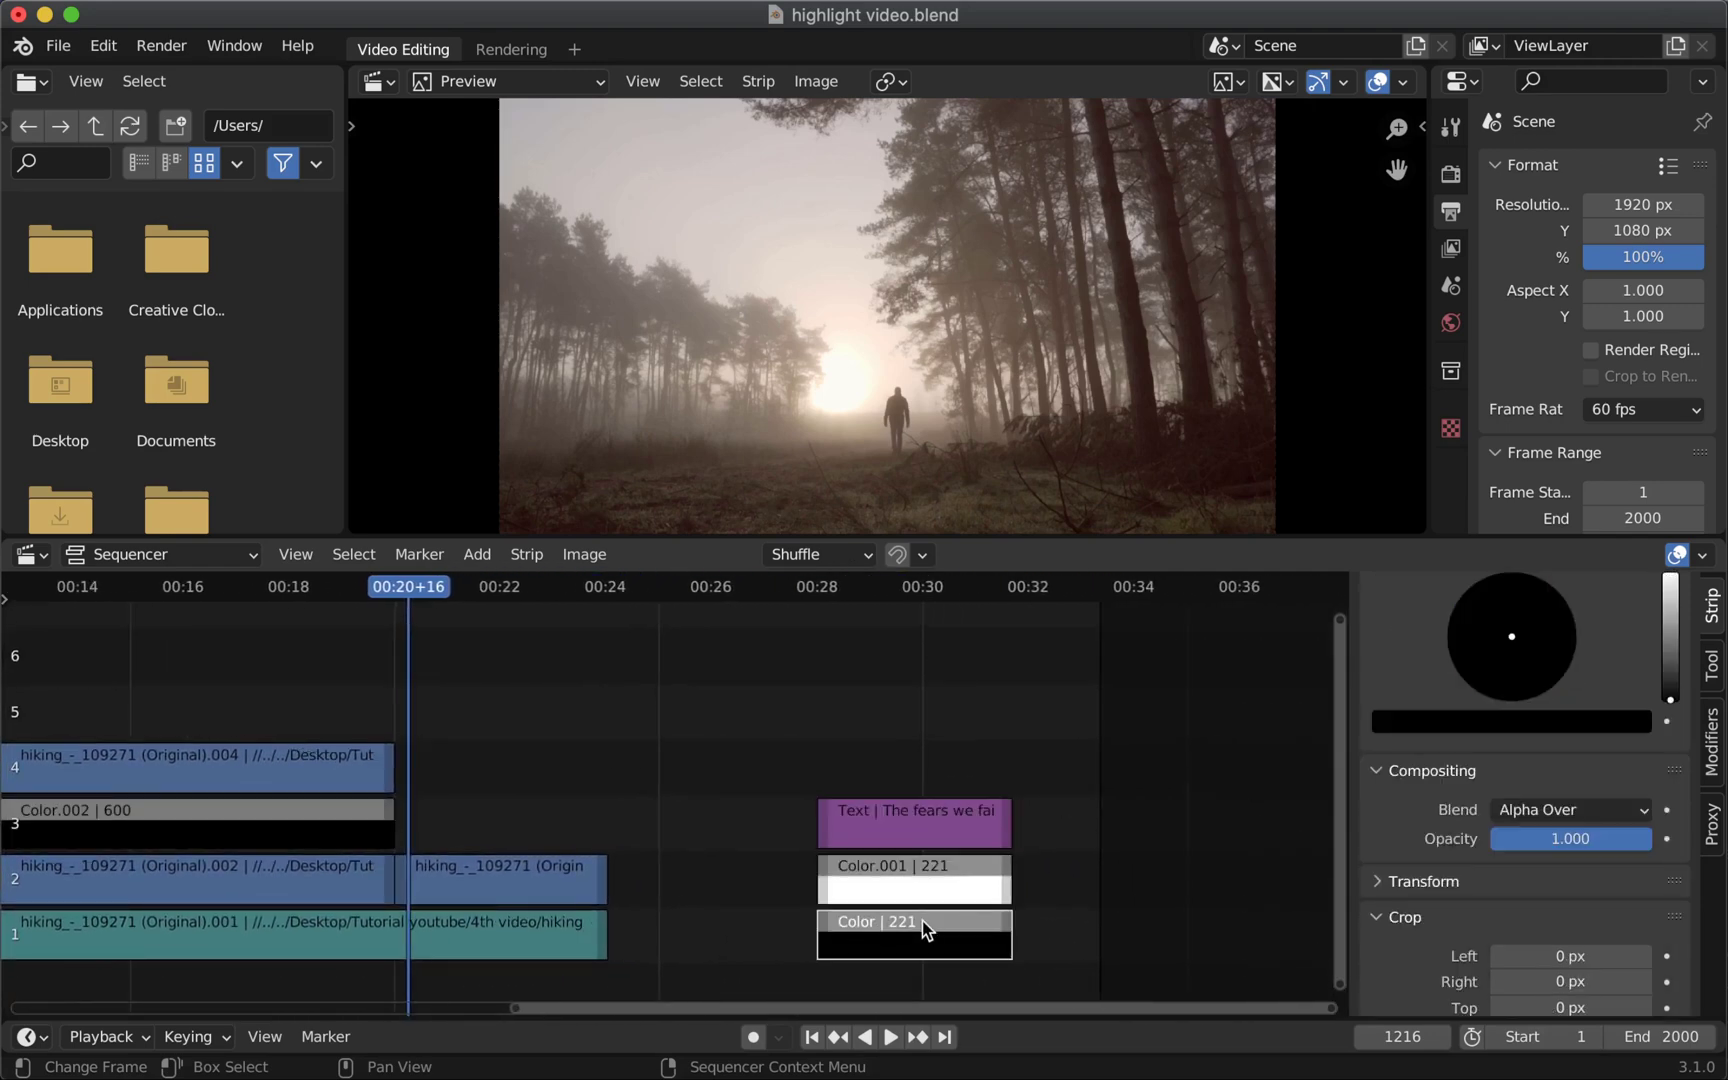
pyautogui.click(817, 590)
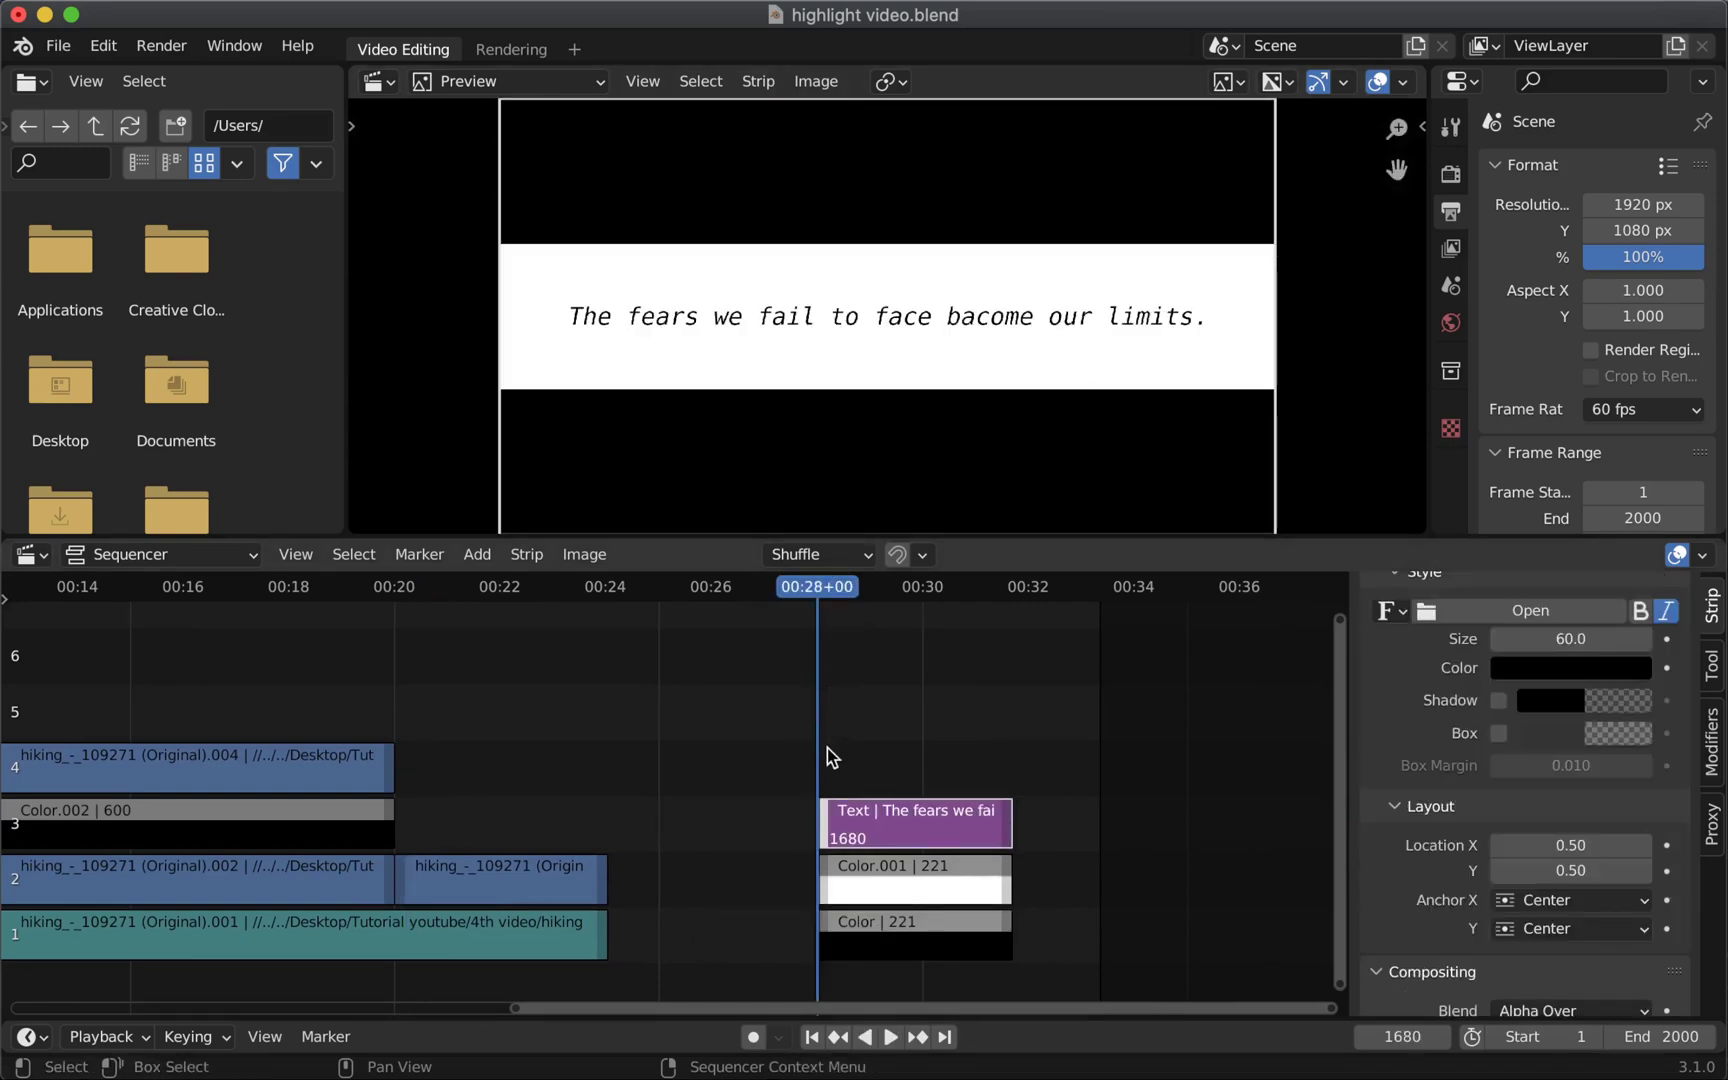
# Step: Add a colour strip on channel 4 spanning frames 1680–1900 and make it green
pyautogui.hotkey('shift', 'a')
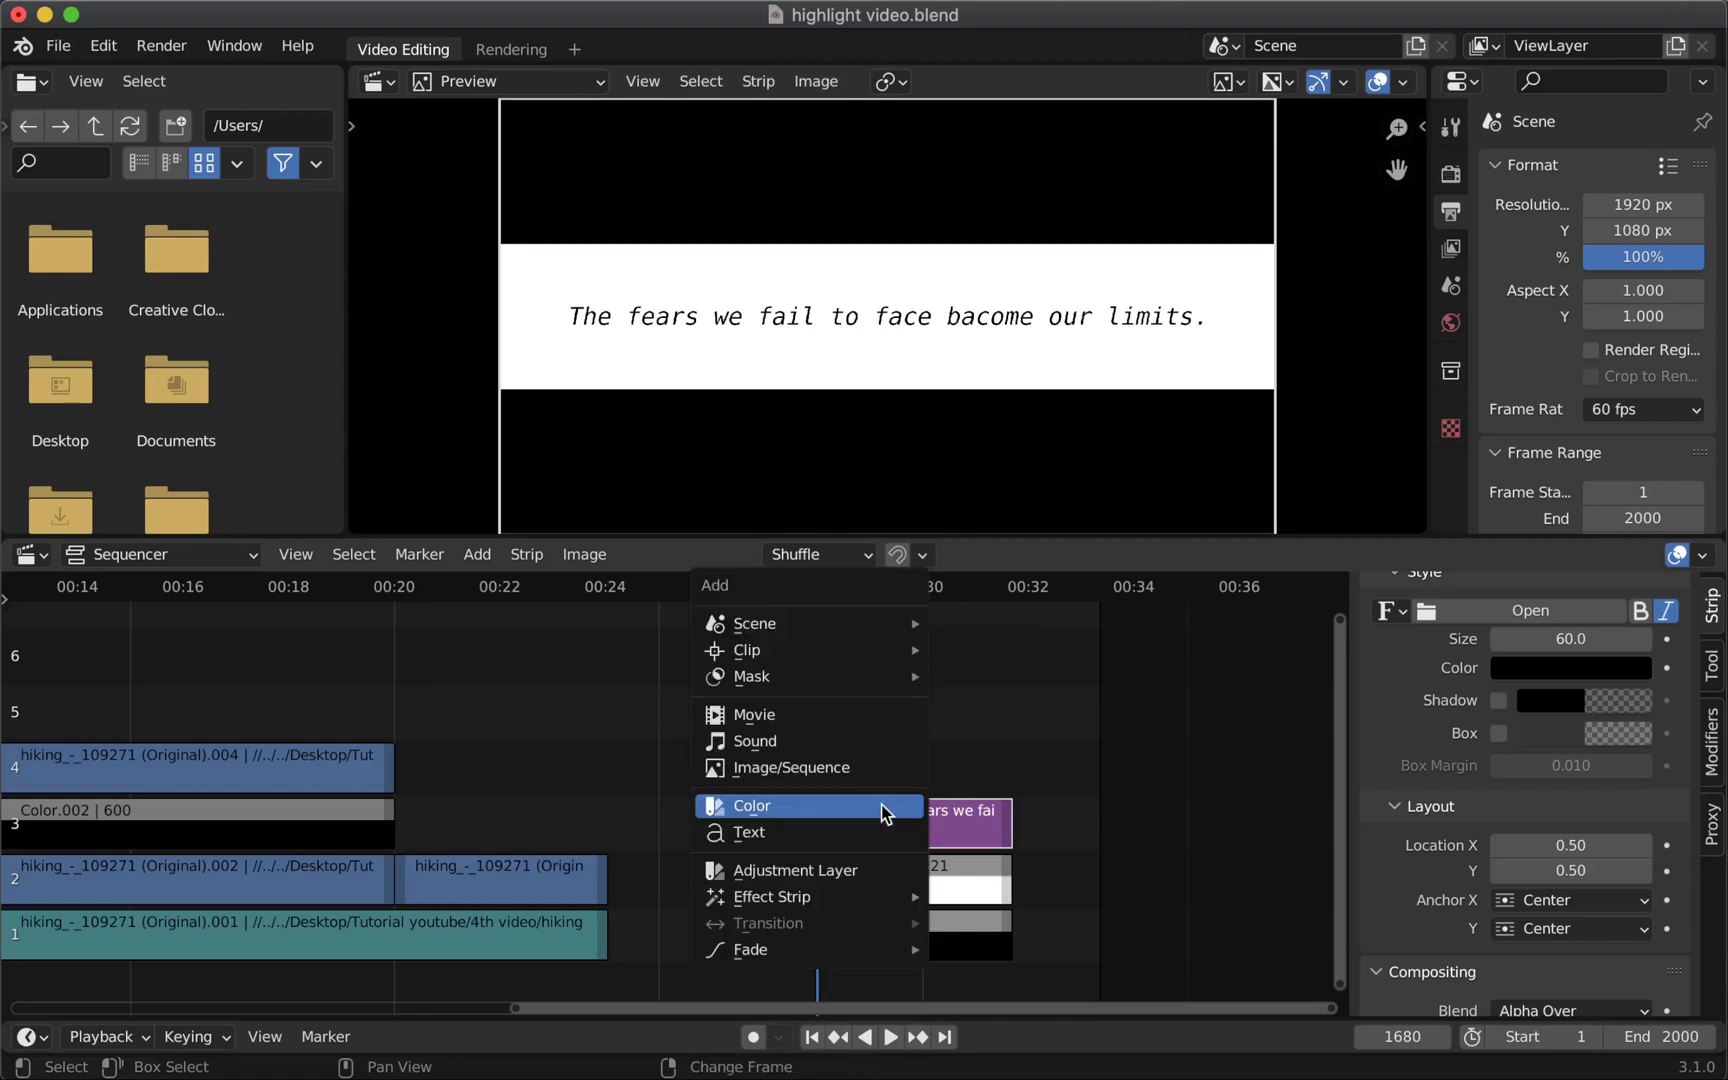
pyautogui.click(842, 806)
pyautogui.moveTo(838, 770); pyautogui.dragTo(1007, 771)
pyautogui.scroll(5, 1561, 795)
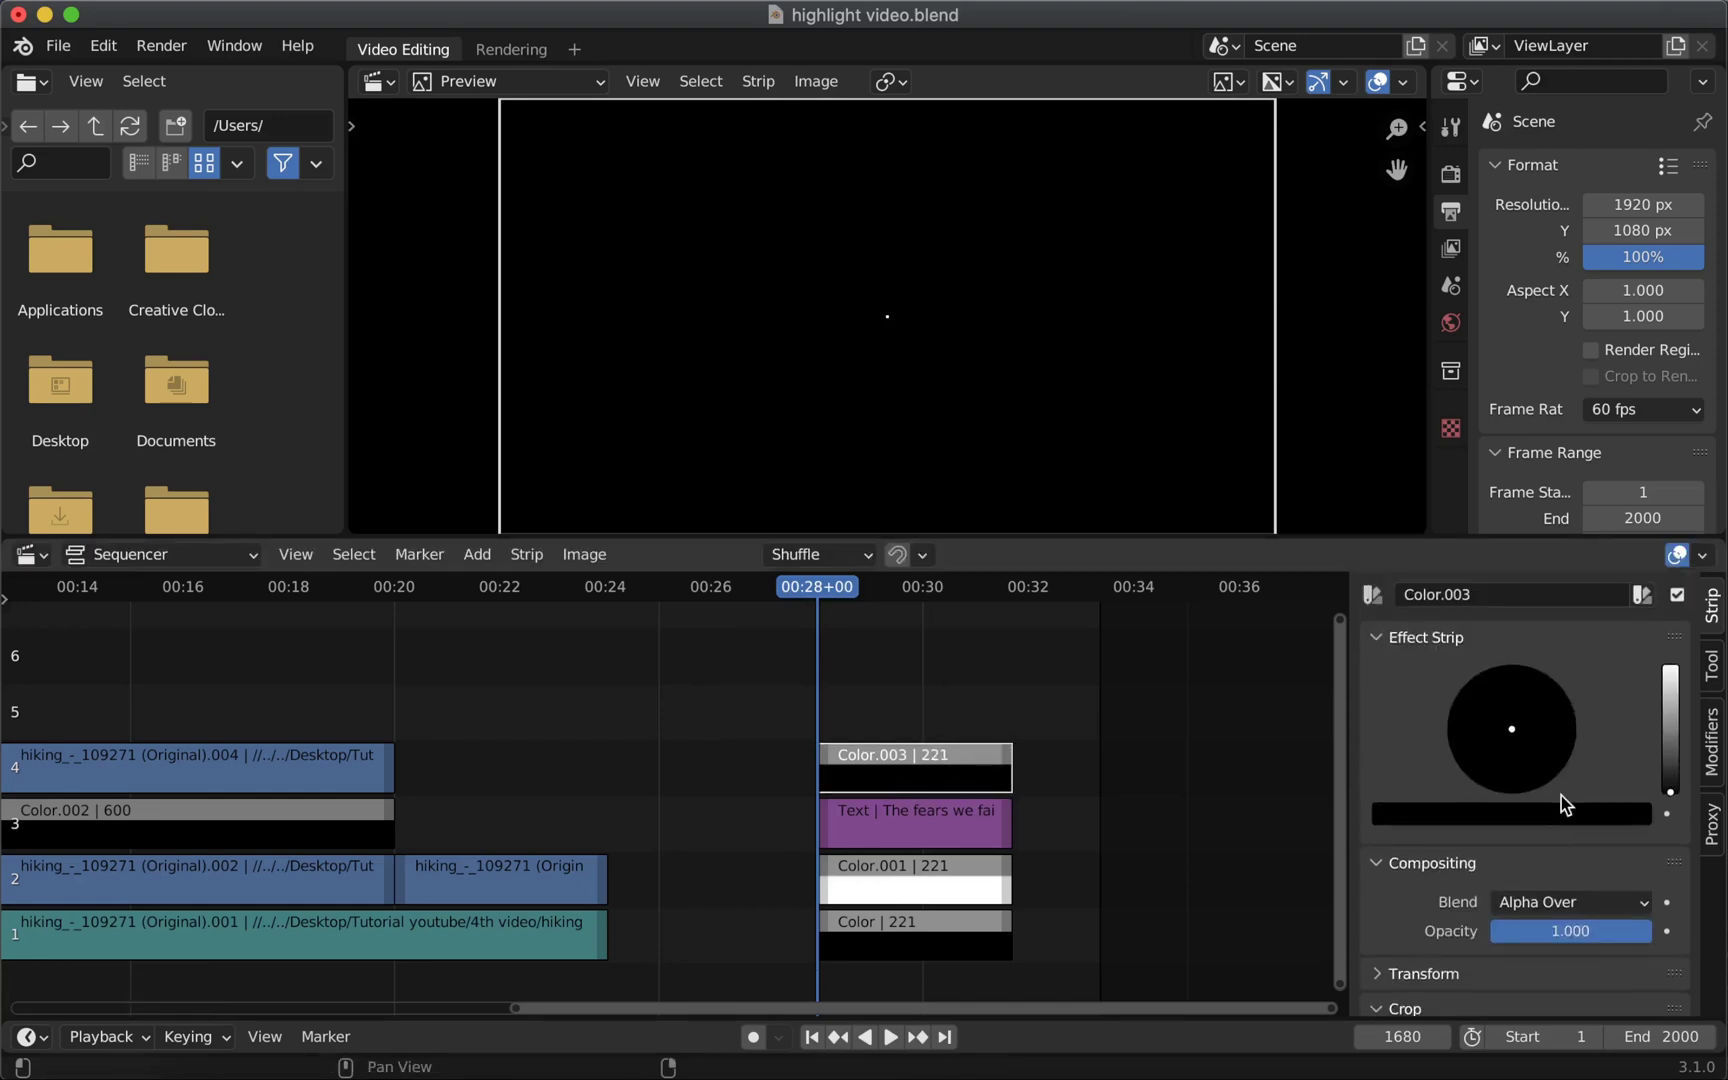
pyautogui.moveTo(1670, 791); pyautogui.dragTo(1670, 665)
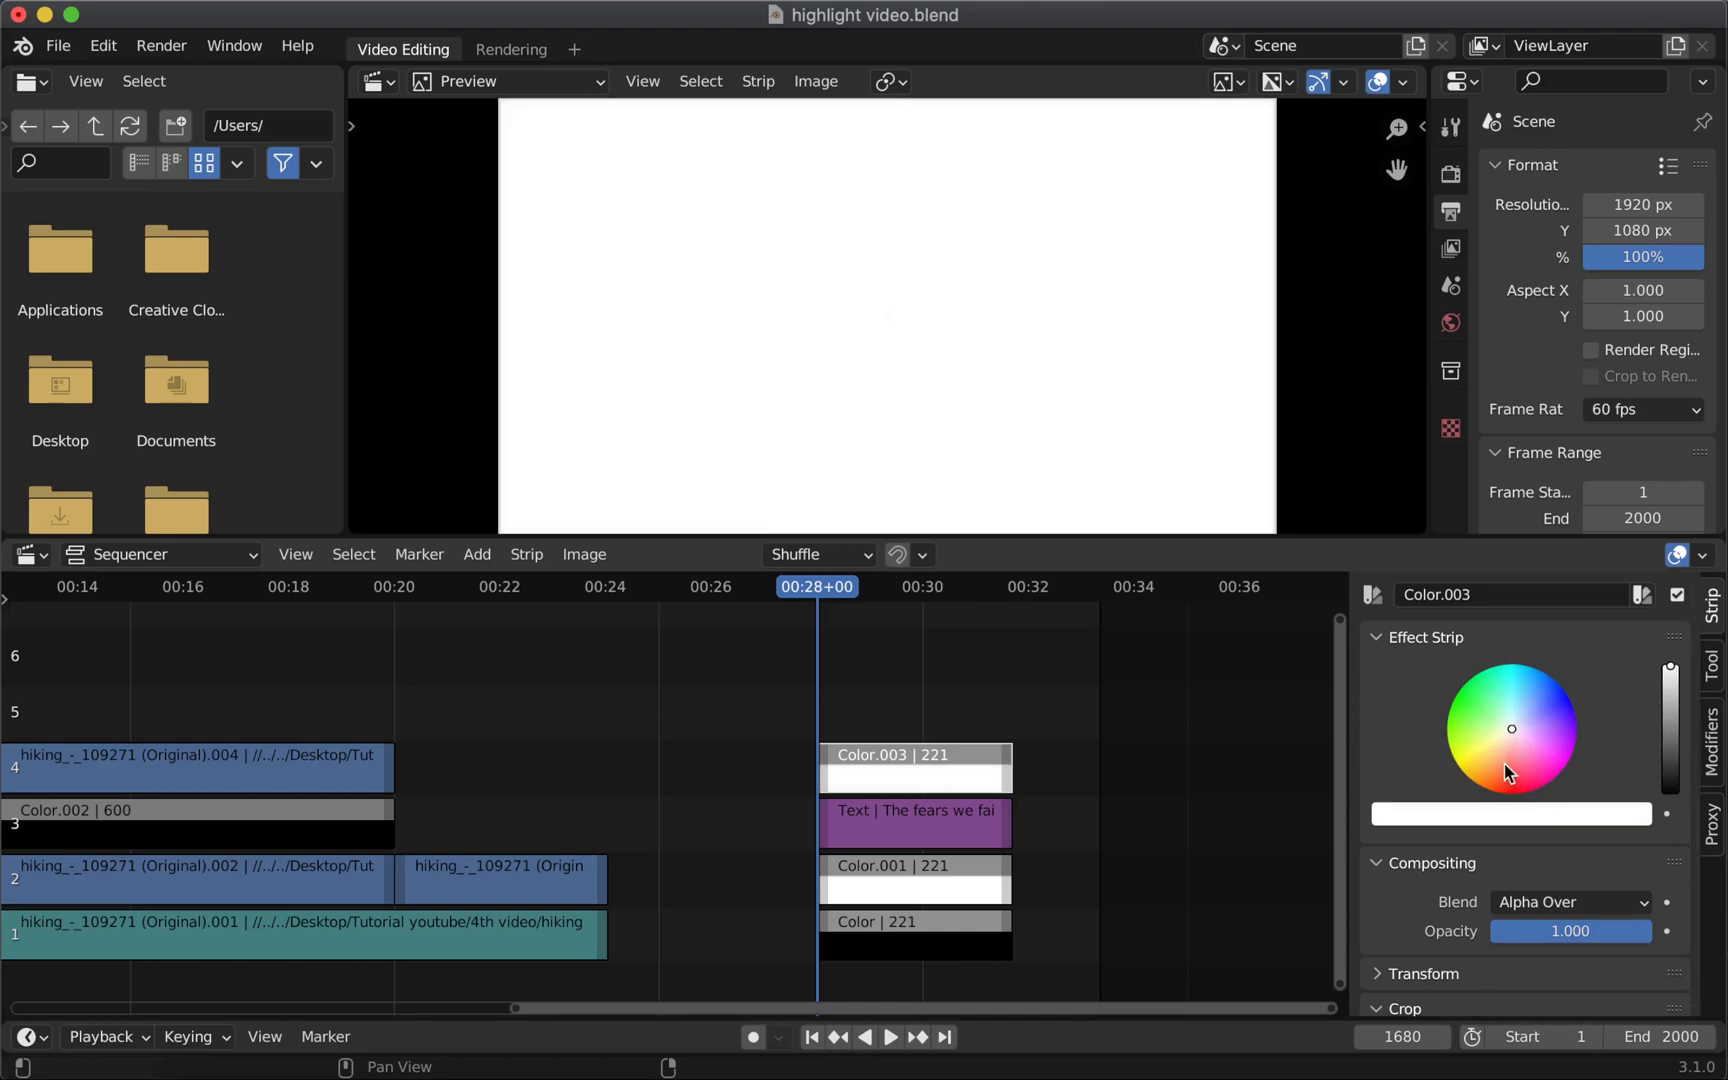
pyautogui.click(1451, 714)
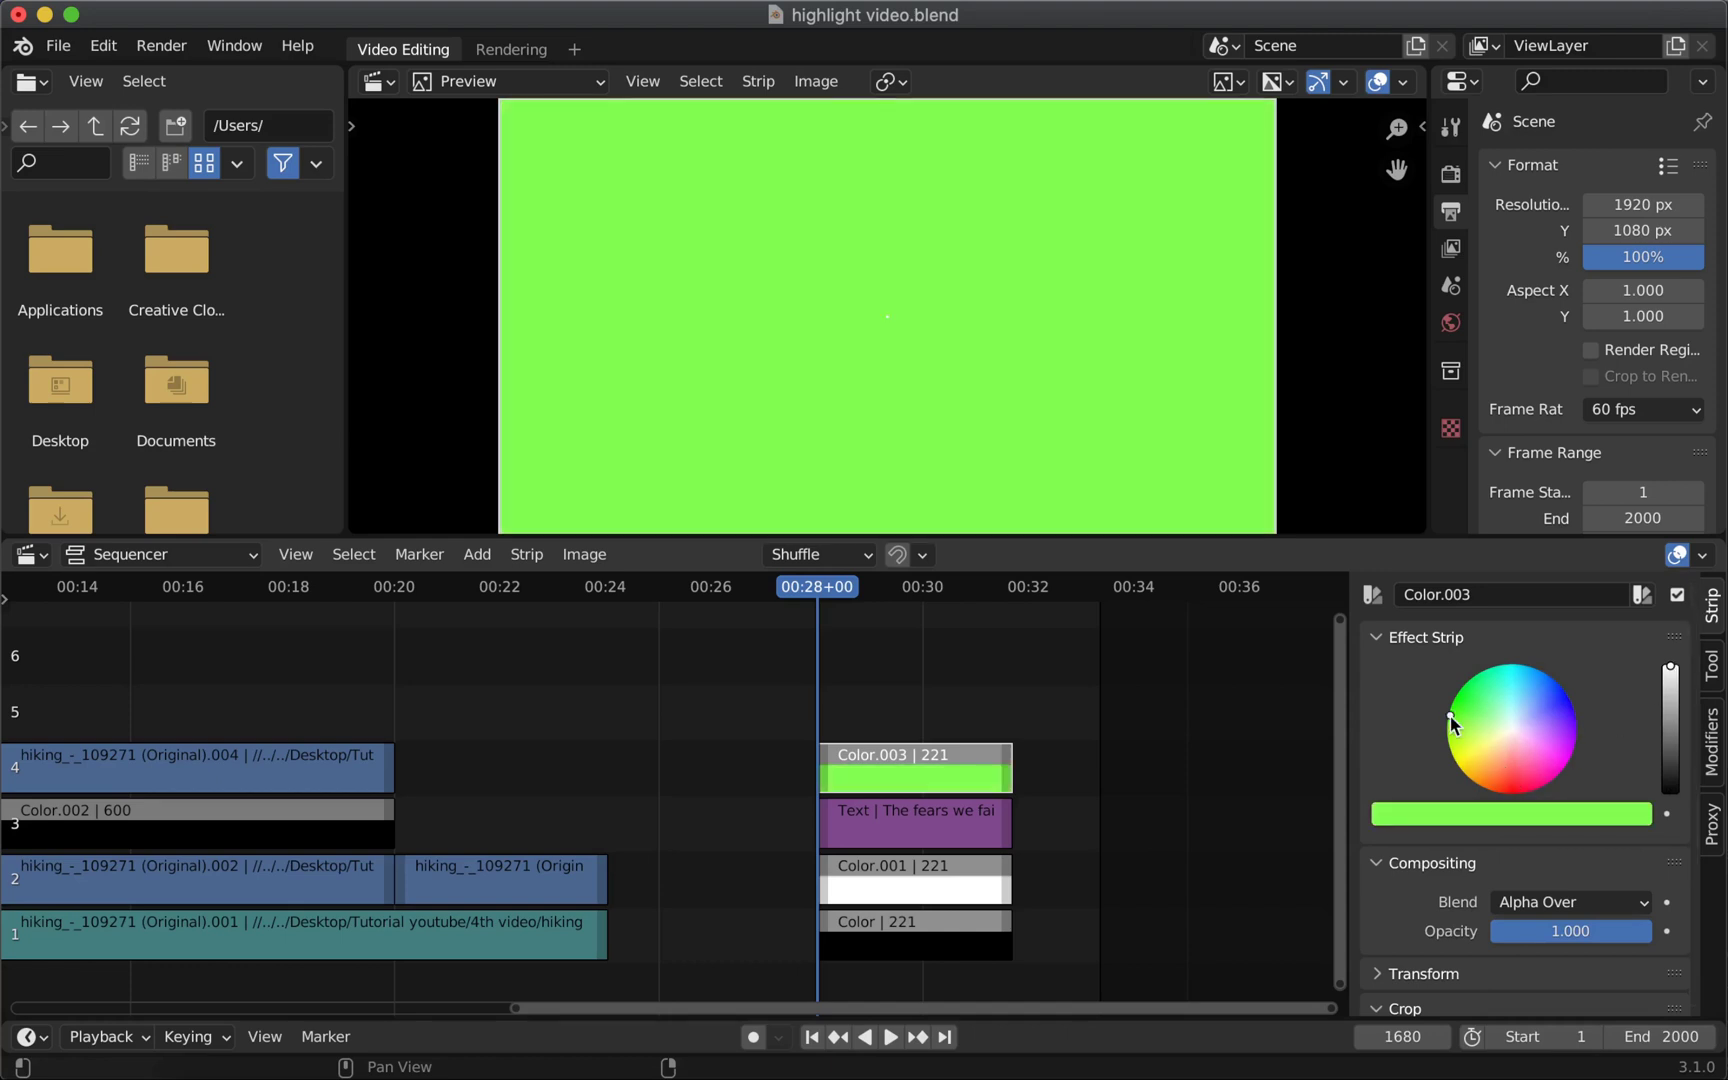
# Step: Duplicate the quote Text strip onto channel 5, then select Color.003
pyautogui.click(905, 826)
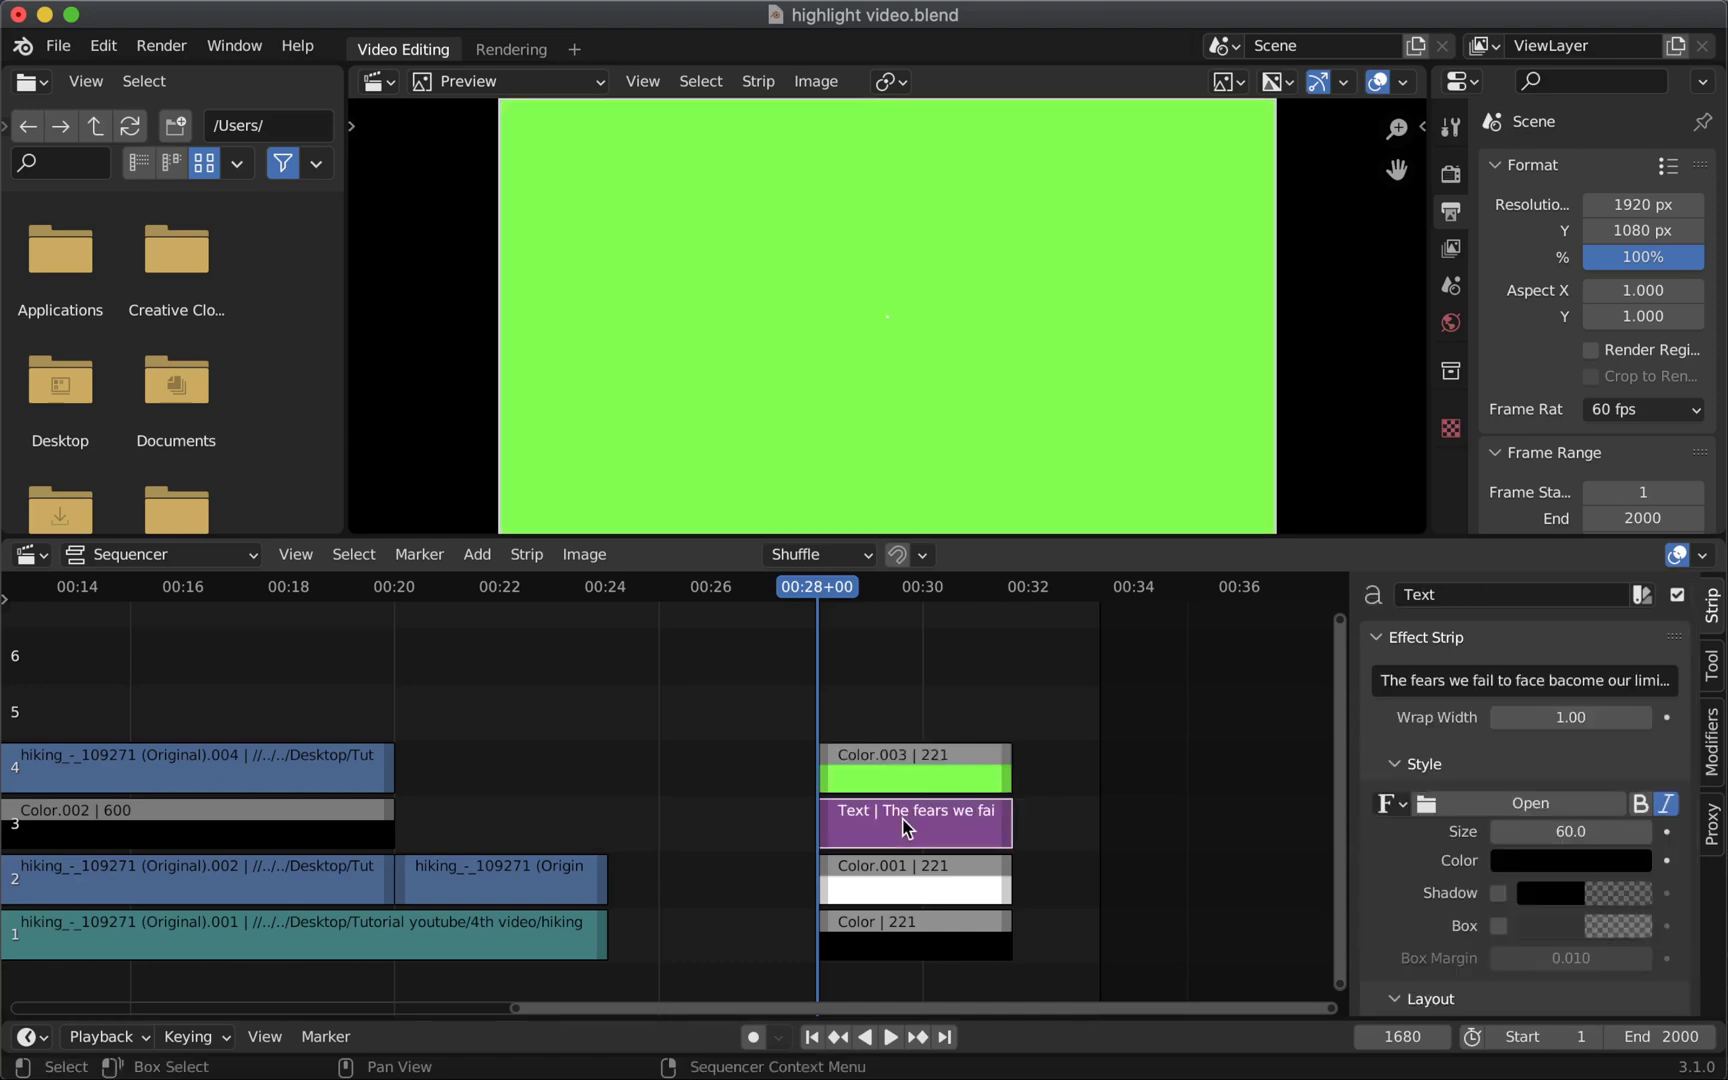
pyautogui.hotkey('shift', 'd')
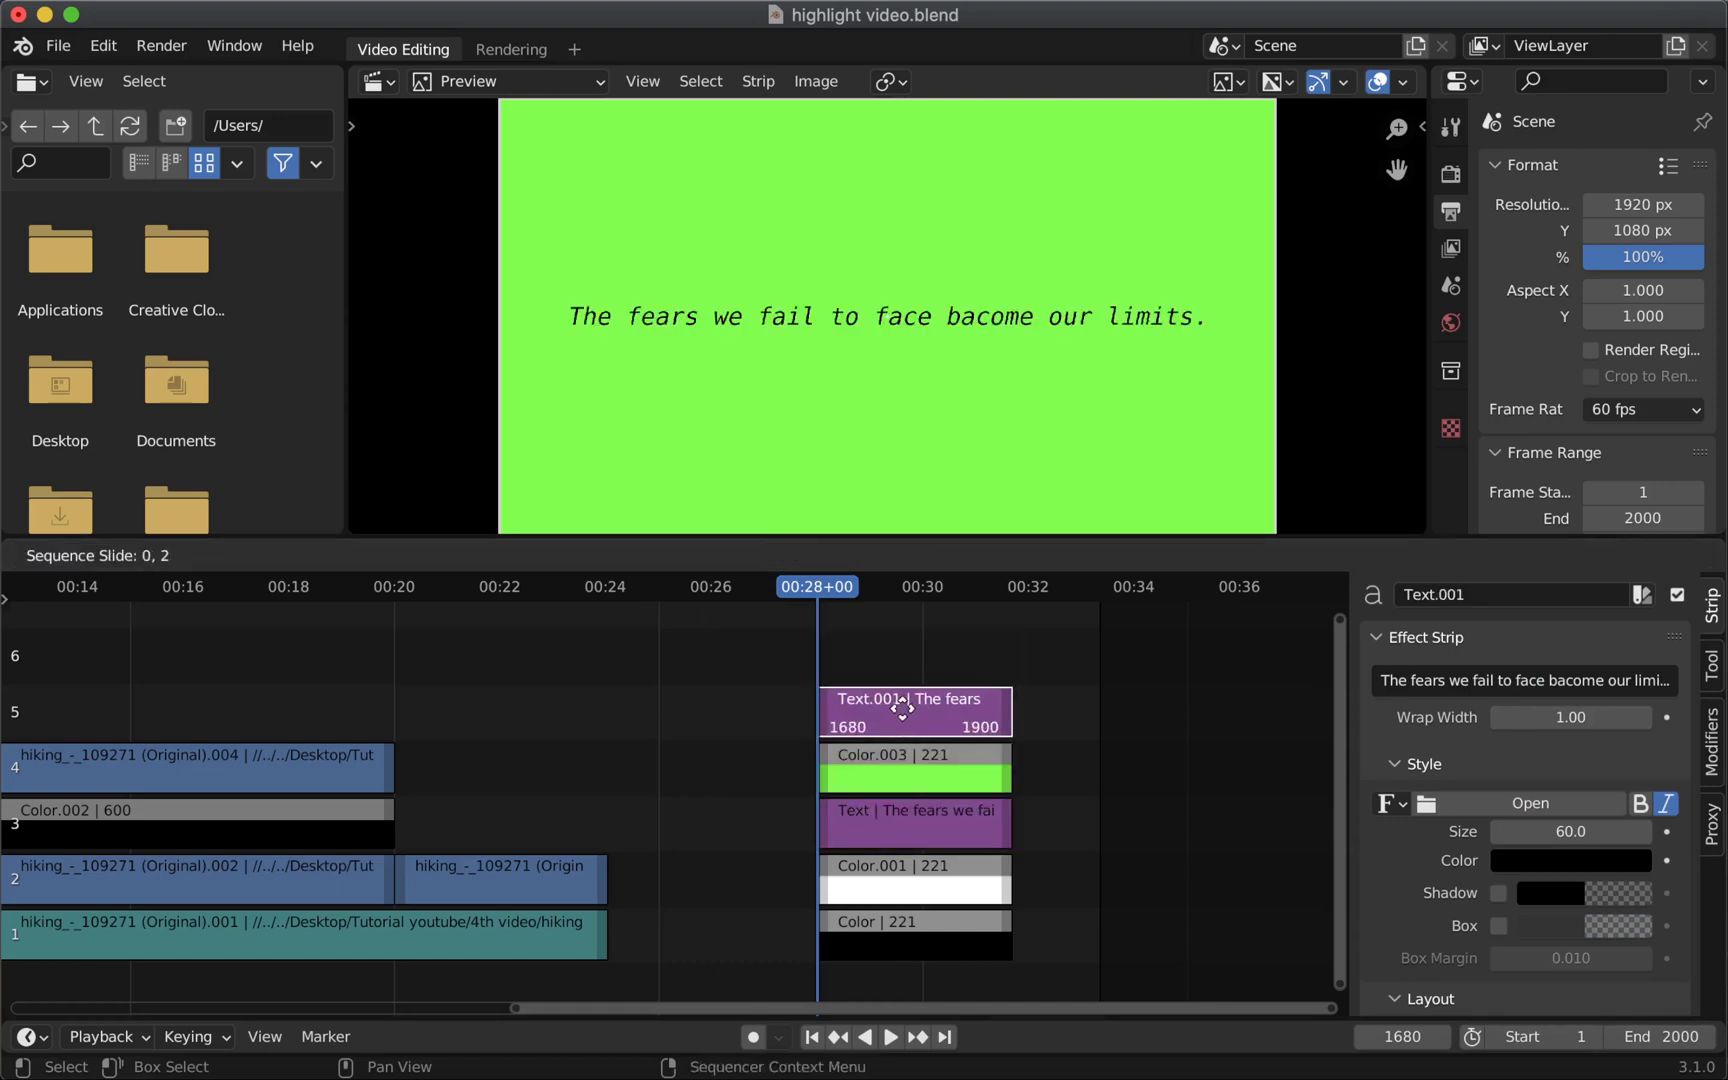
pyautogui.click(902, 708)
pyautogui.click(900, 768)
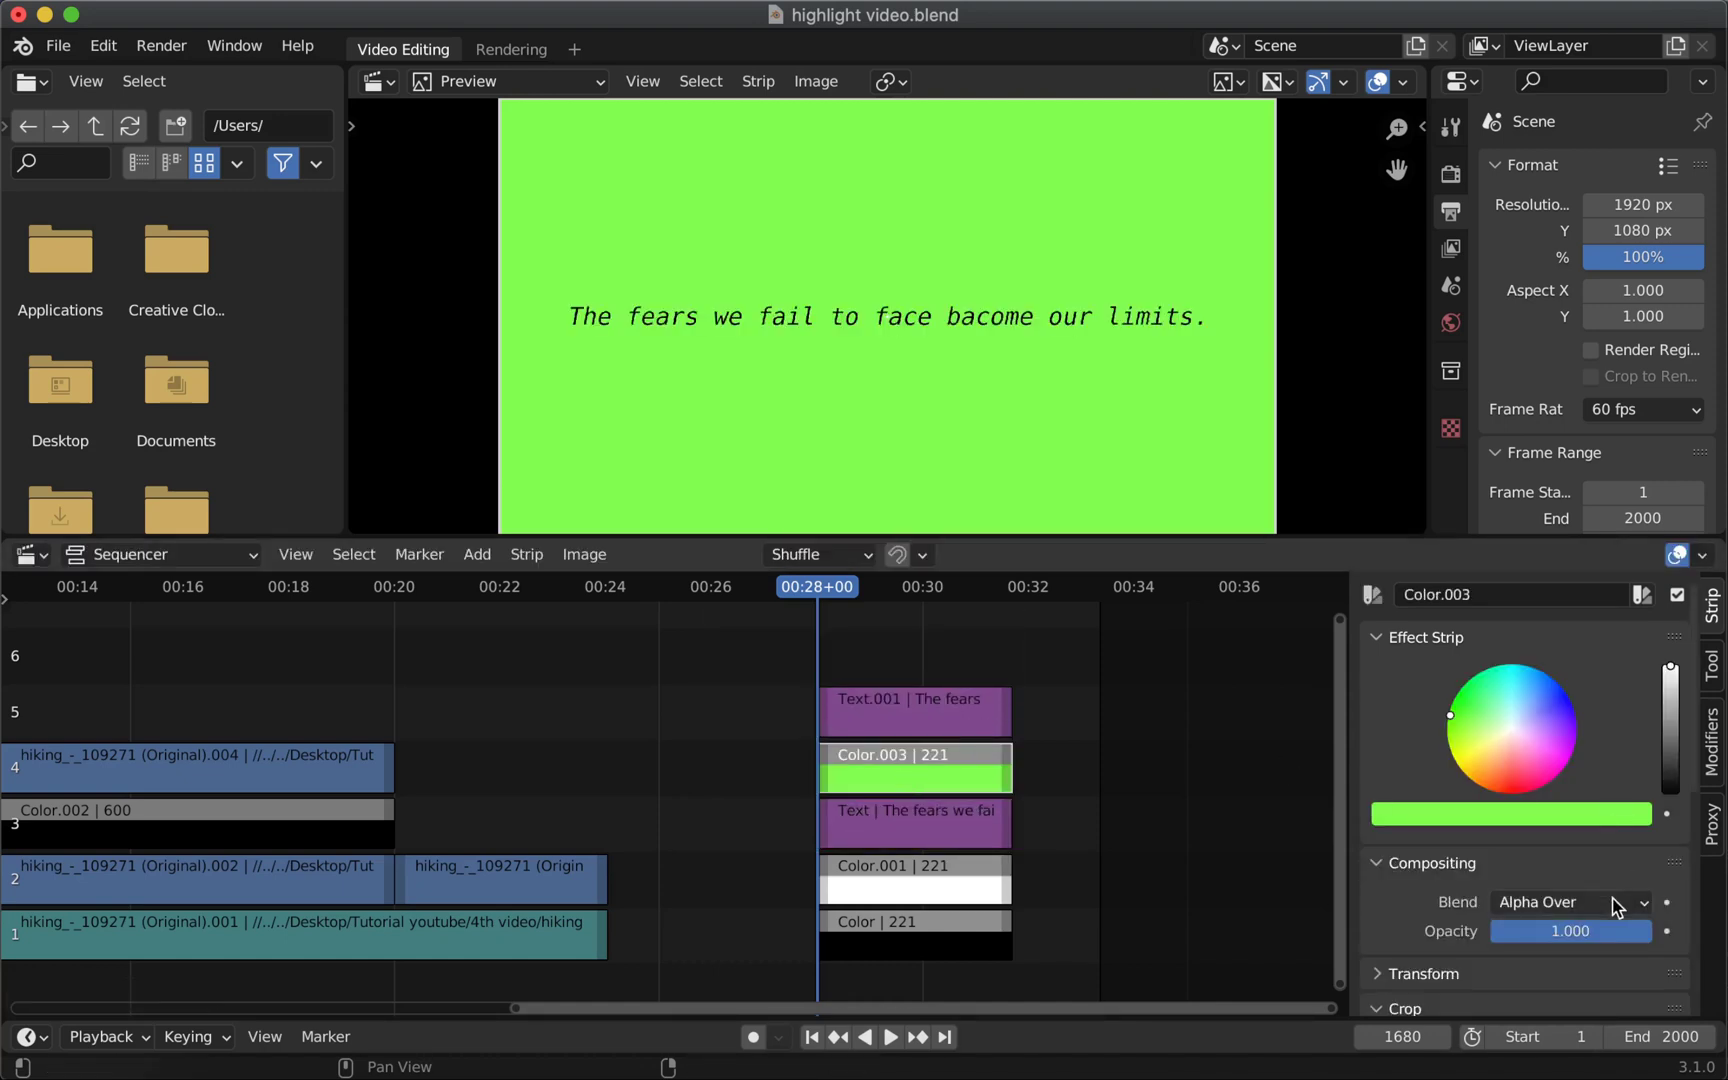
pyautogui.scroll(-6, 1600, 800)
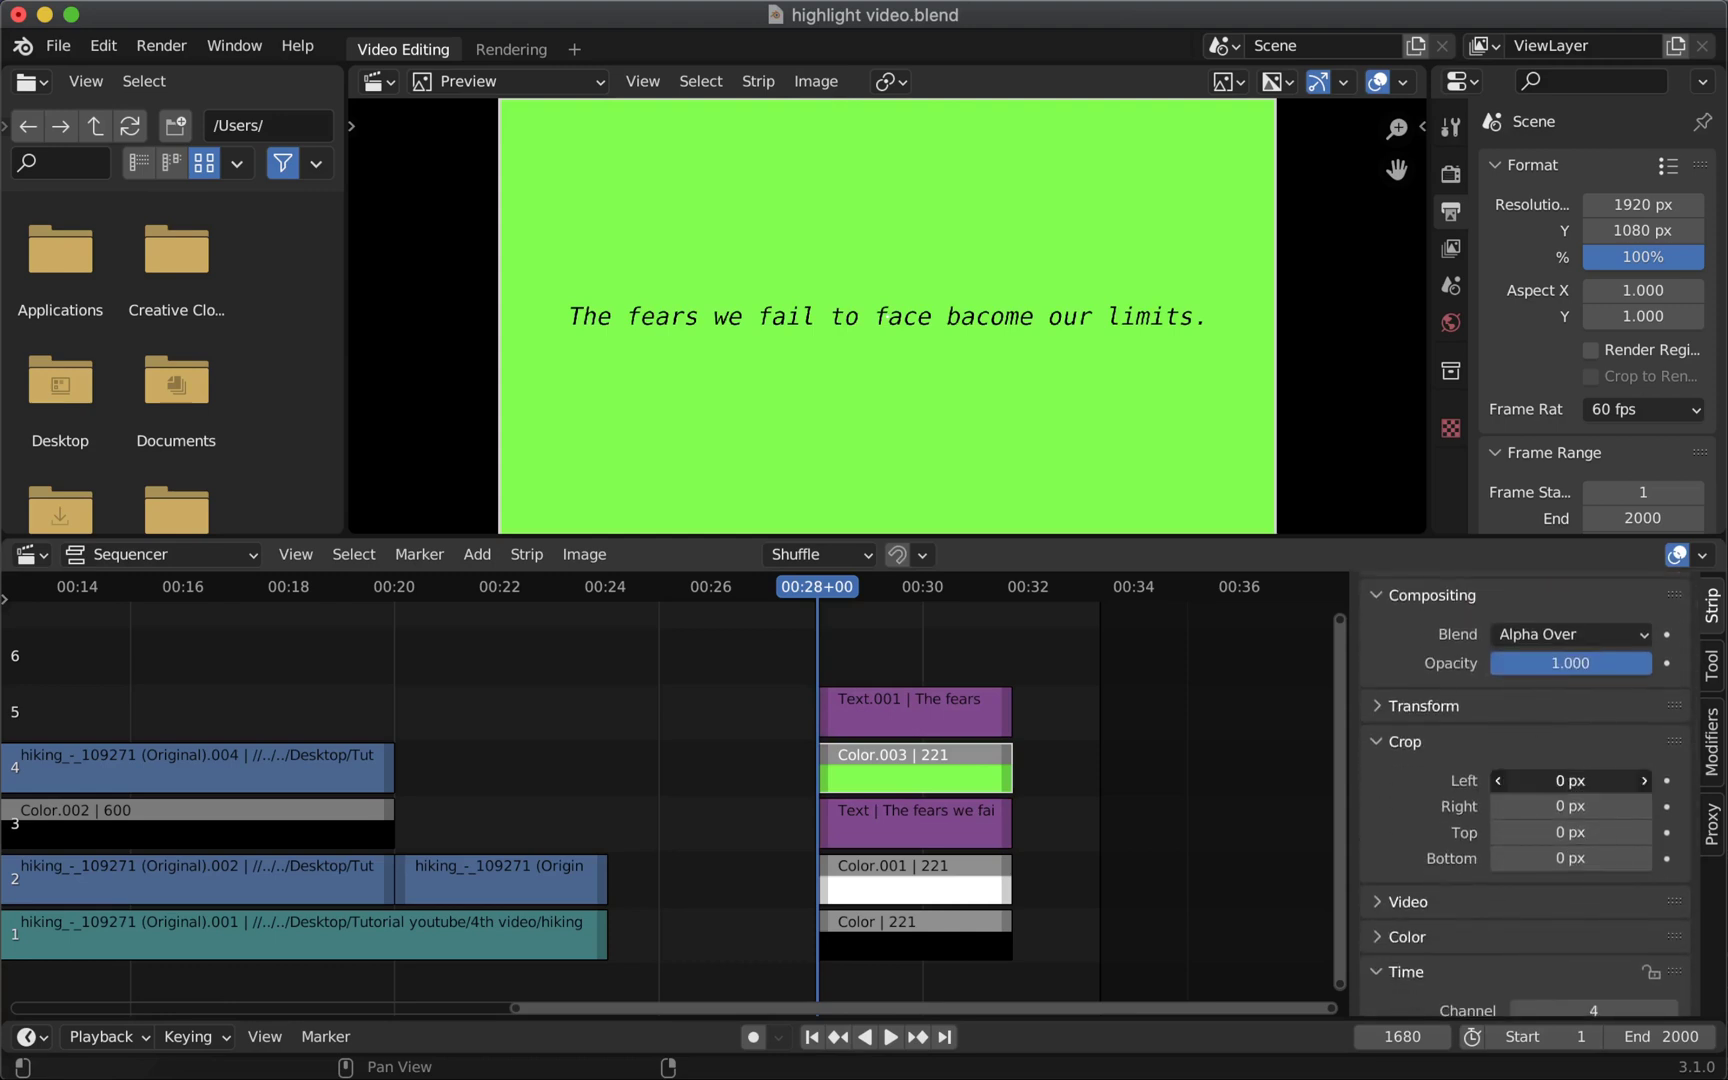
# Step: Crop the green strip to a band behind the quote: Left 162, Top and Bottom 490 px
pyautogui.moveTo(1570, 780); pyautogui.dragTo(1665, 806)
pyautogui.moveTo(1536, 832); pyautogui.dragTo(1715, 832)
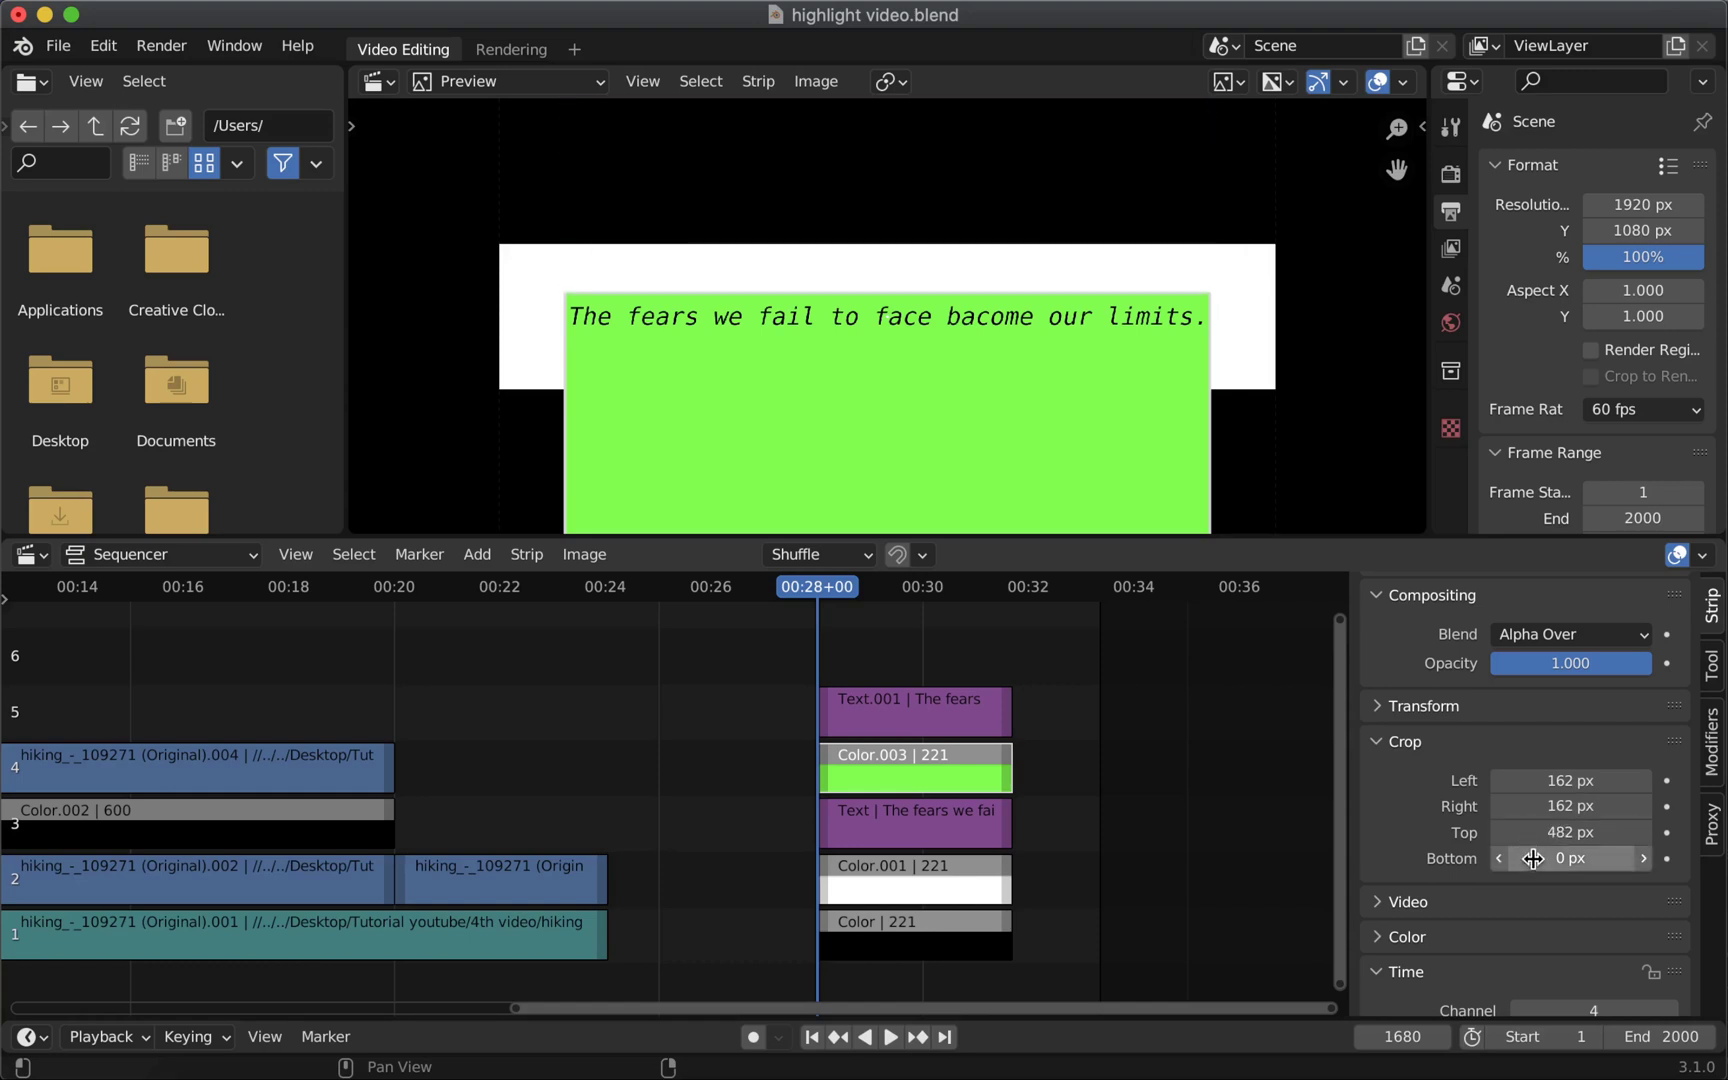
pyautogui.moveTo(1570, 858); pyautogui.dragTo(1722, 858)
pyautogui.moveTo(1545, 832); pyautogui.dragTo(1672, 805)
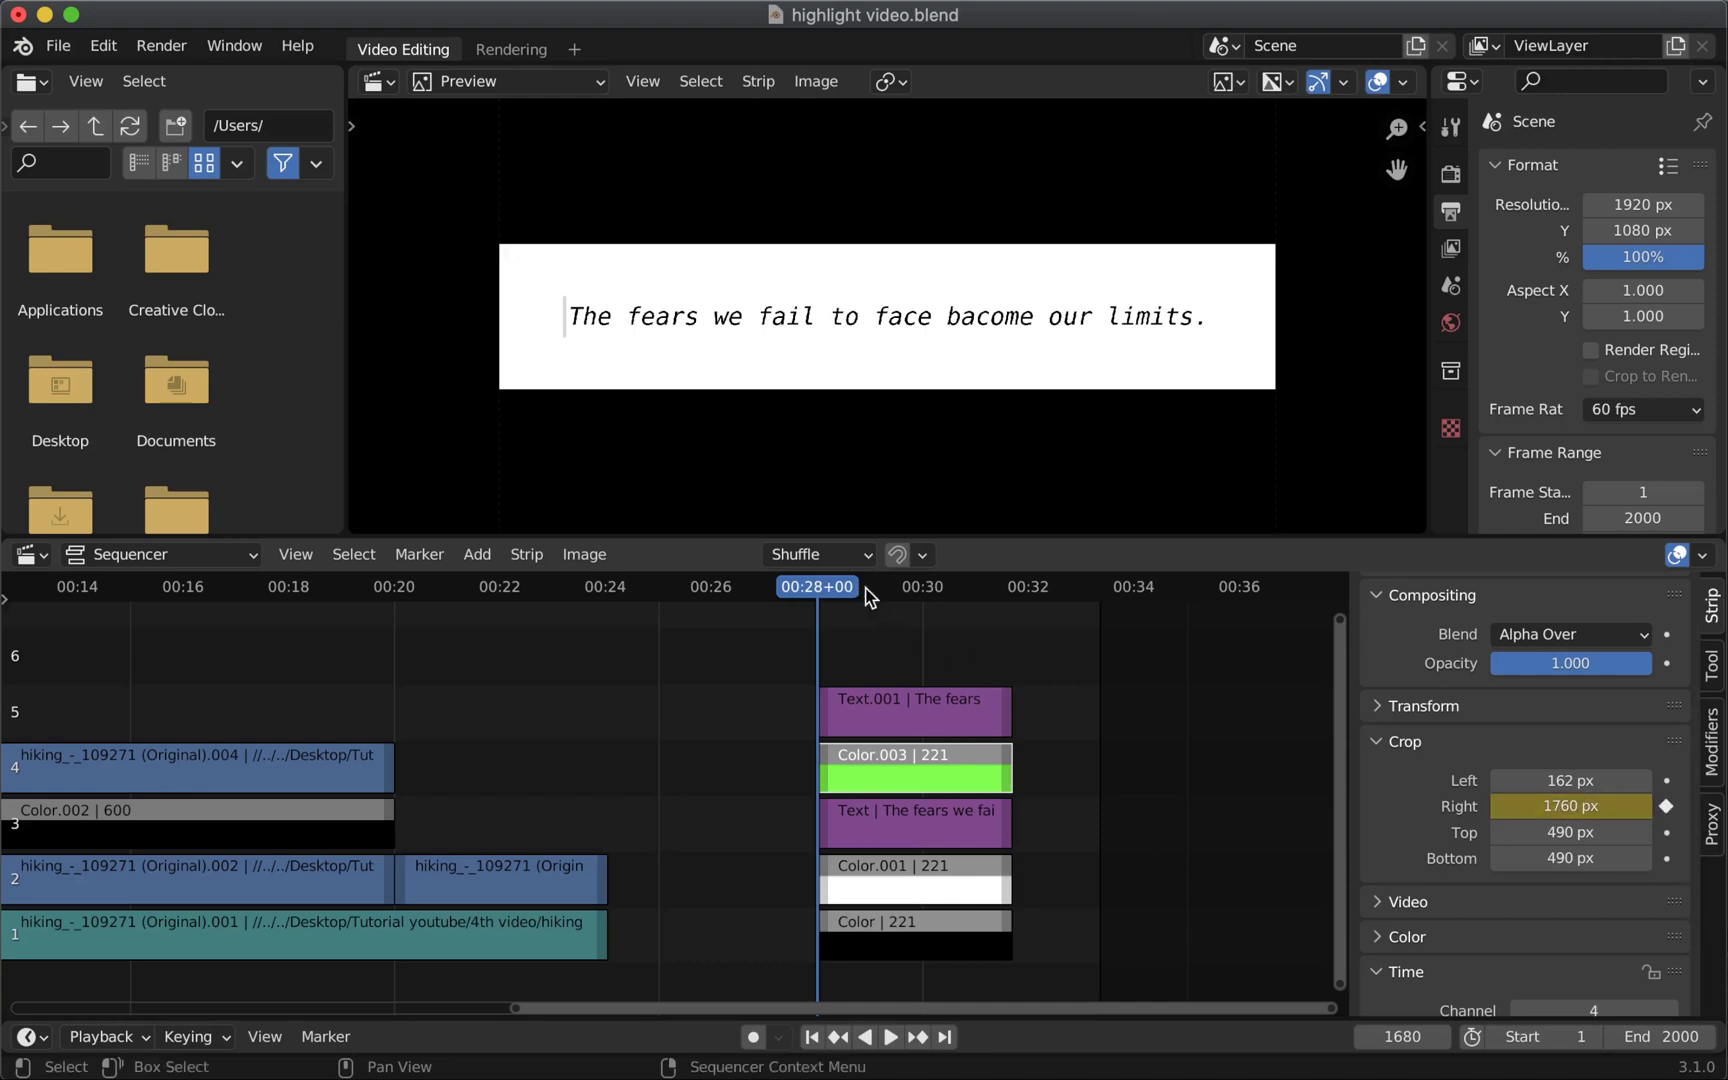
# Step: Widen Crop Right across the quote, keyframe it at frame 1798, and play back
pyautogui.click(921, 585)
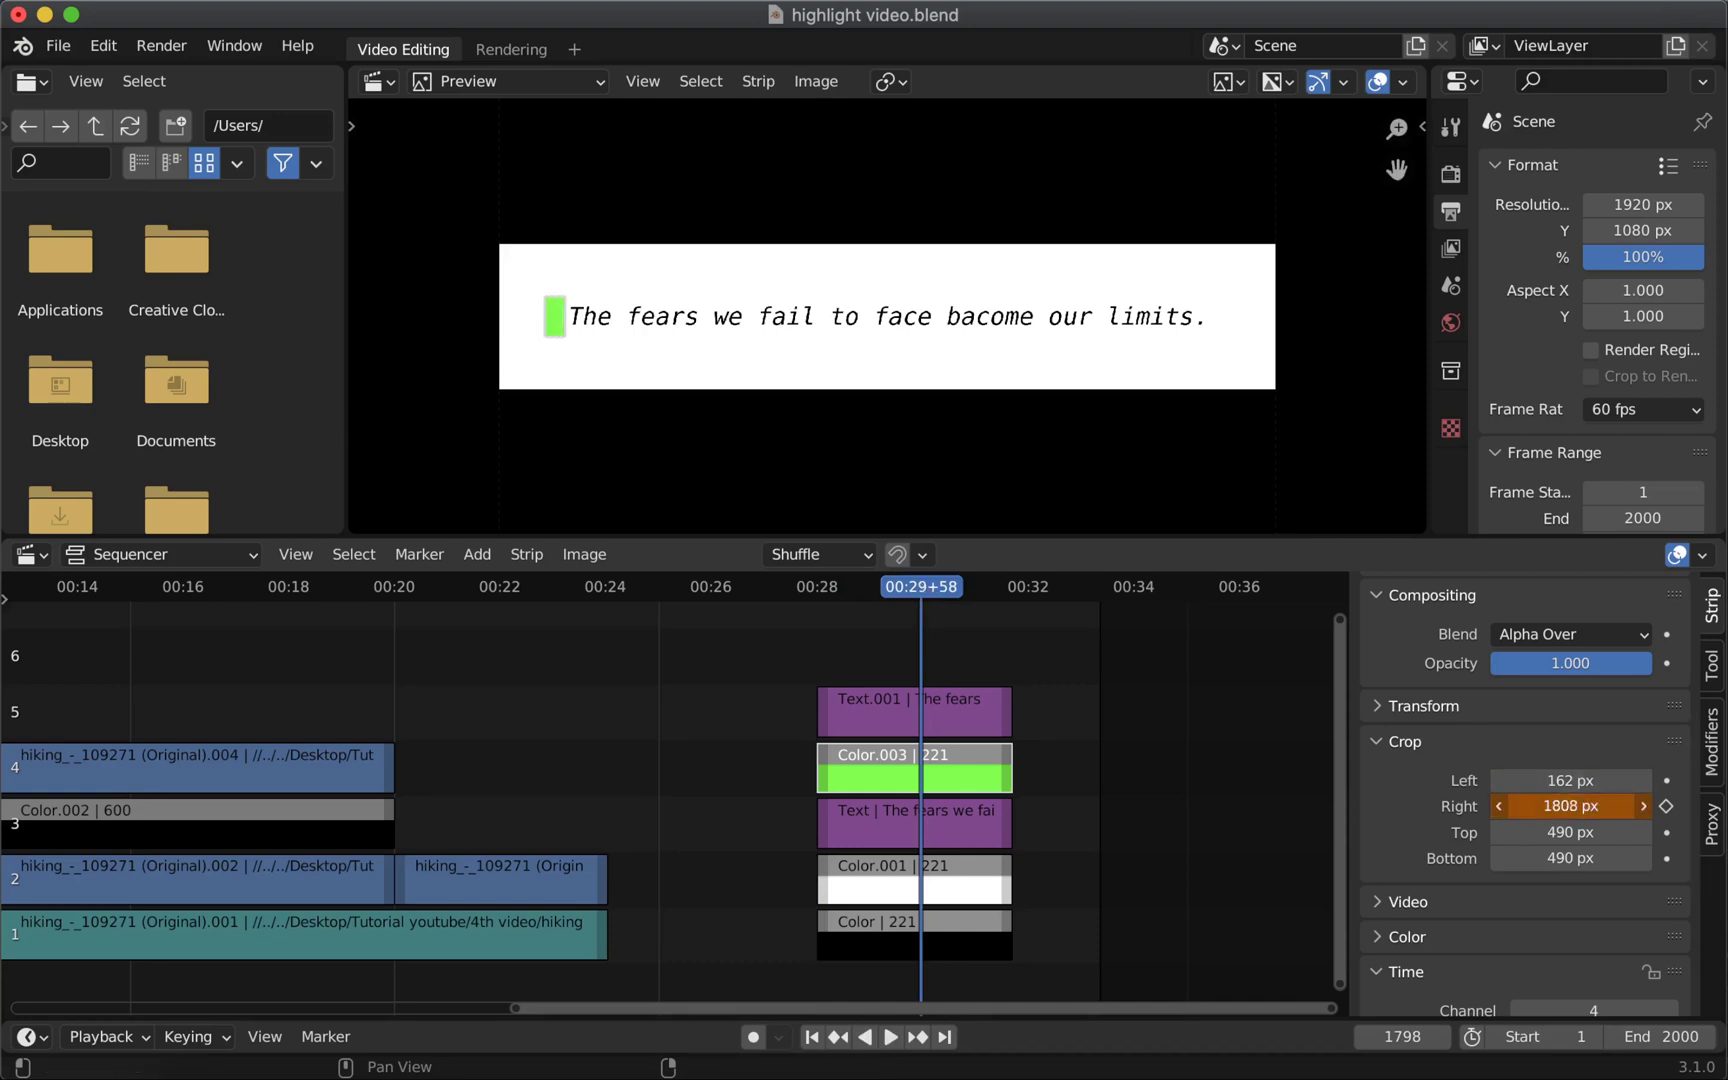
pyautogui.moveTo(1570, 805); pyautogui.dragTo(1520, 805)
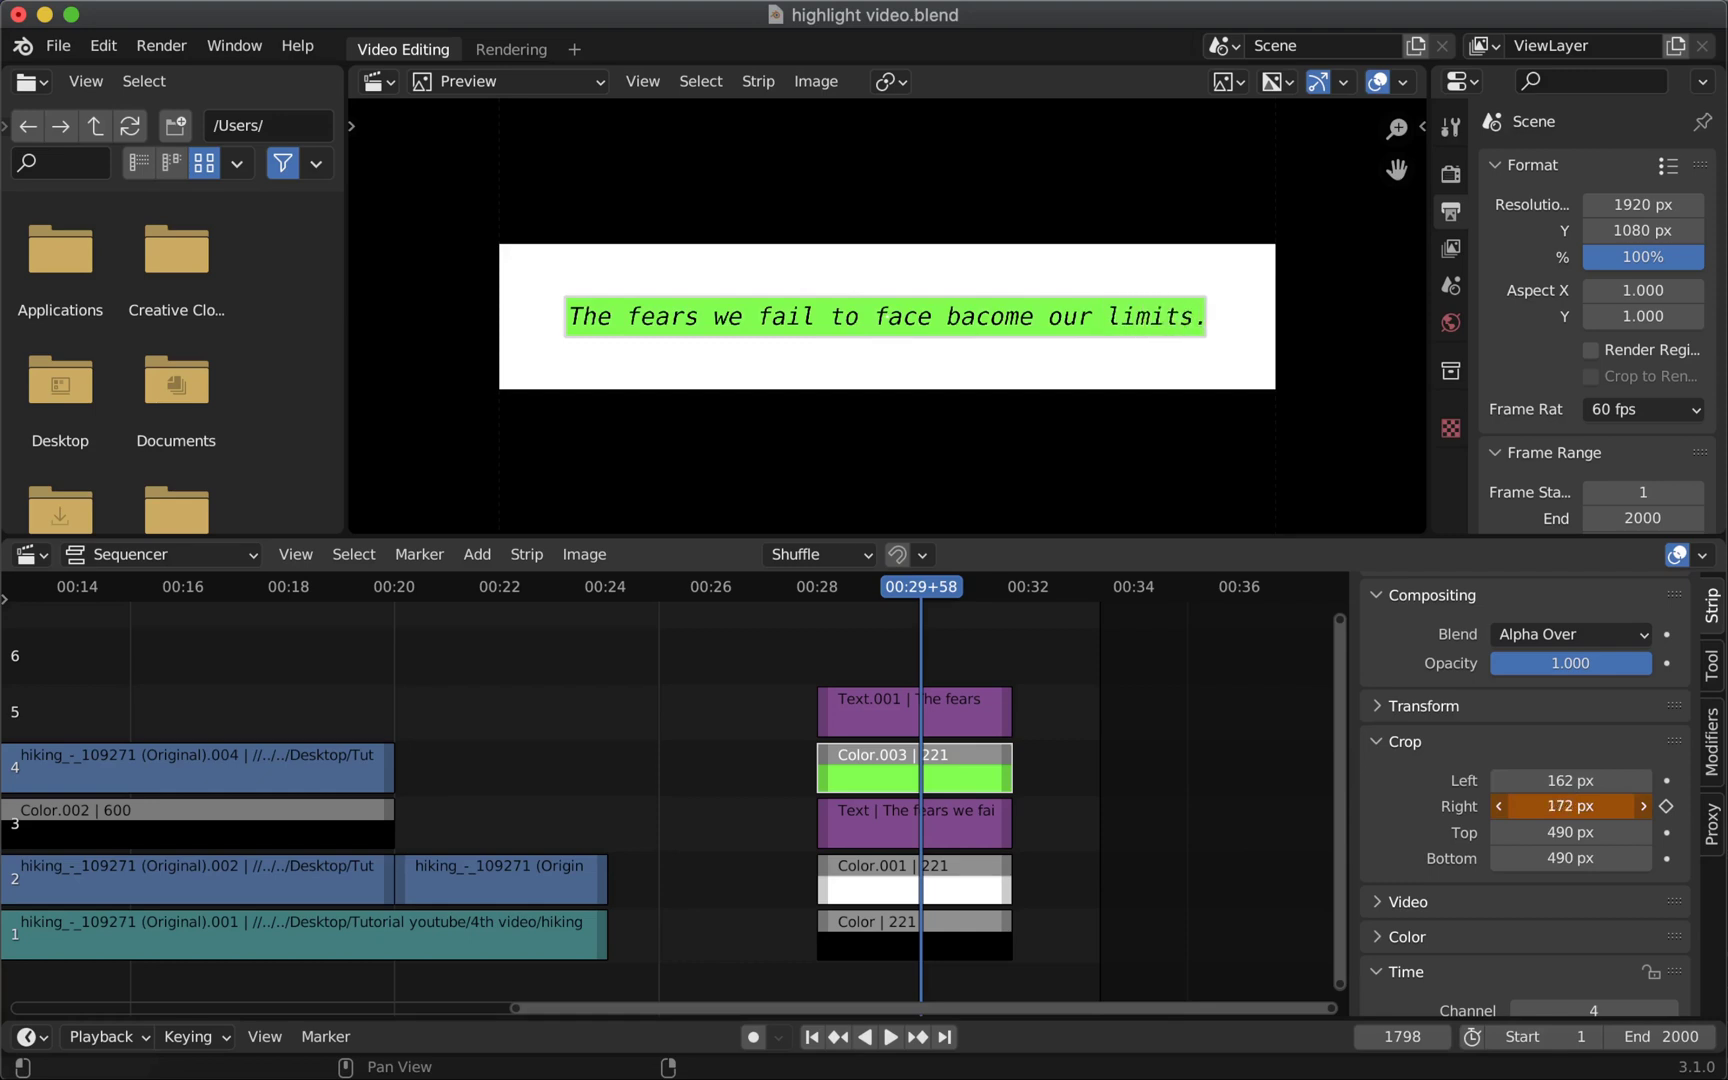
pyautogui.click(1666, 806)
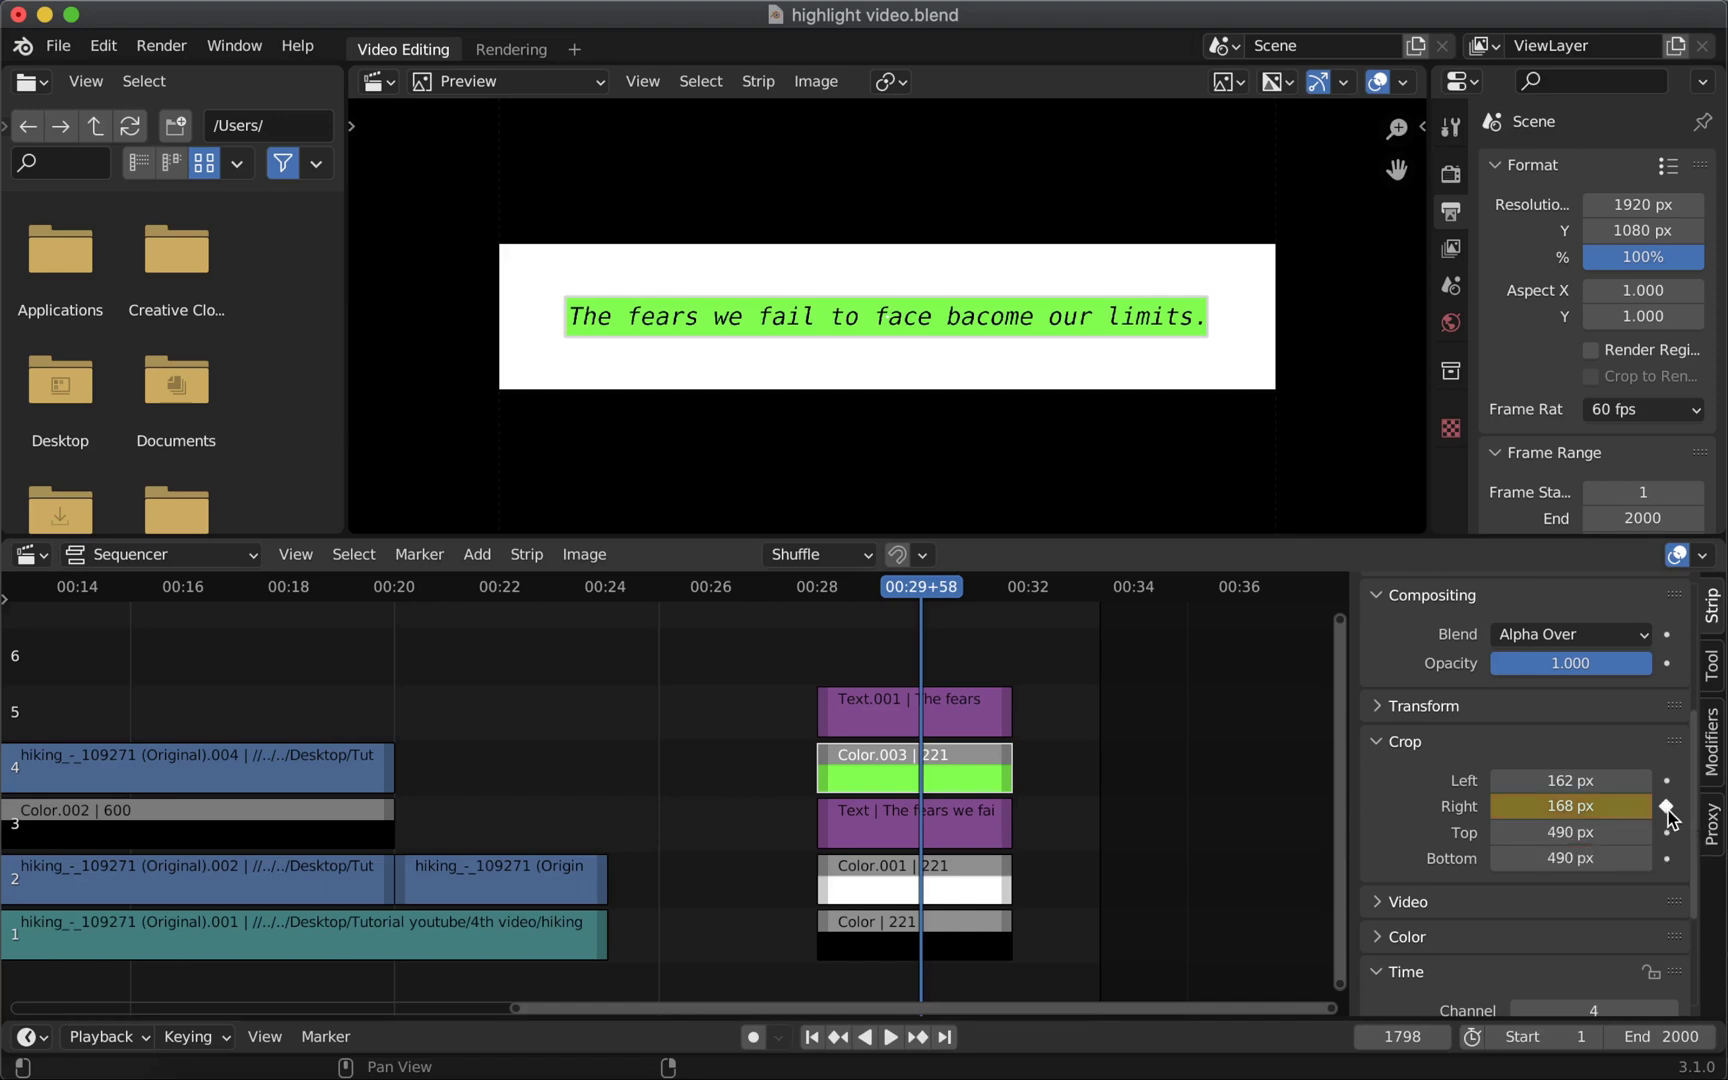
pyautogui.click(813, 590)
pyautogui.press('space')
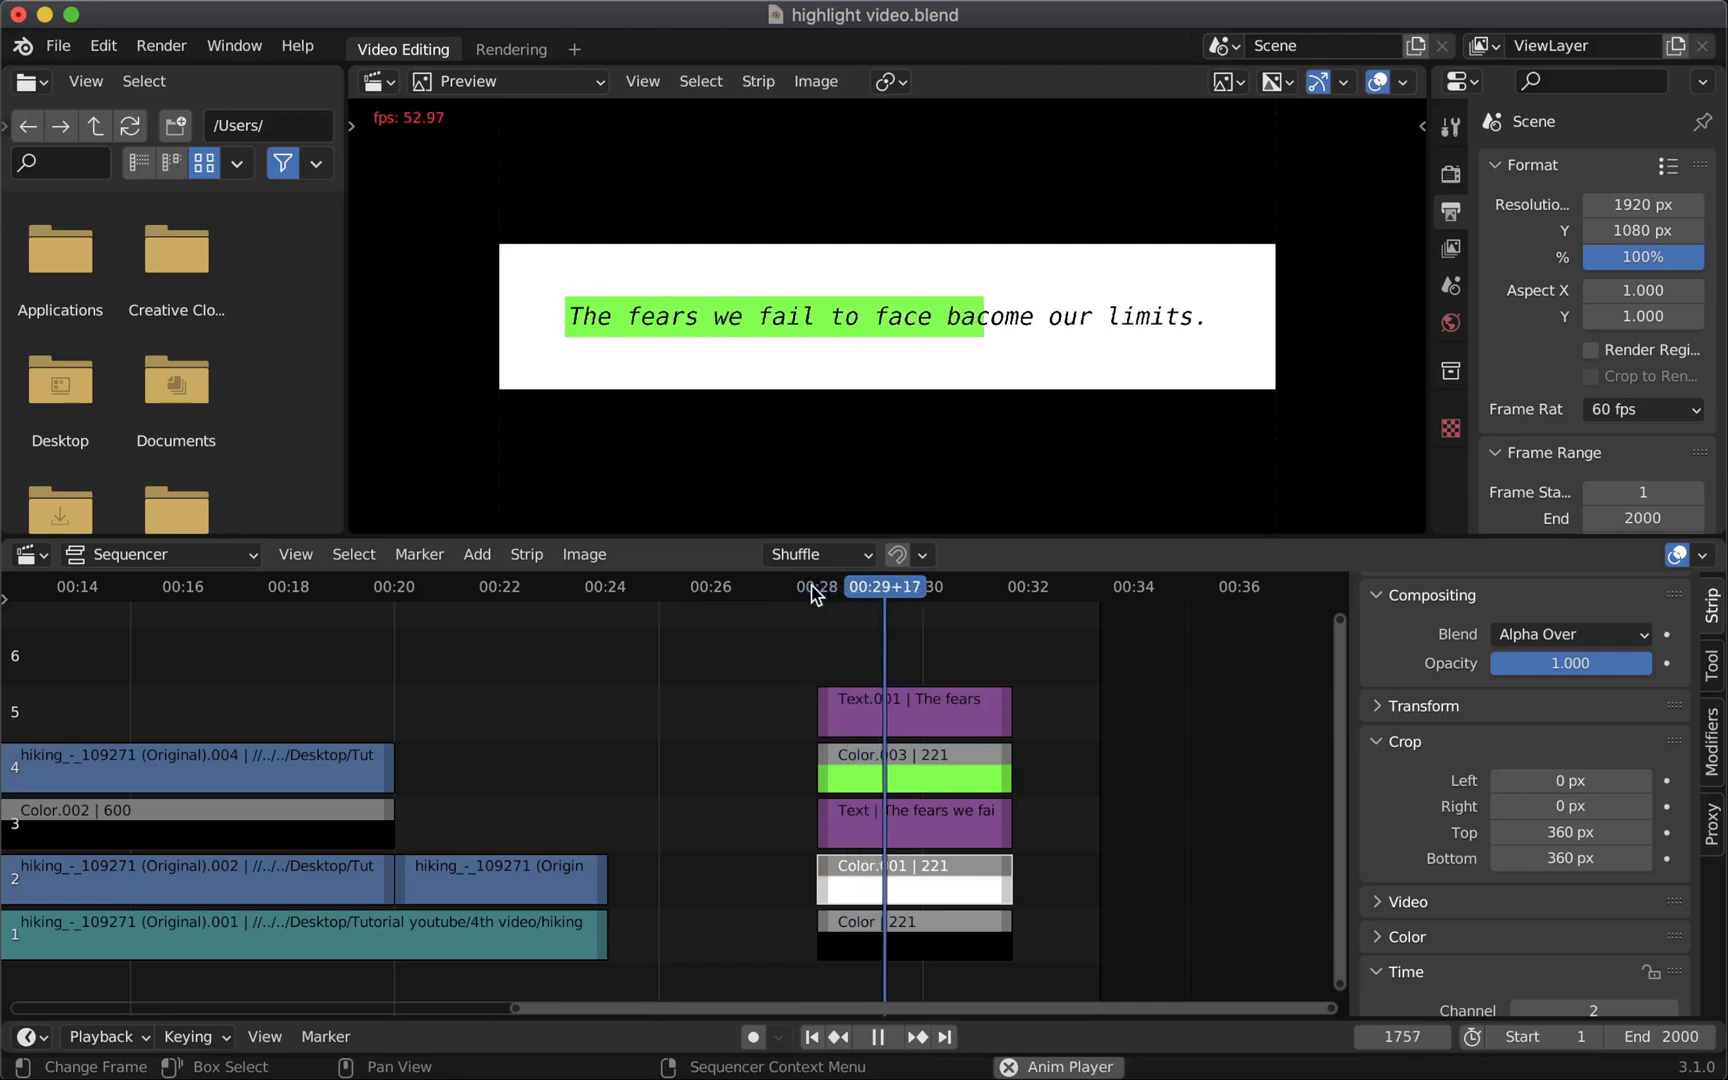
pyautogui.press('space')
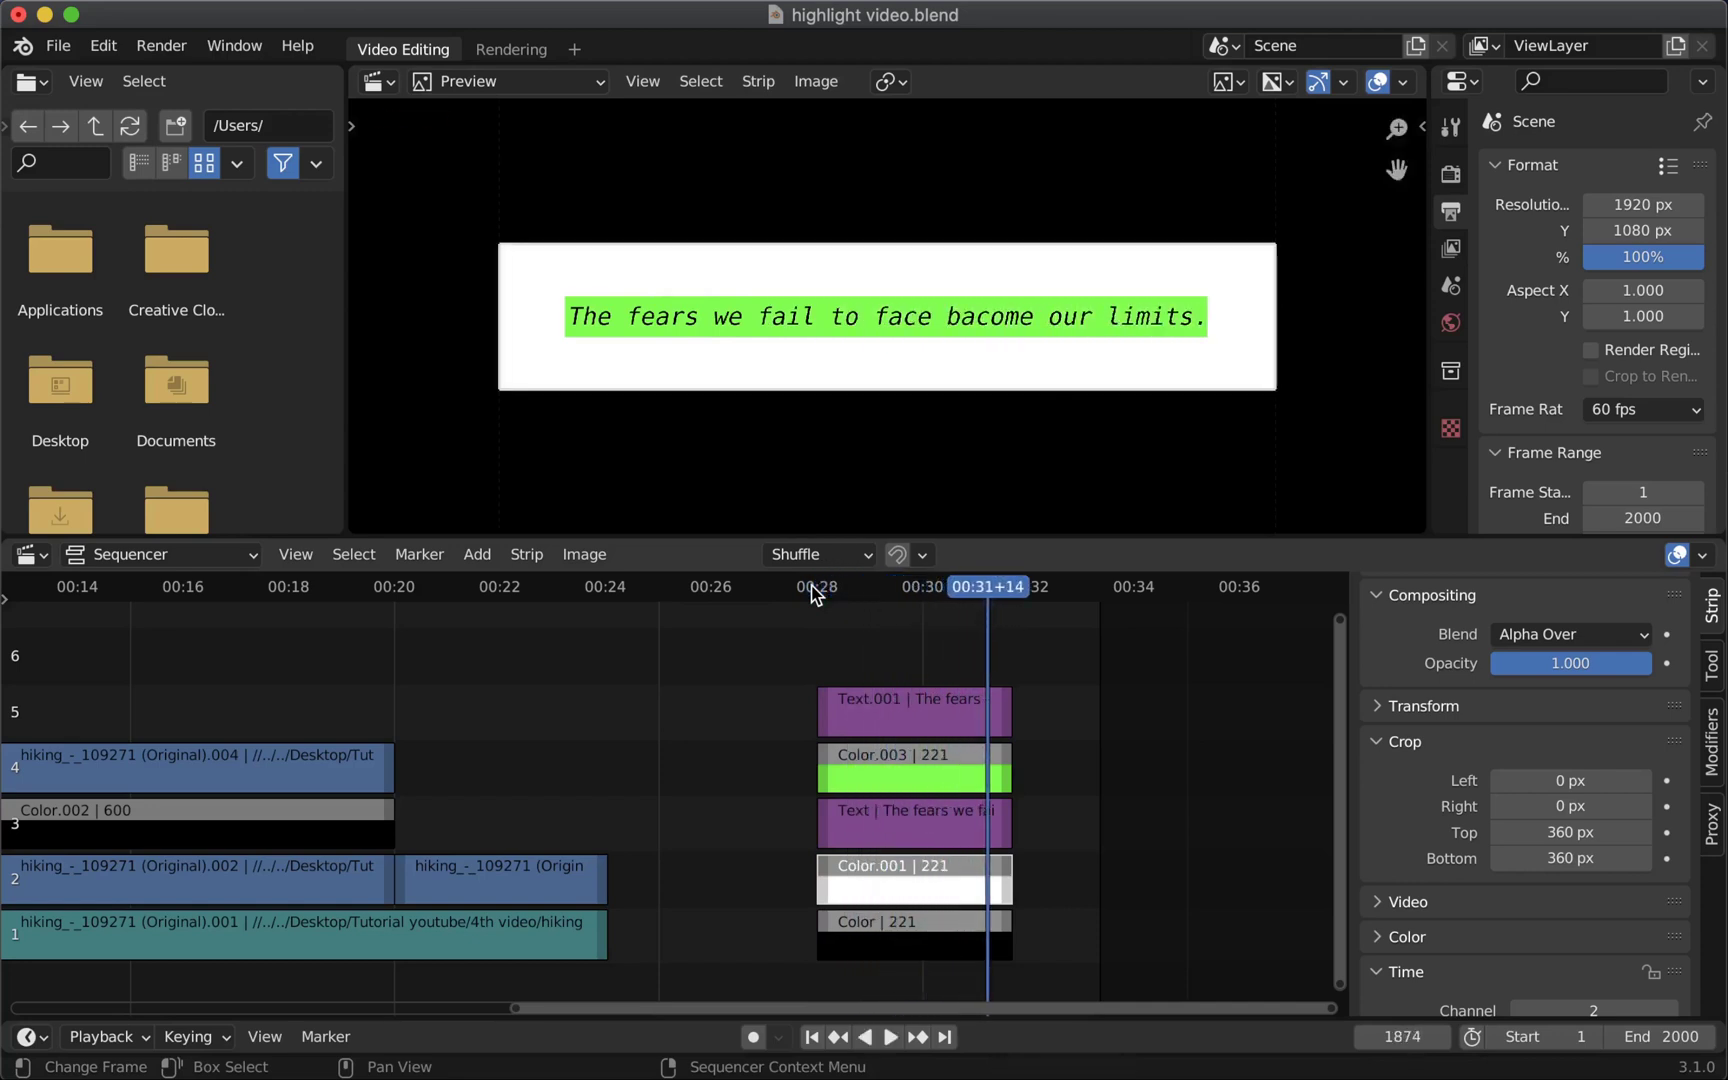
# Step: Select the text copy and the green strip
pyautogui.hscroll(-3, 886, 730)
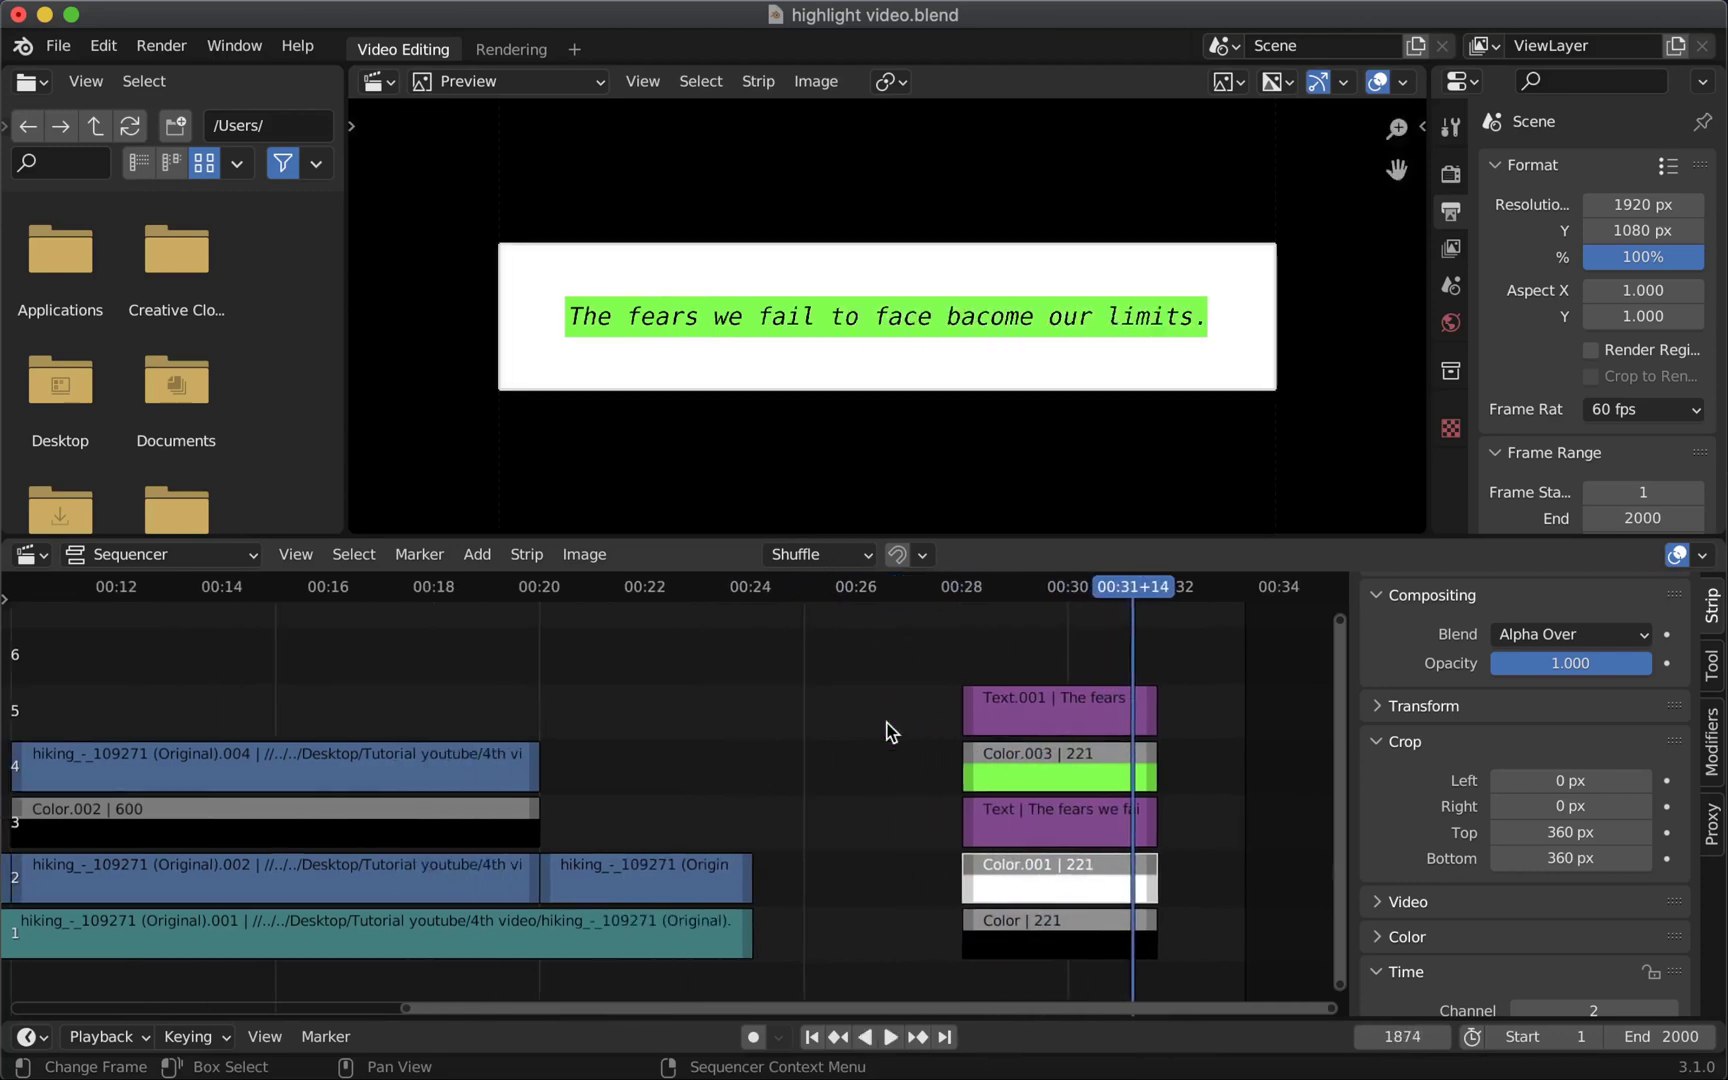
pyautogui.click(1030, 720)
pyautogui.keyDown('shift'); pyautogui.click(1048, 778); pyautogui.keyUp('shift')
# Step: Slide all five quote-card strips earlier to about 00:24 and play from ~8 seconds
pyautogui.keyDown('shift'); pyautogui.click(1048, 814); pyautogui.keyUp('shift')
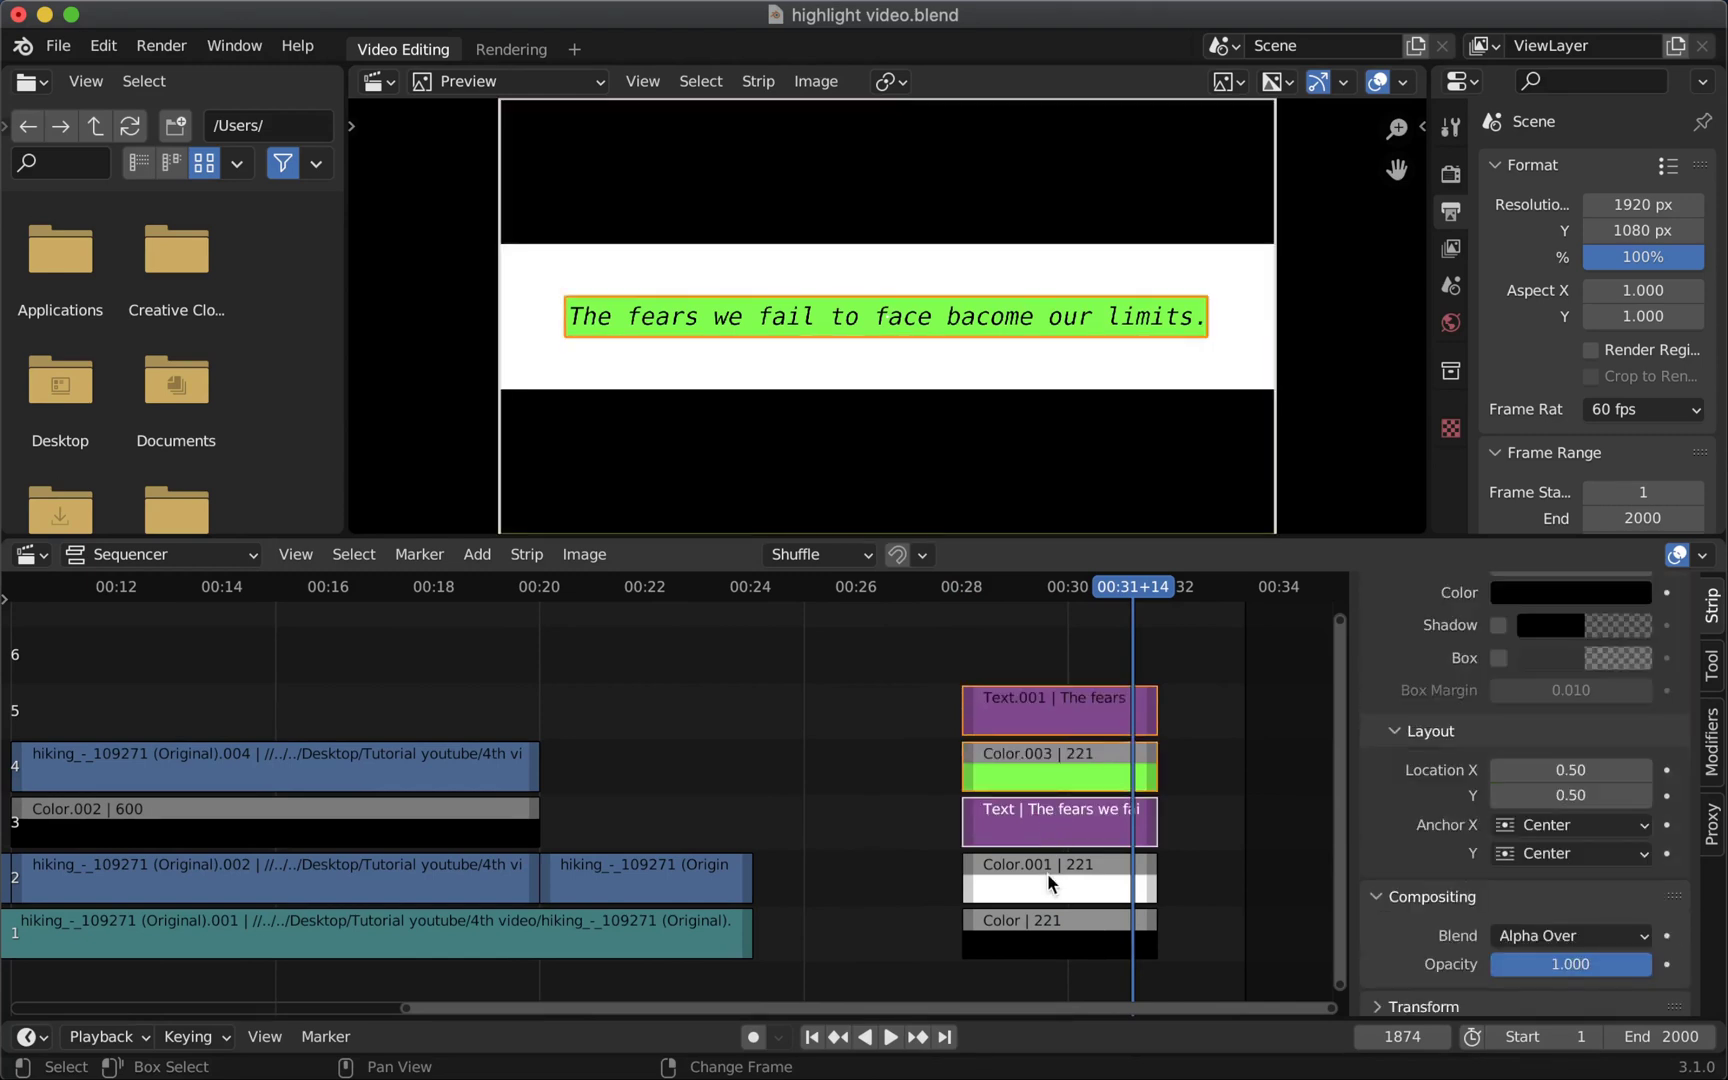
pyautogui.keyDown('shift'); pyautogui.click(1048, 873); pyautogui.keyUp('shift')
pyautogui.keyDown('shift'); pyautogui.click(1046, 930); pyautogui.keyUp('shift')
pyautogui.moveTo(1049, 824); pyautogui.dragTo(812, 830)
pyautogui.hscroll(-5, 567, 887)
pyautogui.click(376, 588)
pyautogui.press('space')
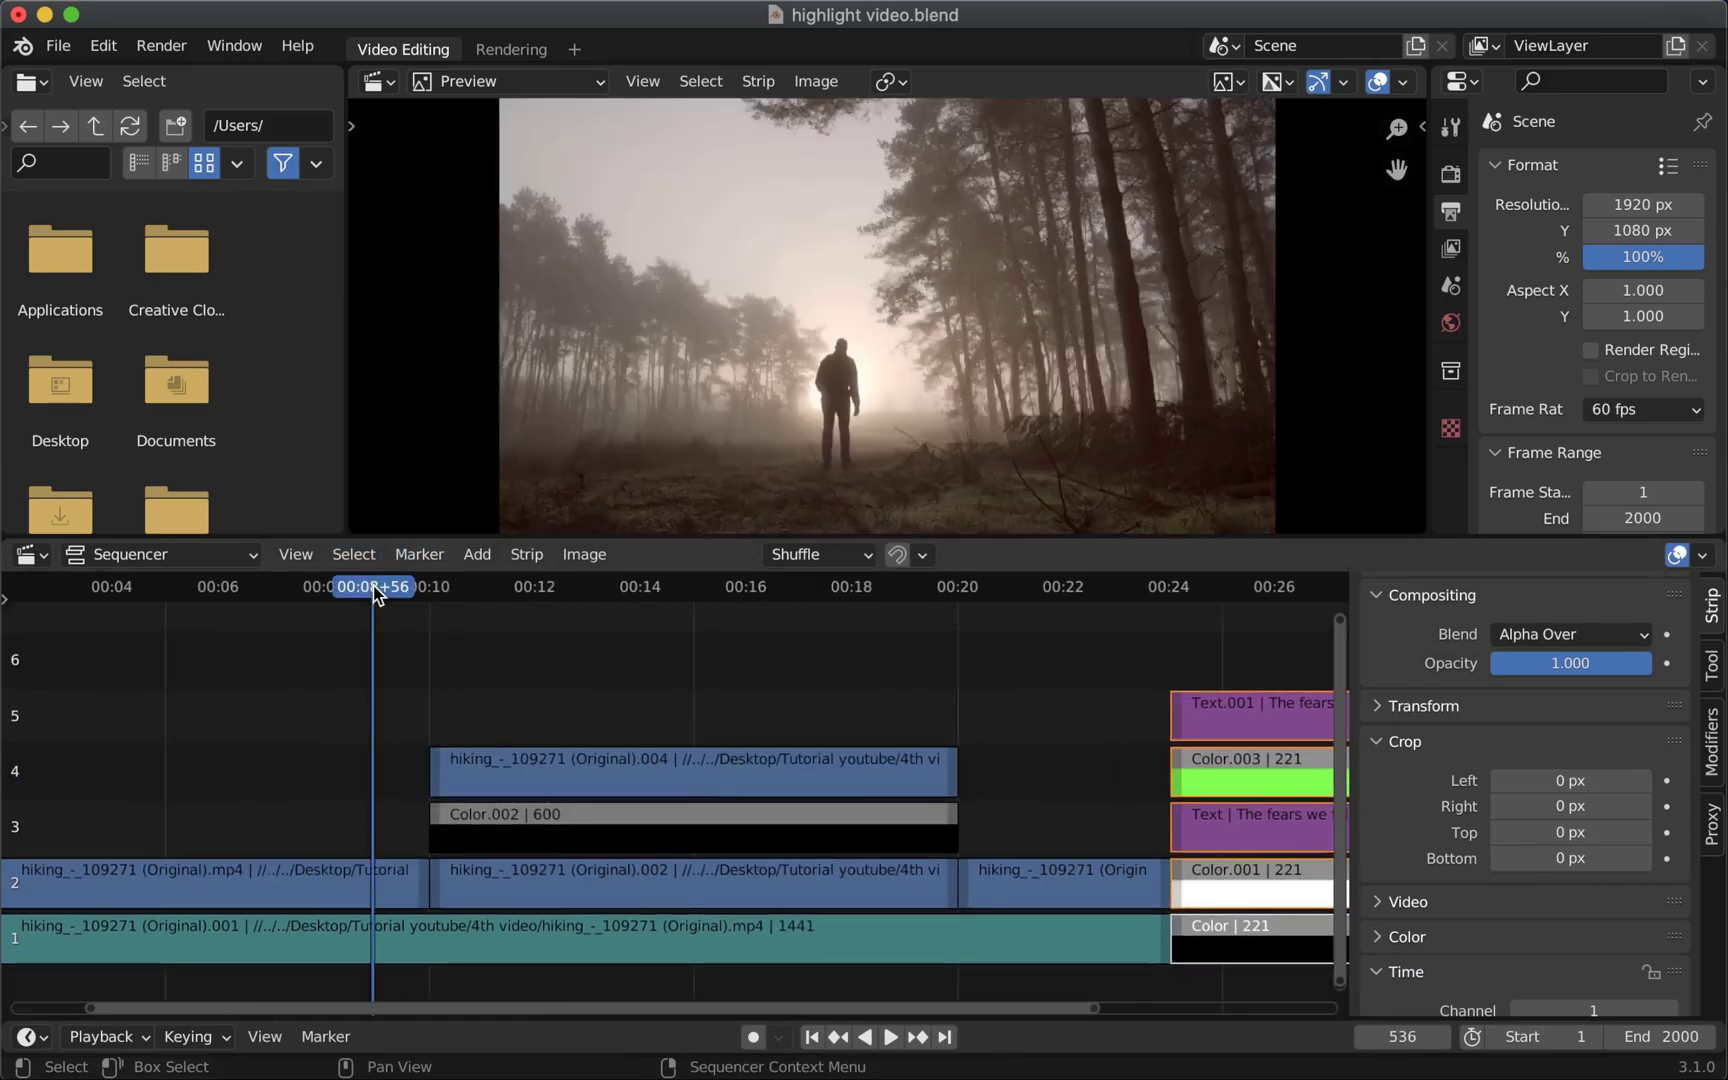
pyautogui.hscroll(2, 500, 630)
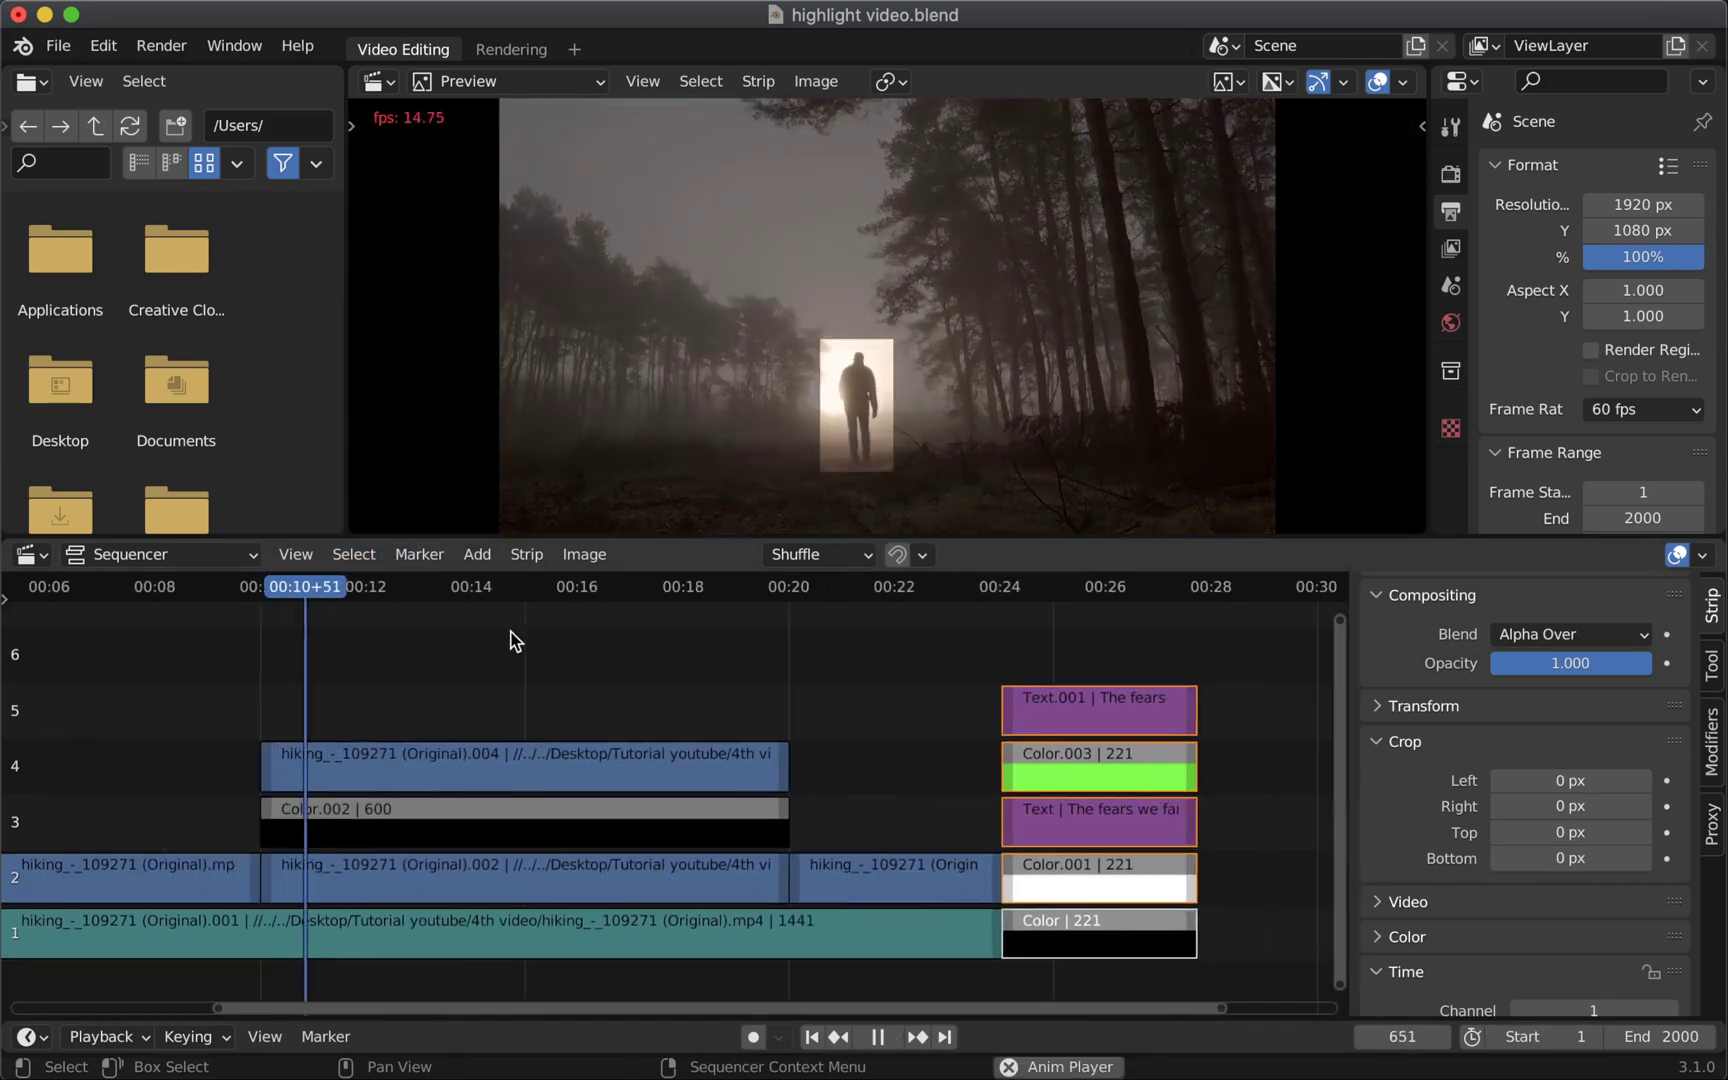